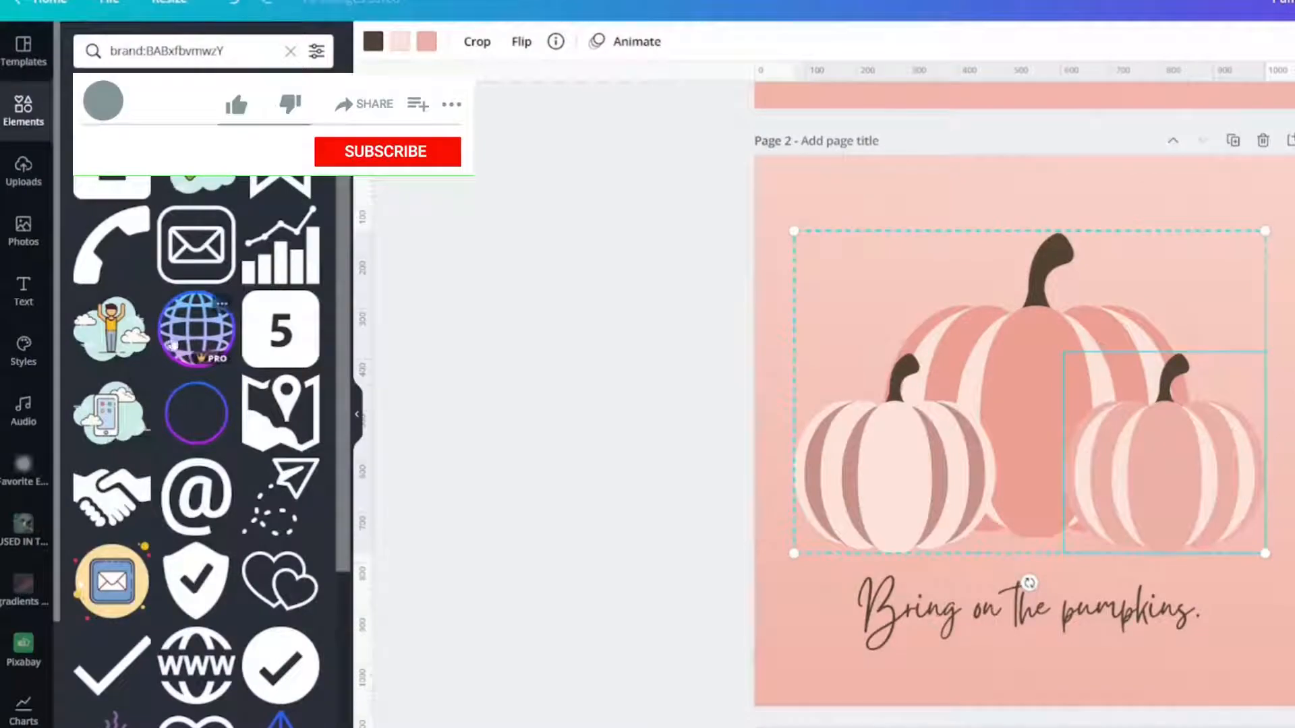
- Search the elements for "brand:BABxfbvmwzY + pumpkin", limit the results to graphics, and browse the matching pumpkin illustrations
scroll(244, 592, "down", 5)
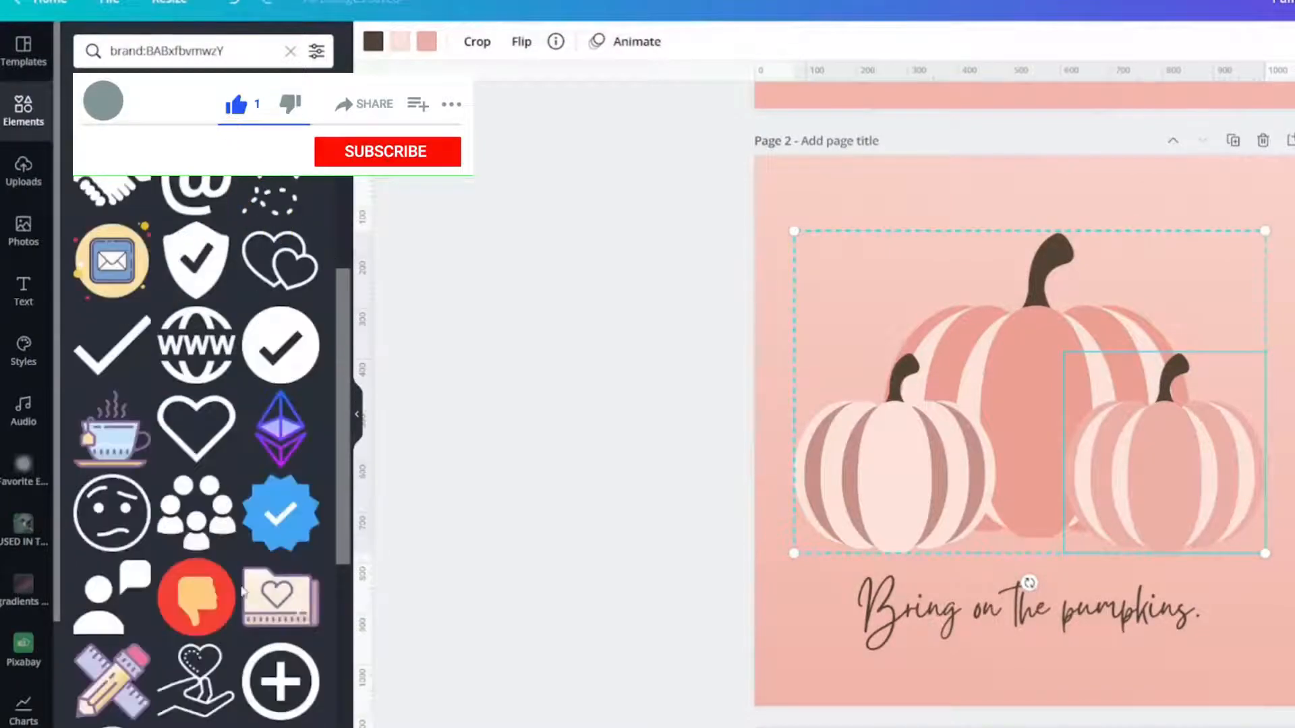
scroll(244, 591, "down", 13)
scroll(244, 591, "down", 8)
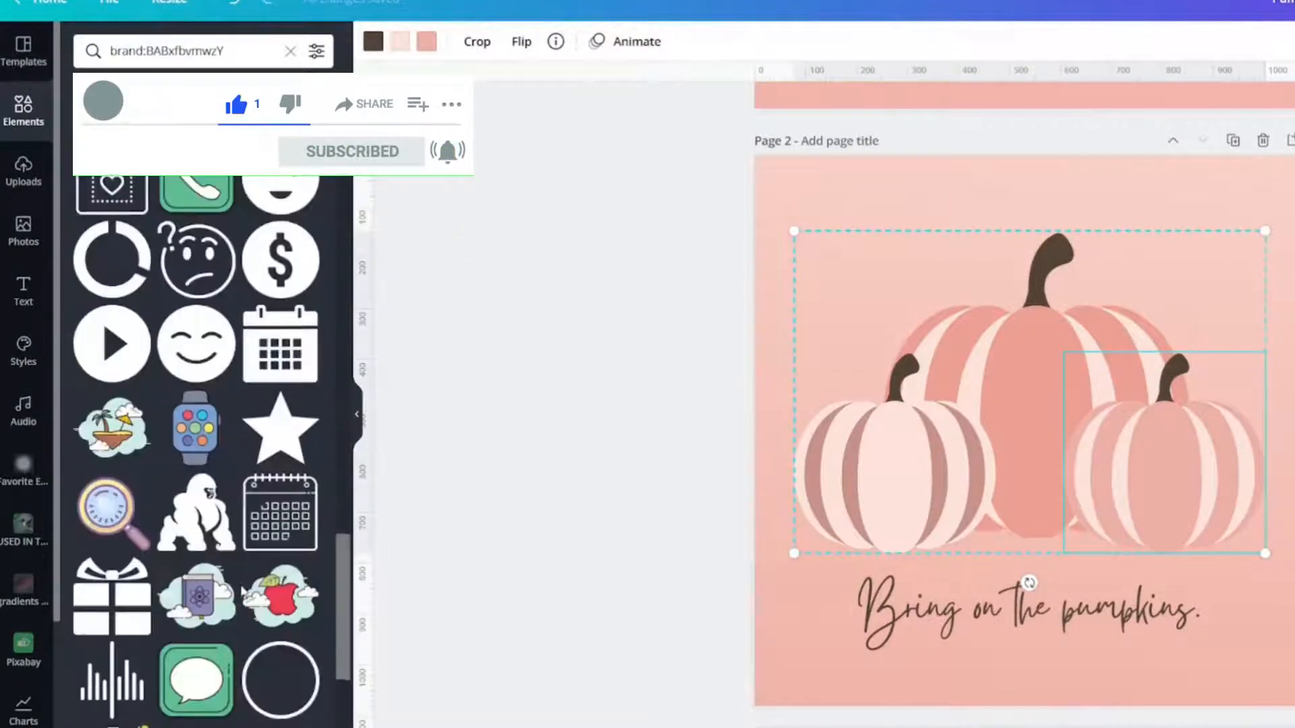
left_click(246, 51)
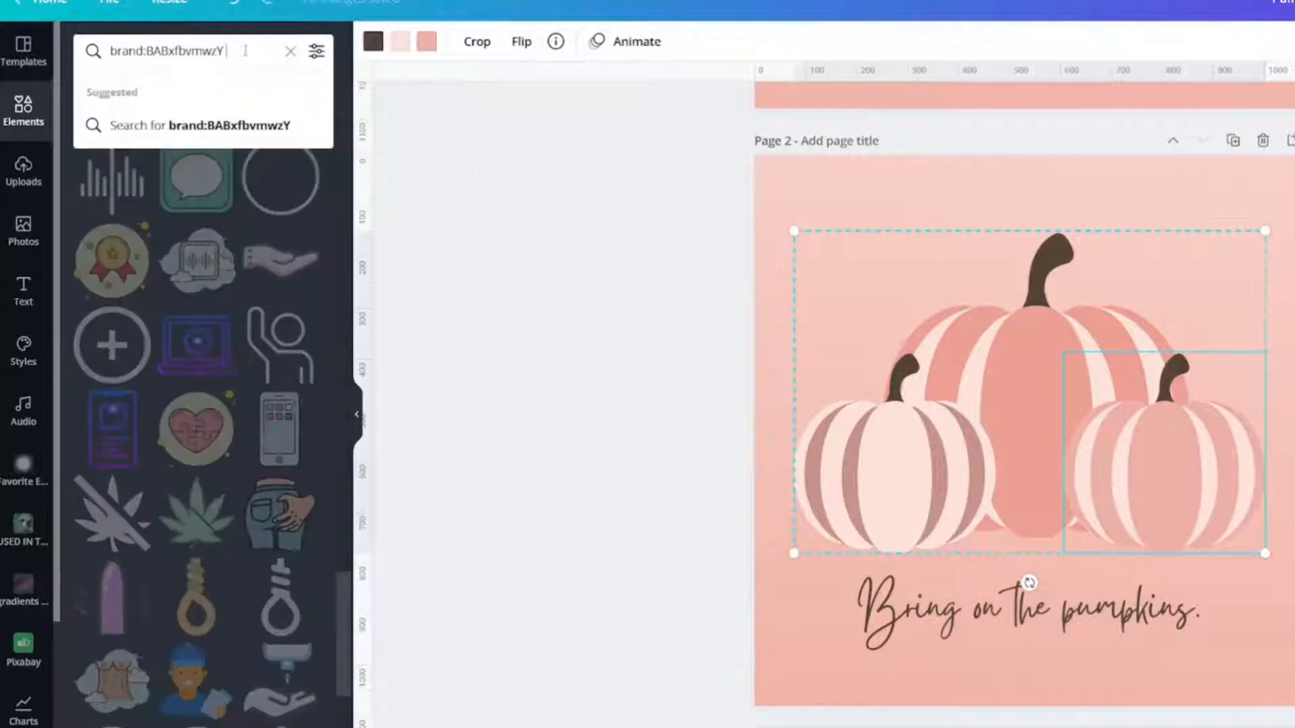
type("um")
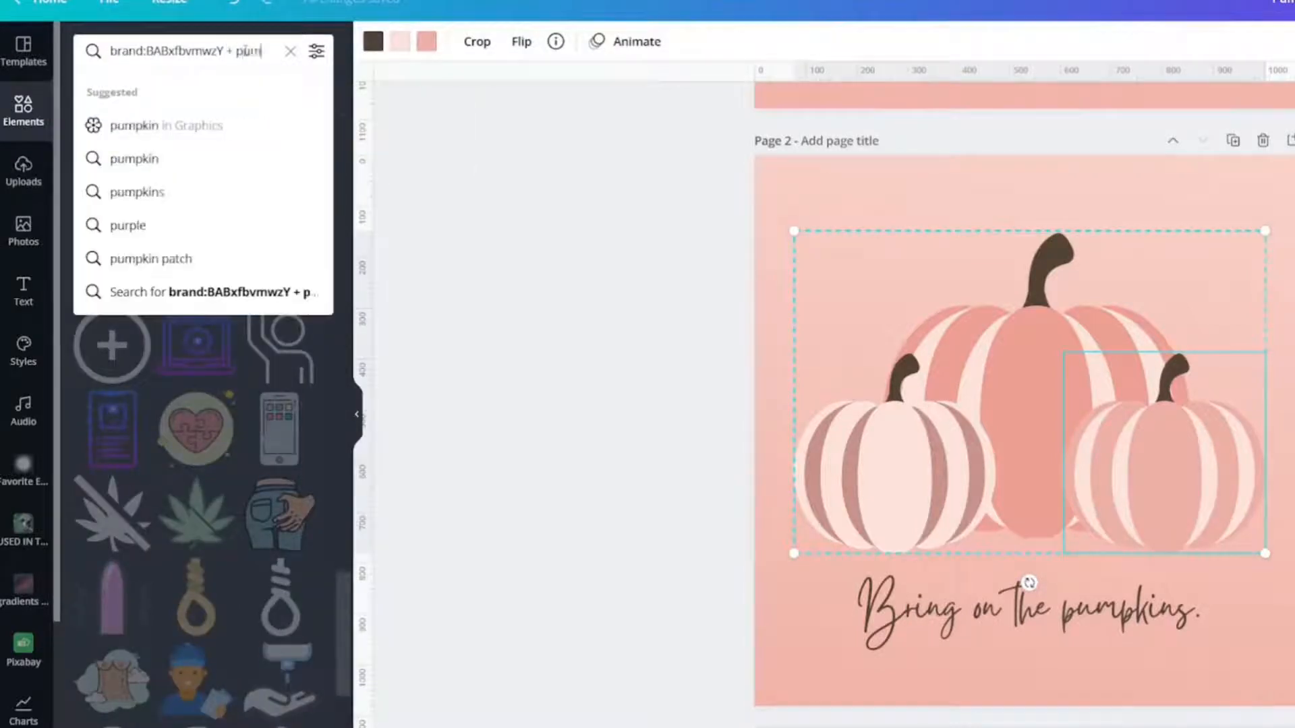
type("pkin")
key("Return")
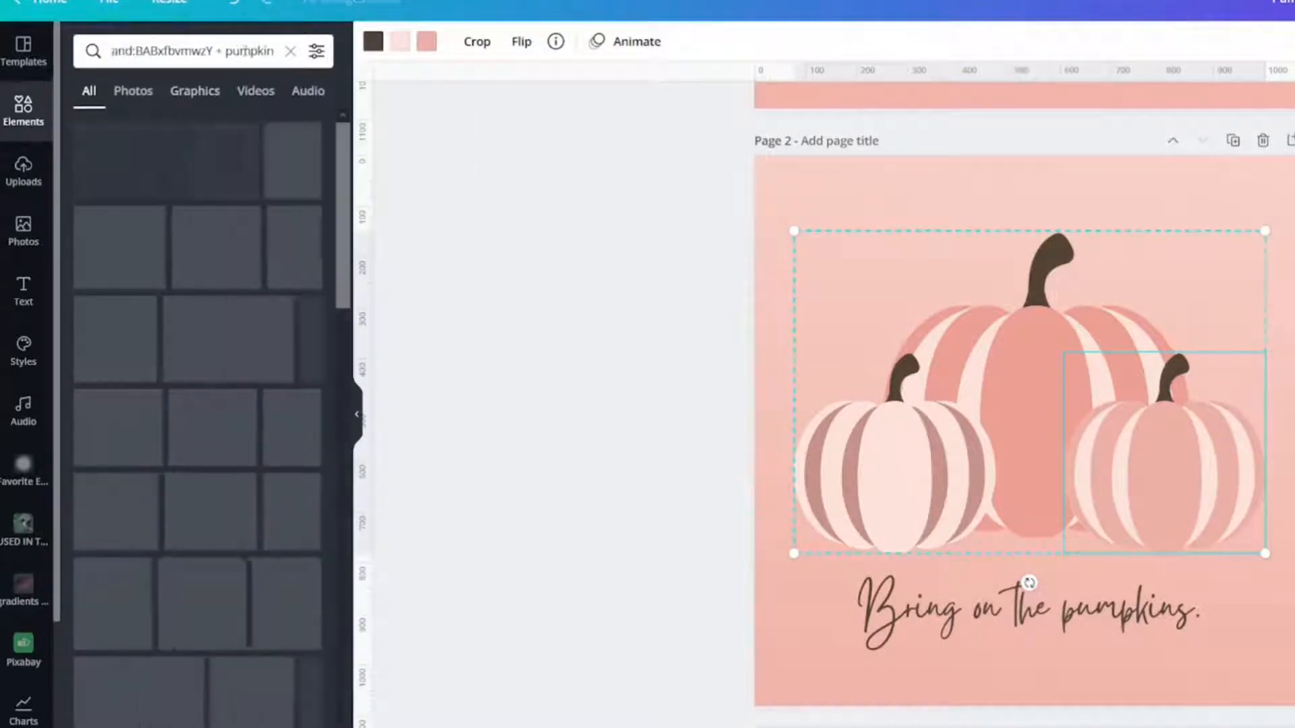
left_click(195, 91)
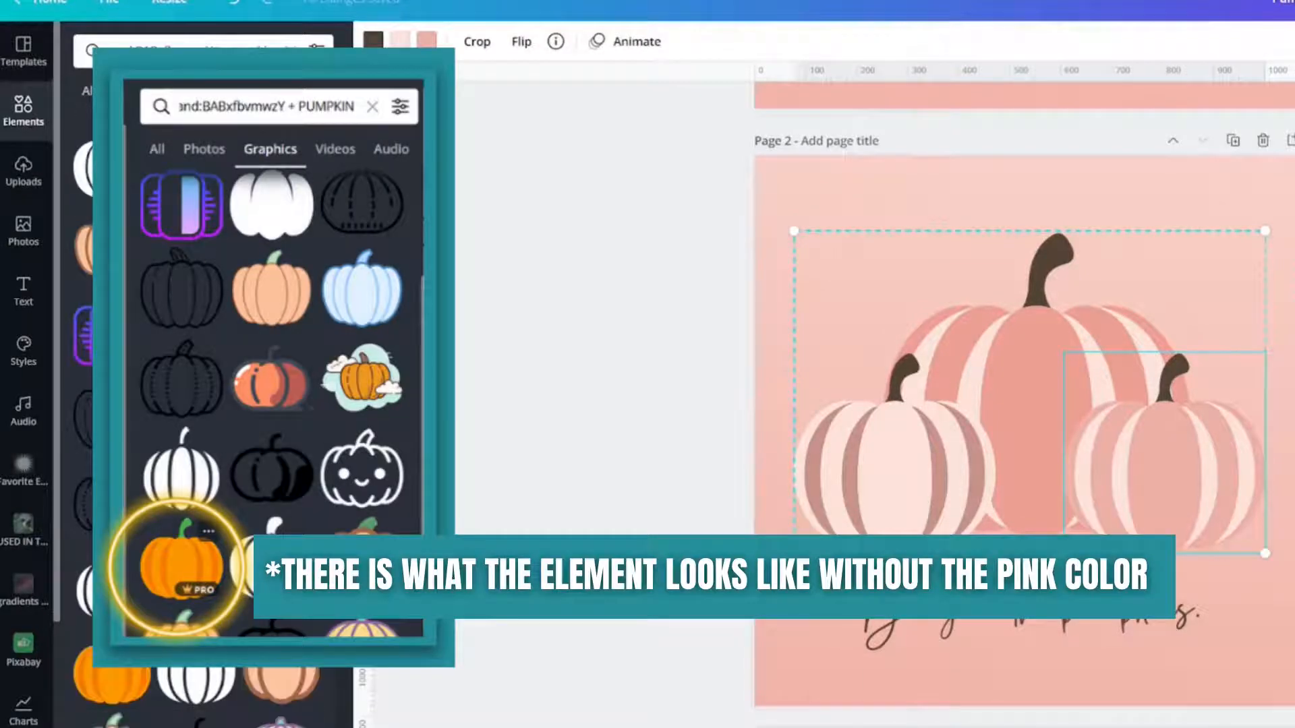
scroll(202, 404, "down", 5)
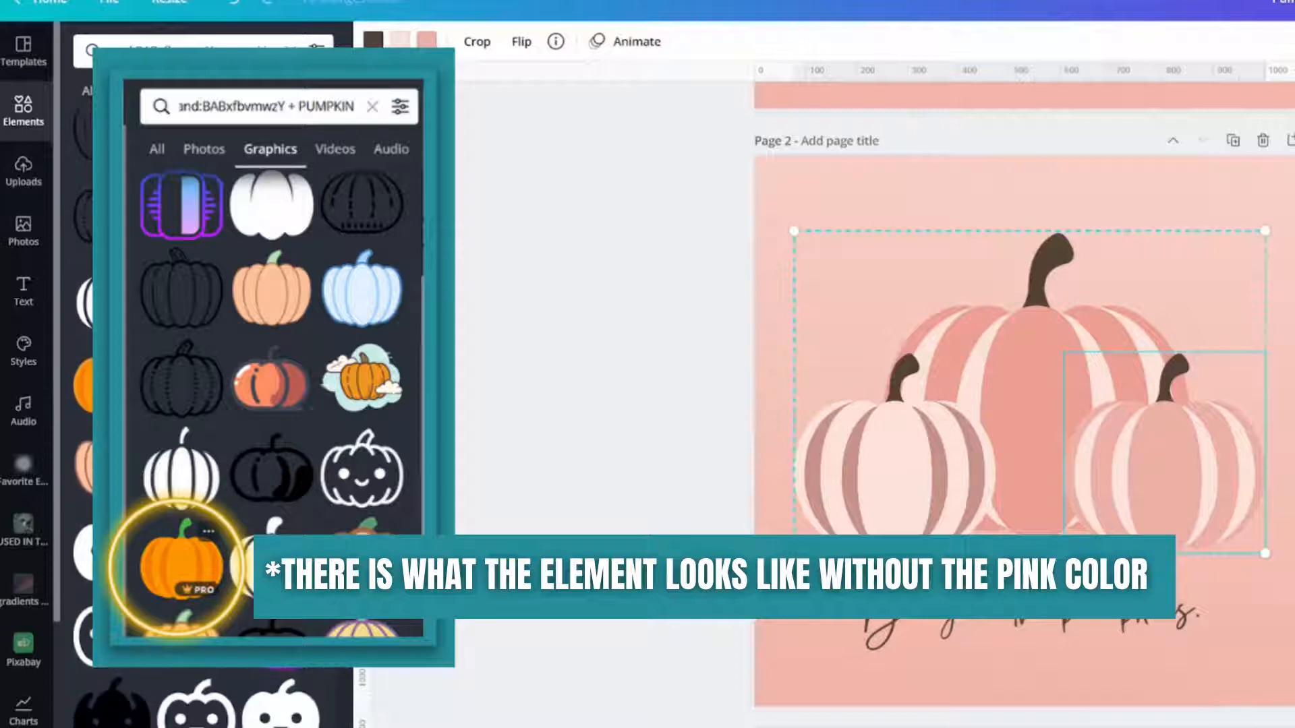
scroll(202, 405, "down", 3)
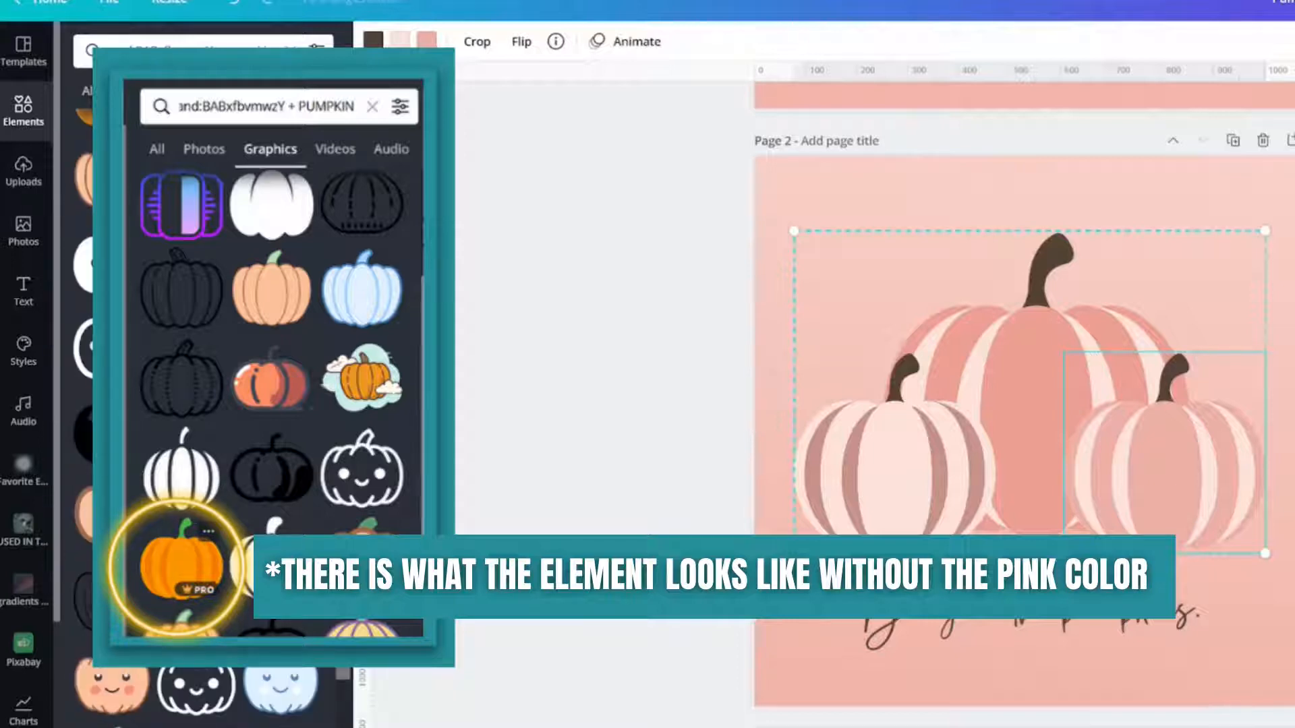
scroll(202, 405, "down", 2)
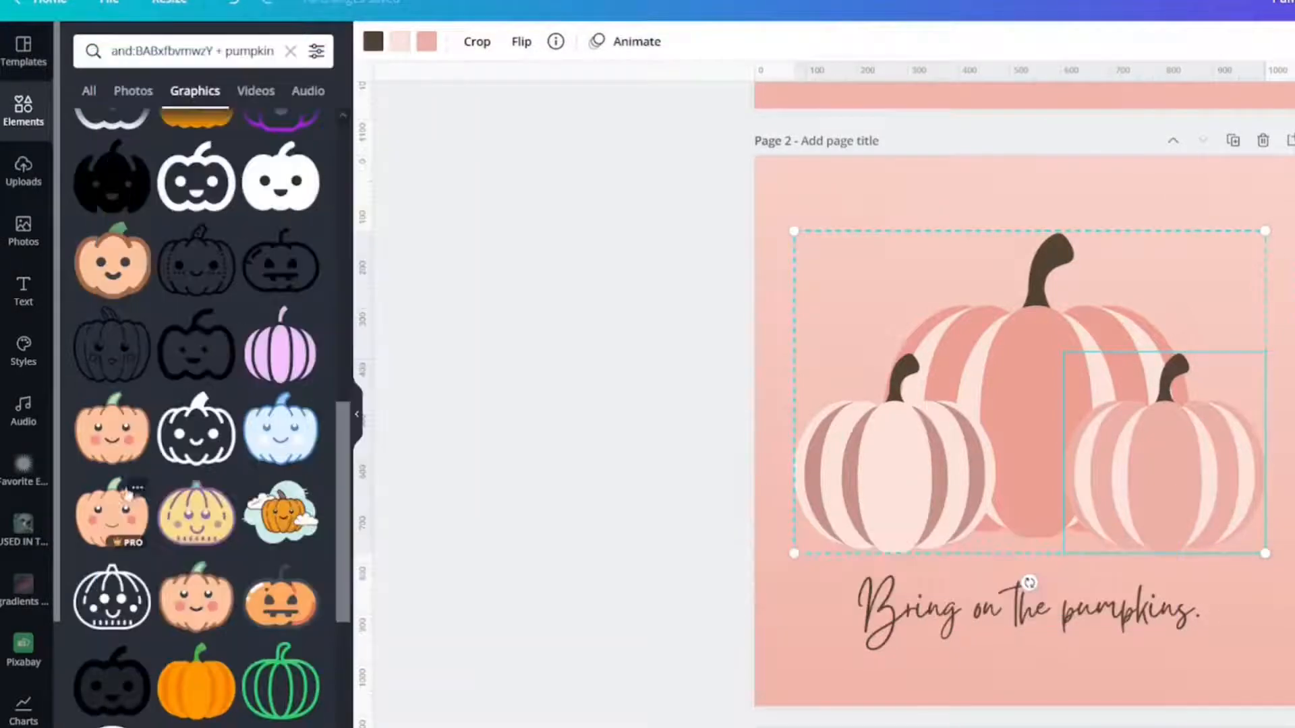
scroll(152, 496, "down", 8)
- Delete the pumpkin group and the "Bring on the pumpkins." text from page 2
left_click(981, 597)
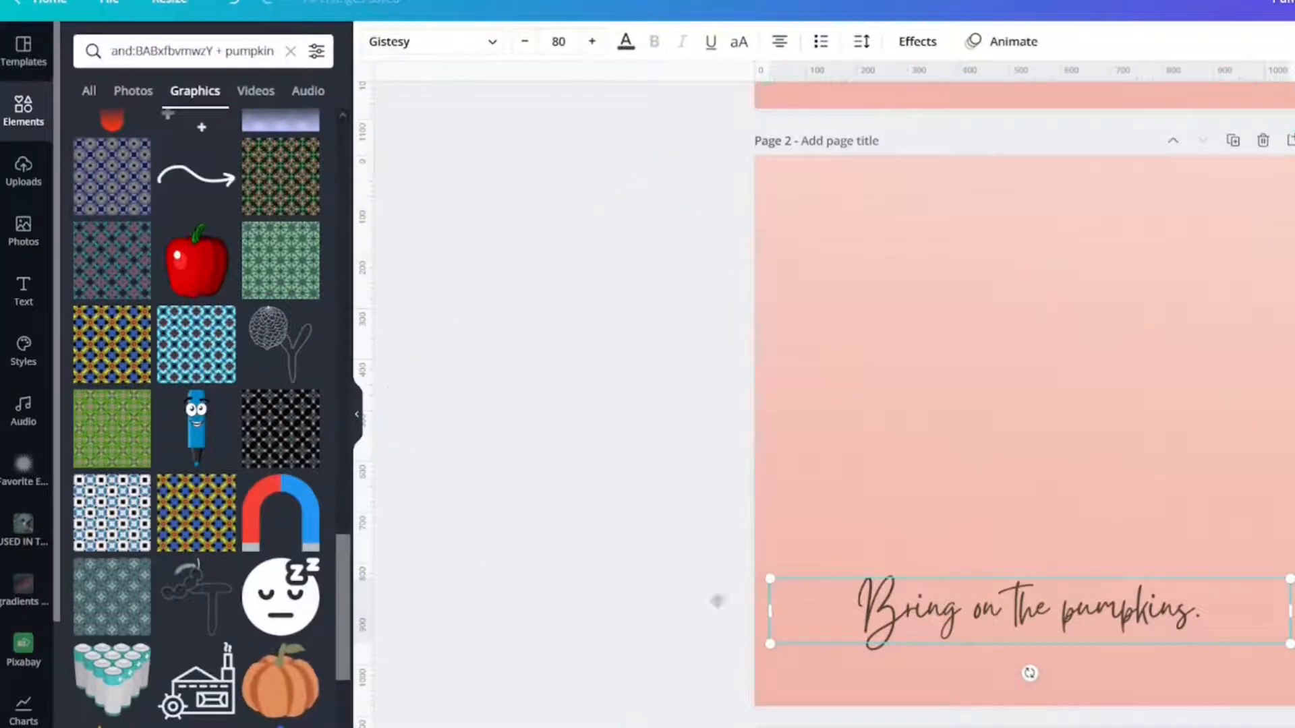
key("Delete")
- Shrink the oversized gradient circle behind page 2 and move it so the whole circle fits near the page's centre
left_click(881, 454)
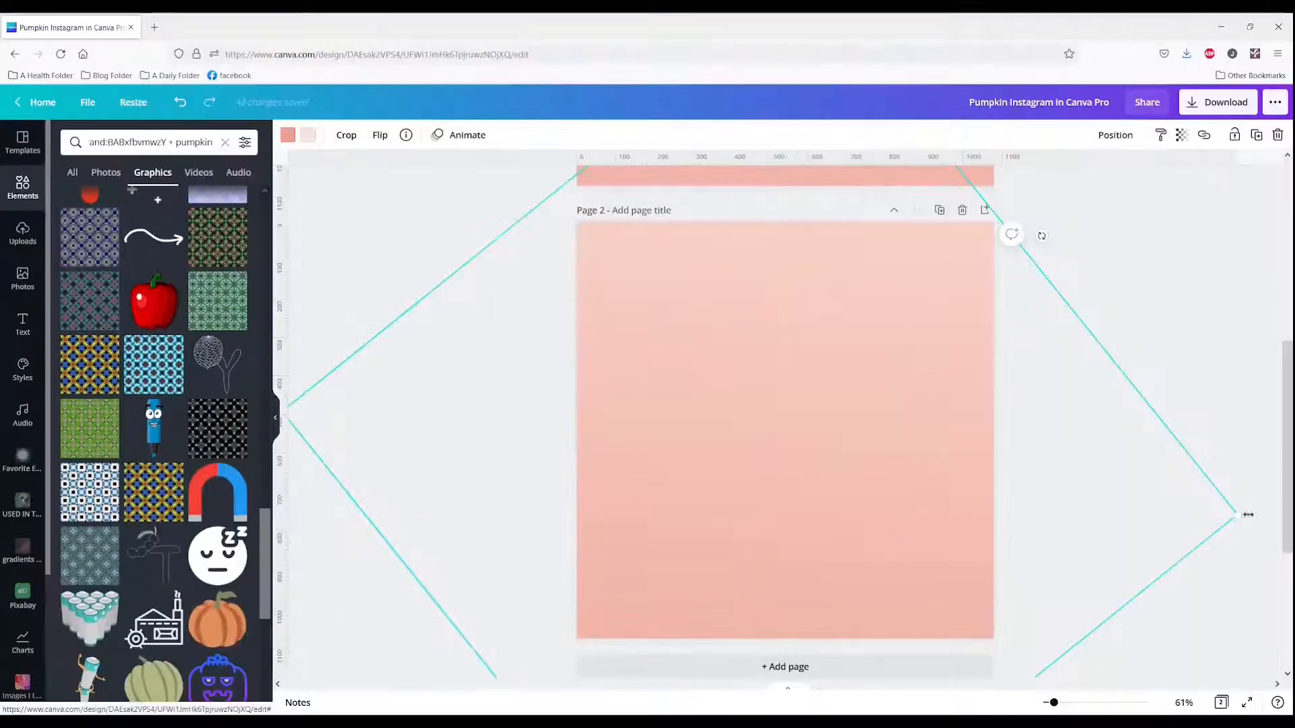
left_click_drag(1245, 515, 736, 464)
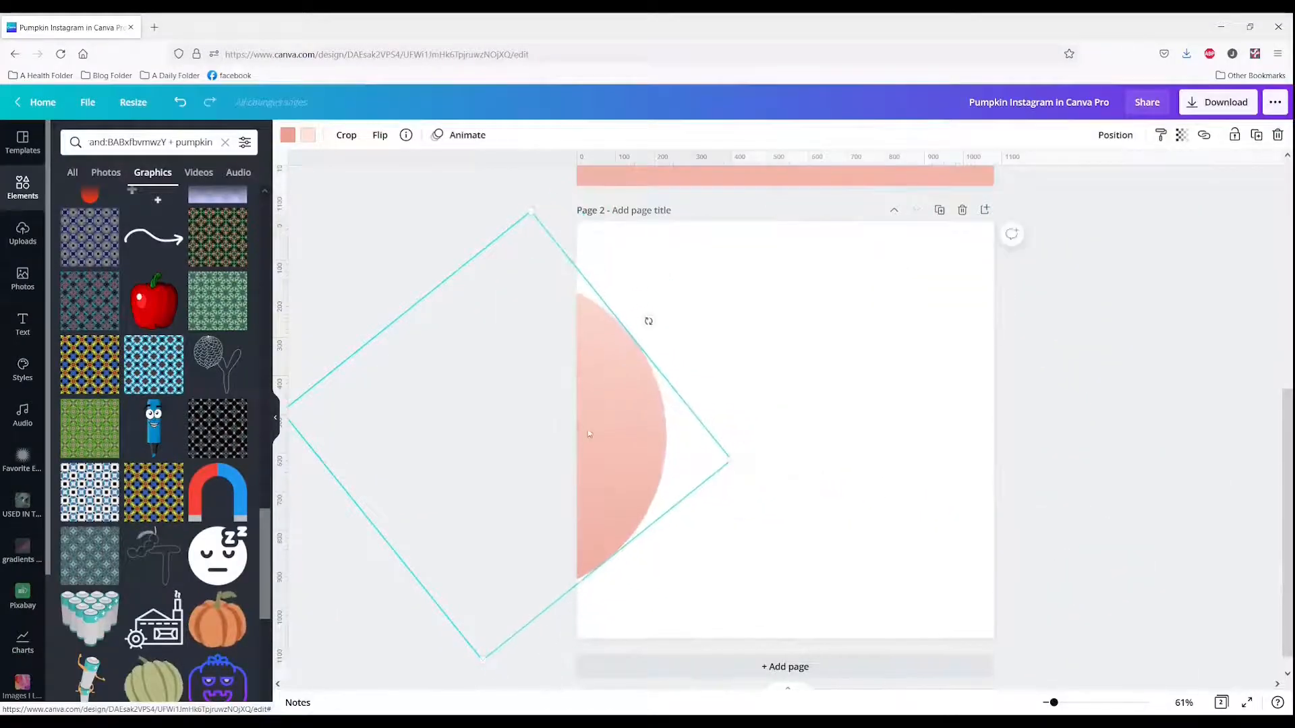
left_click_drag(589, 434, 859, 419)
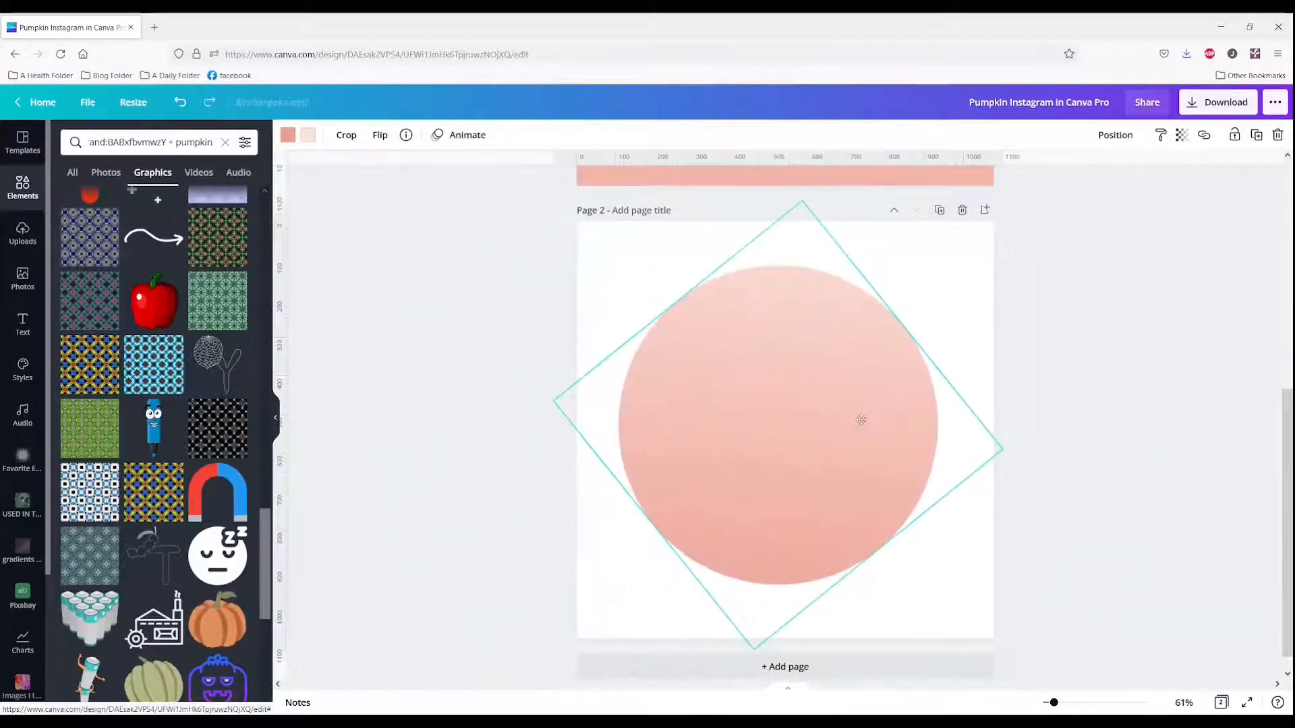
left_click(1076, 366)
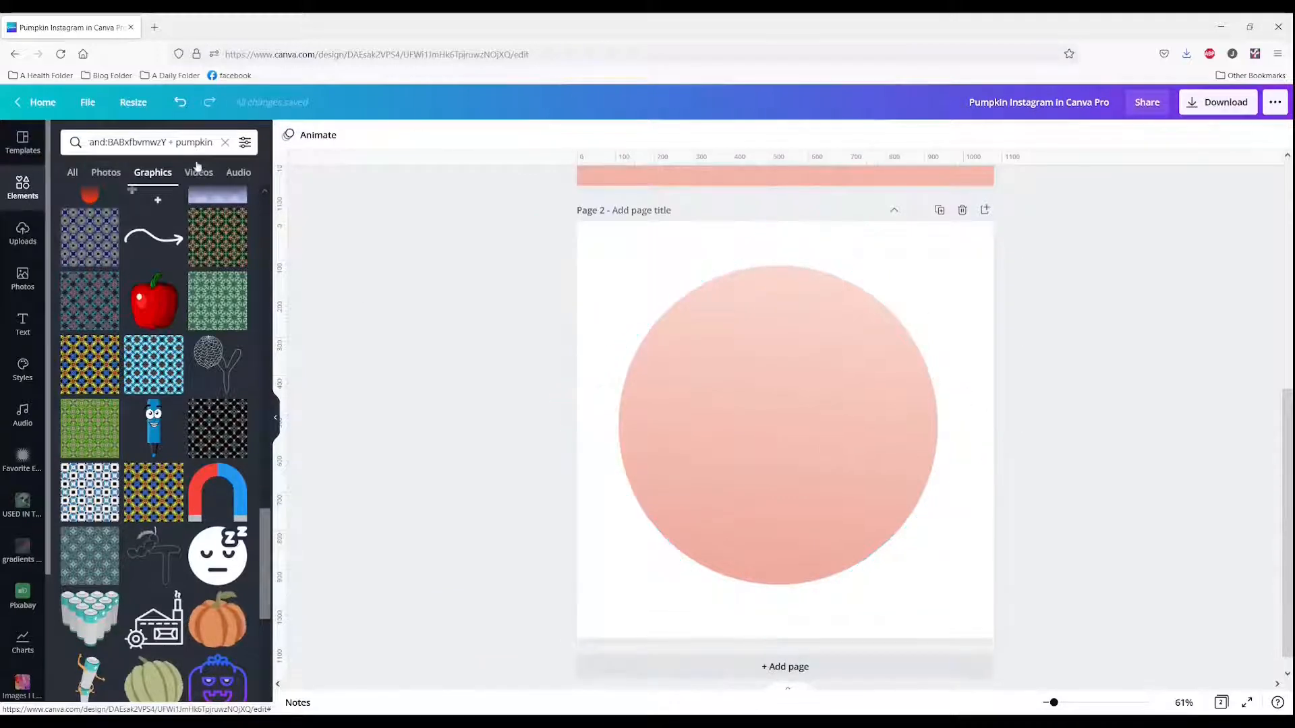
- Show the element information for the pink gradient circle on page 2
left_click(194, 142)
left_click(732, 337)
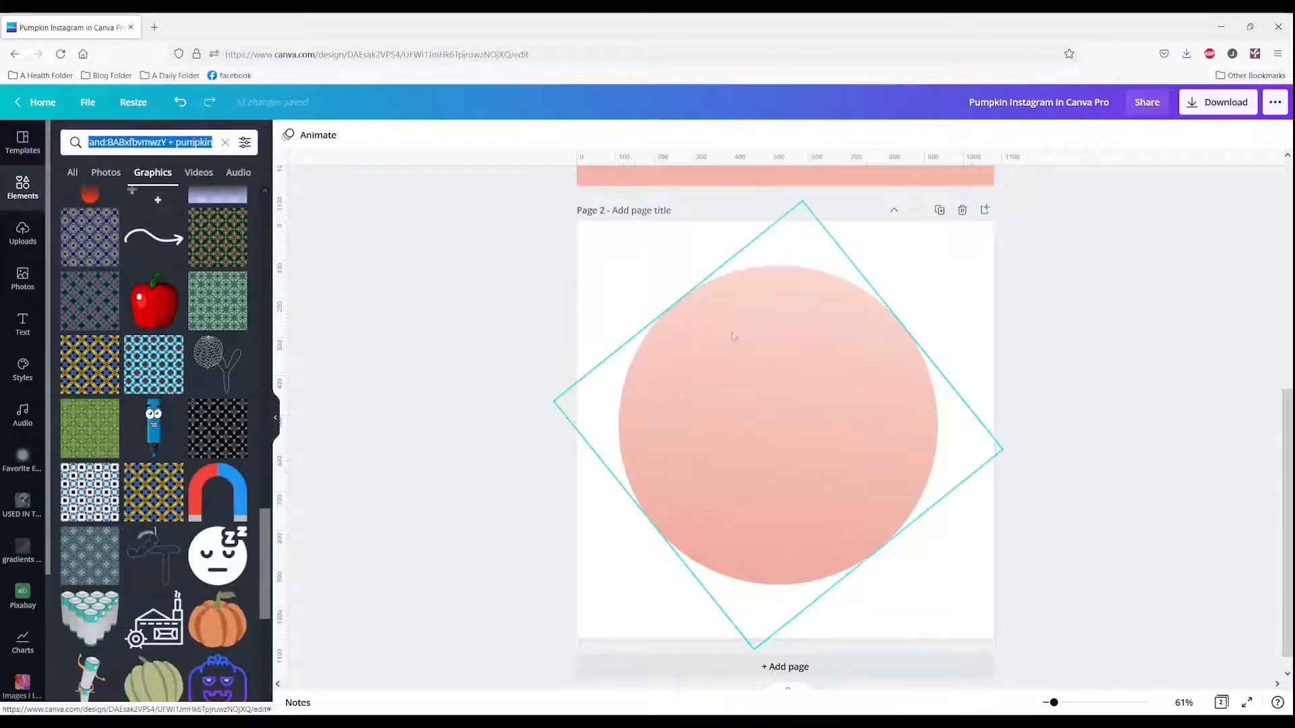
left_click(406, 136)
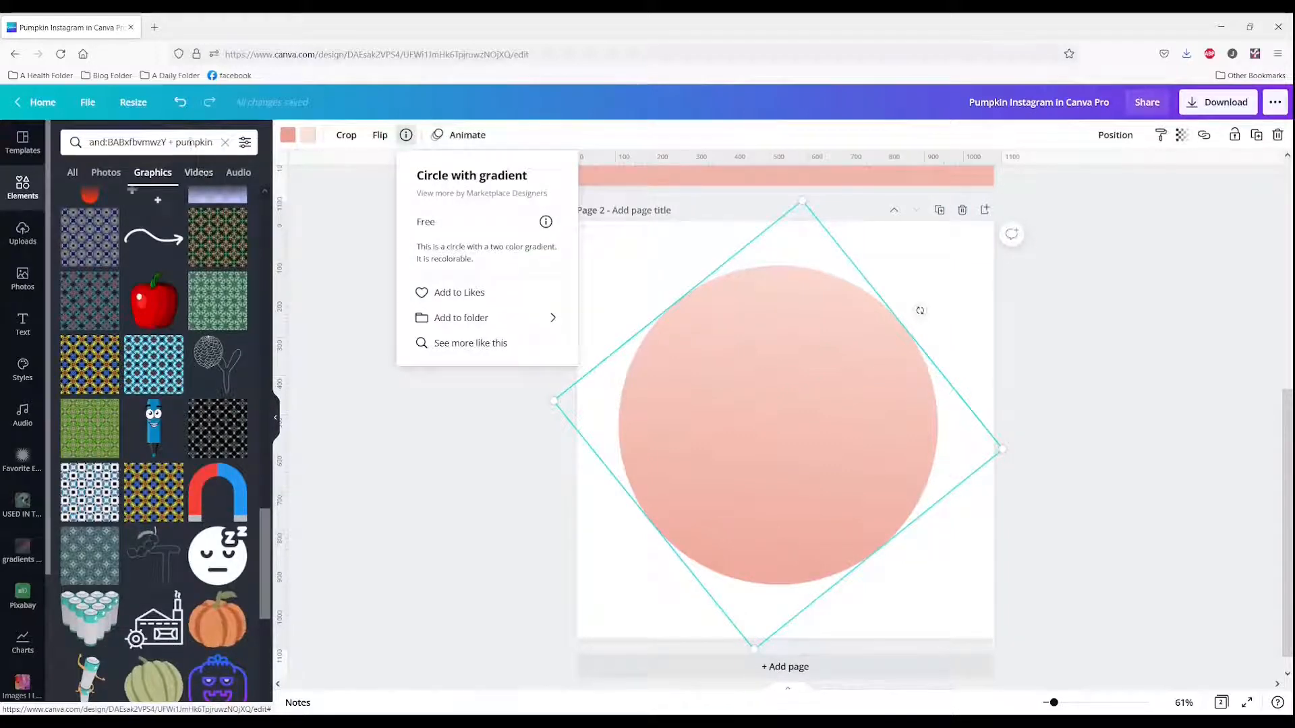
- Search the elements for "square with gradient"
left_click(193, 142)
type("square")
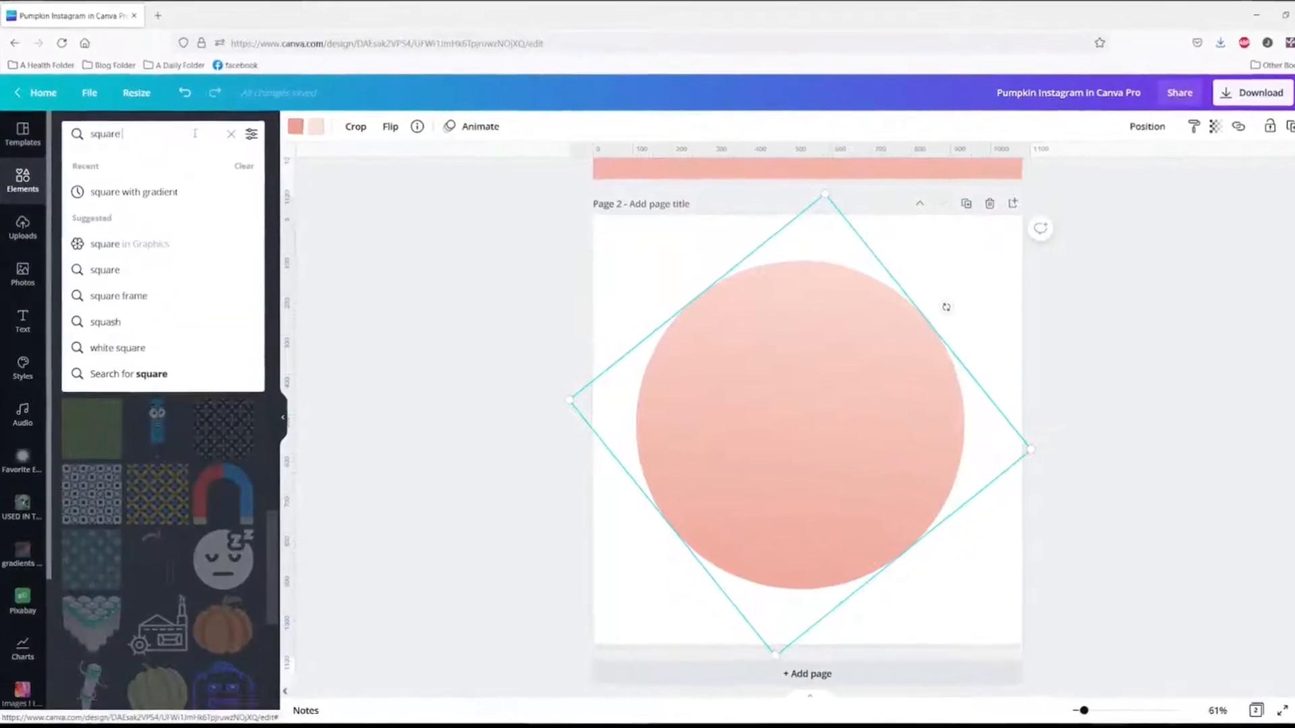
type(" with gradient")
key("Return")
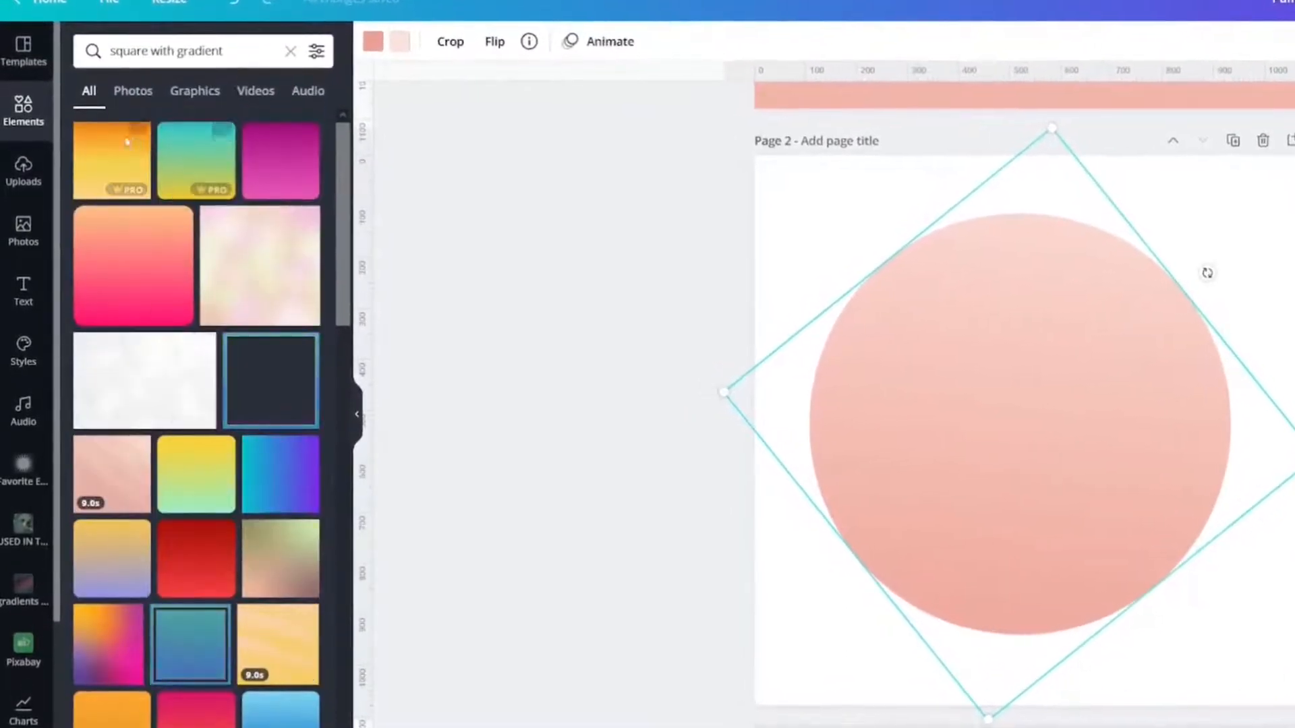
- Try the orange-to-yellow gradient square on page 2, and take it off the page again
left_click(101, 165)
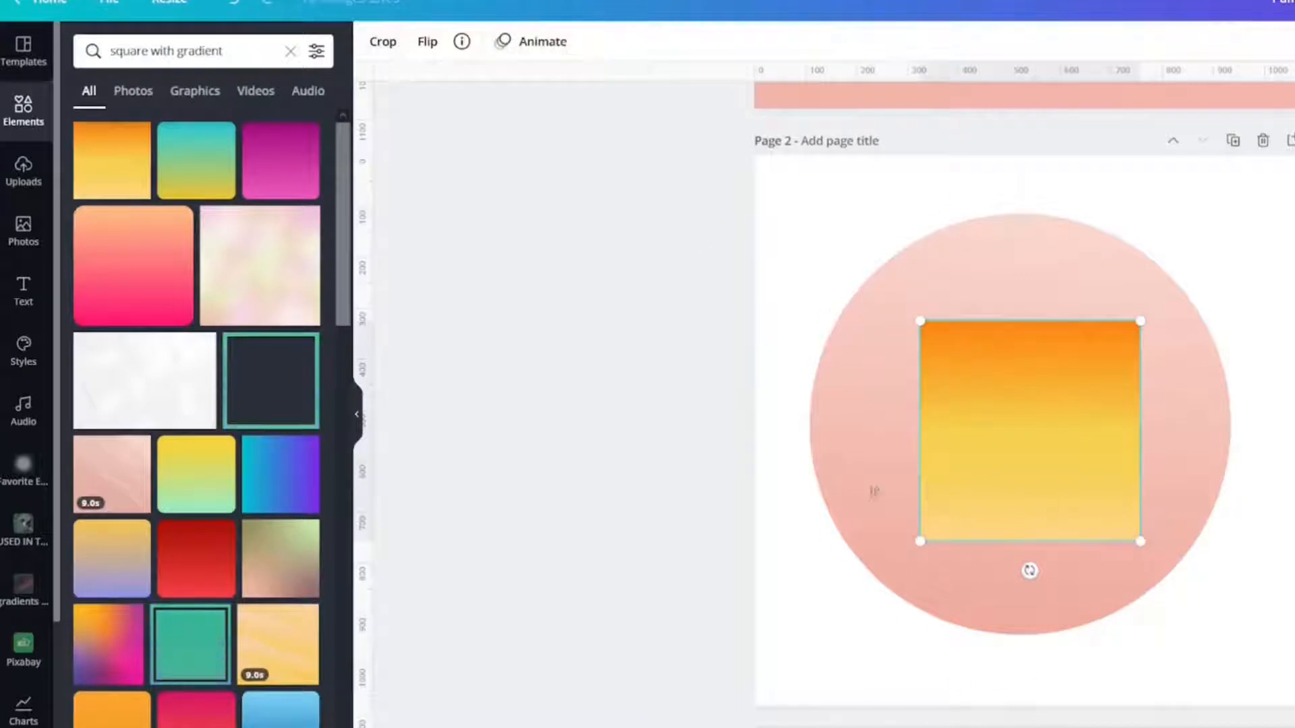
left_click_drag(1033, 370, 405, 407)
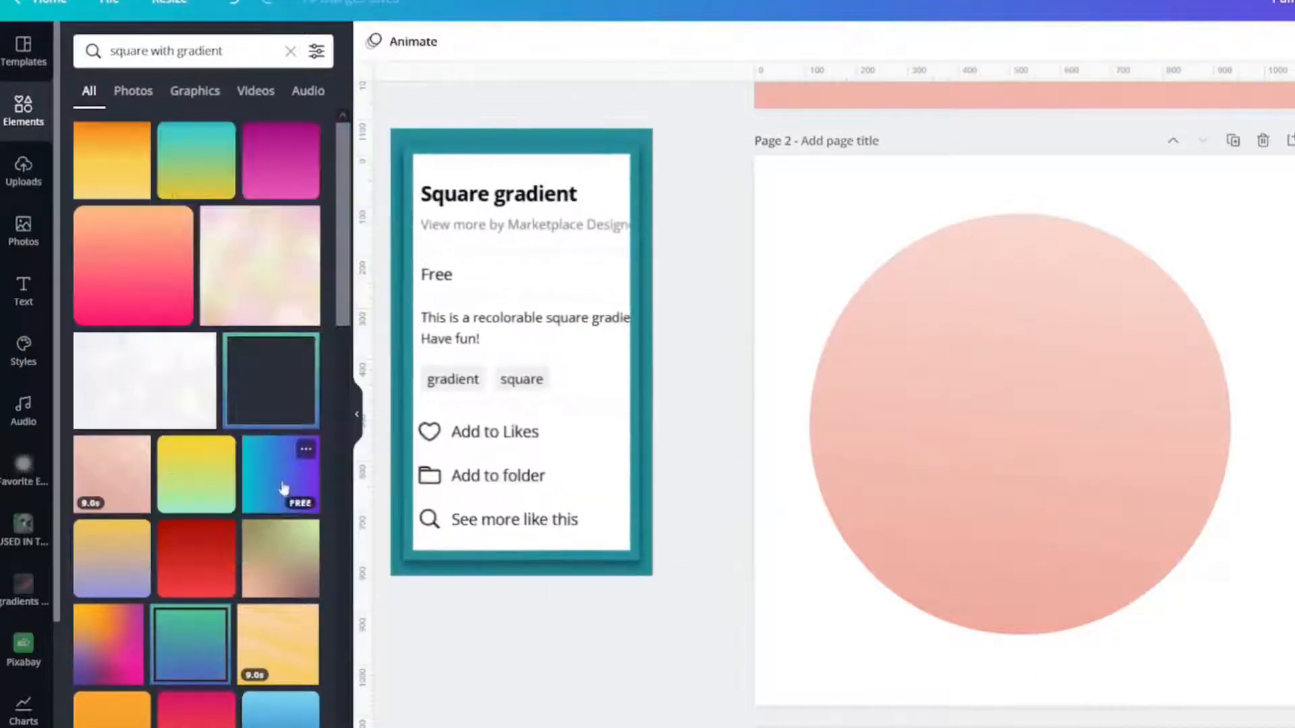
- Add the free turquoise-to-purple gradient square to page 2, recolouring turquoise to the document's dusty pink and purple to its palest pink
left_click(283, 487)
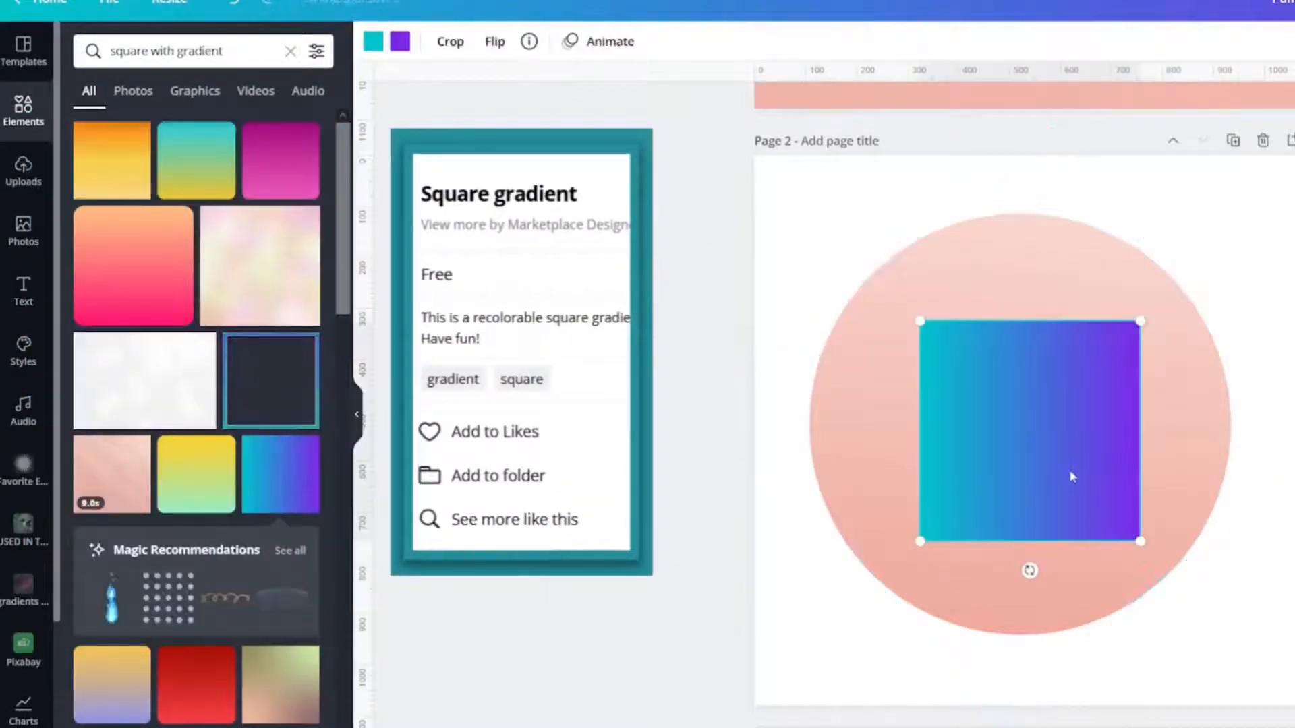
left_click(373, 43)
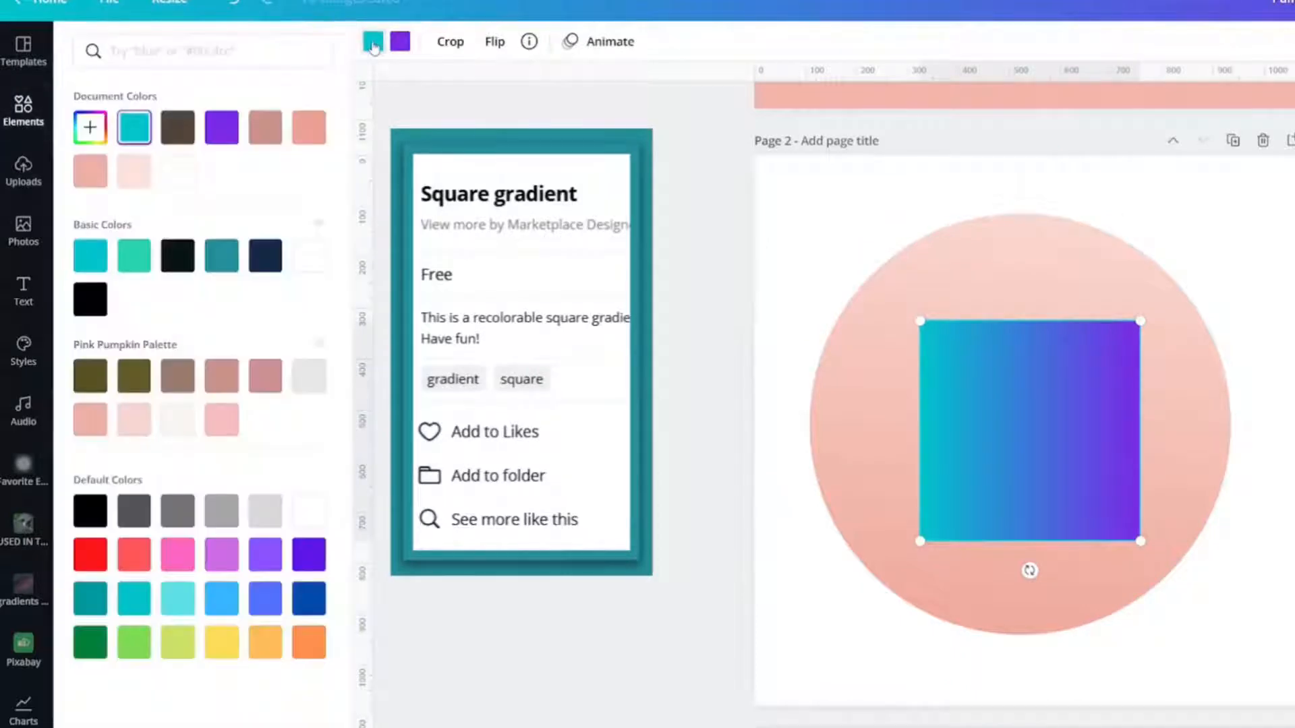
left_click(309, 135)
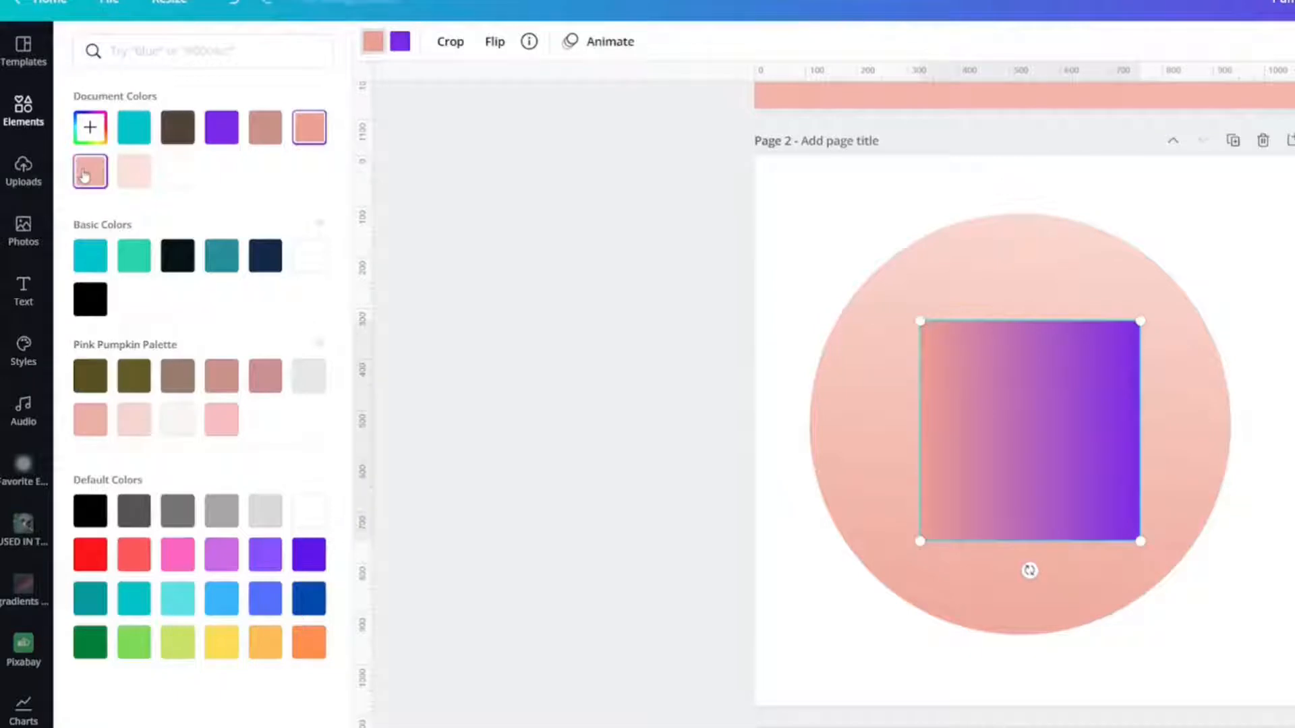
left_click(84, 176)
left_click(400, 45)
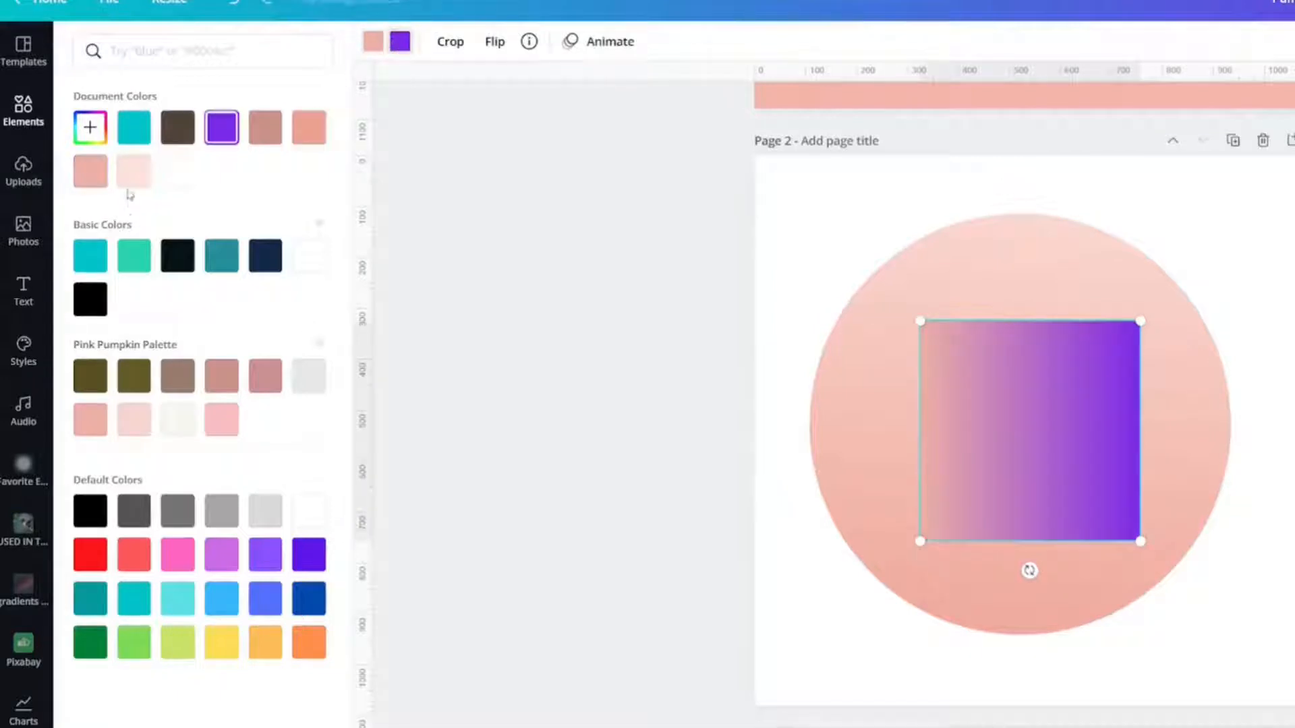
left_click(132, 177)
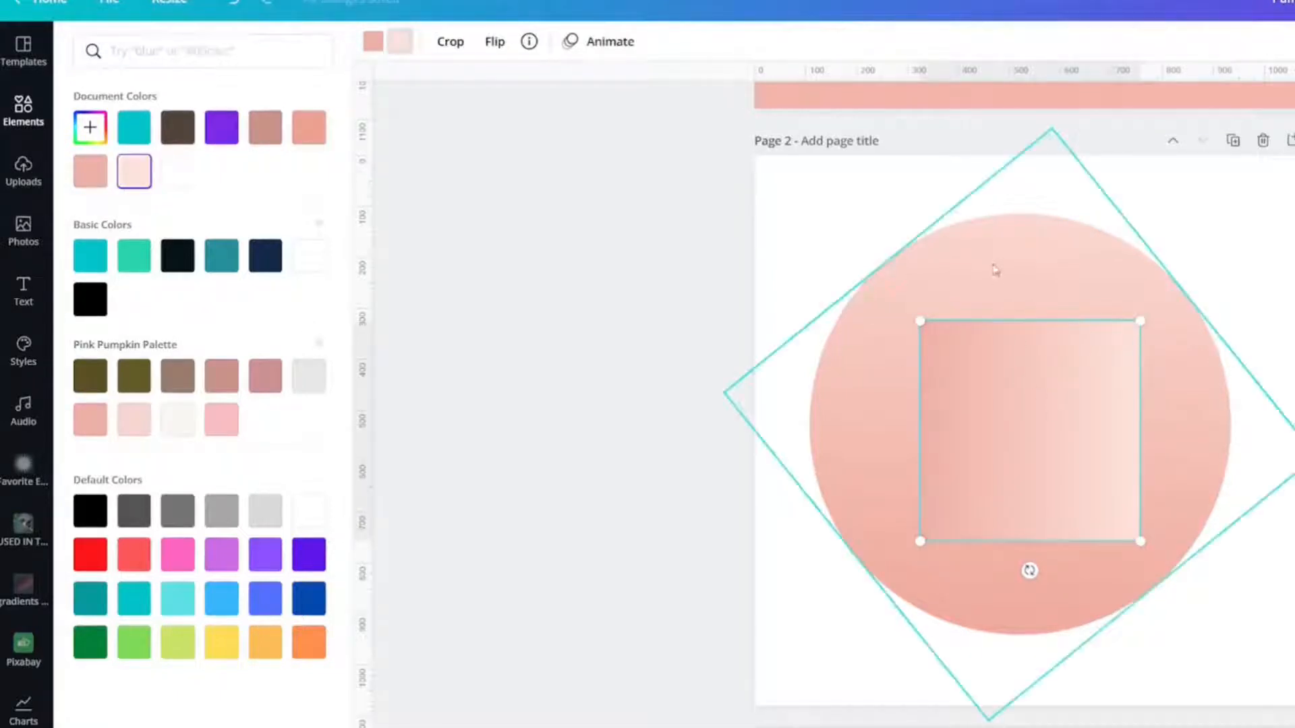
- Match the square's darker gradient colour to the circle's salmon pink, and delete the gradient circle
left_click(988, 296)
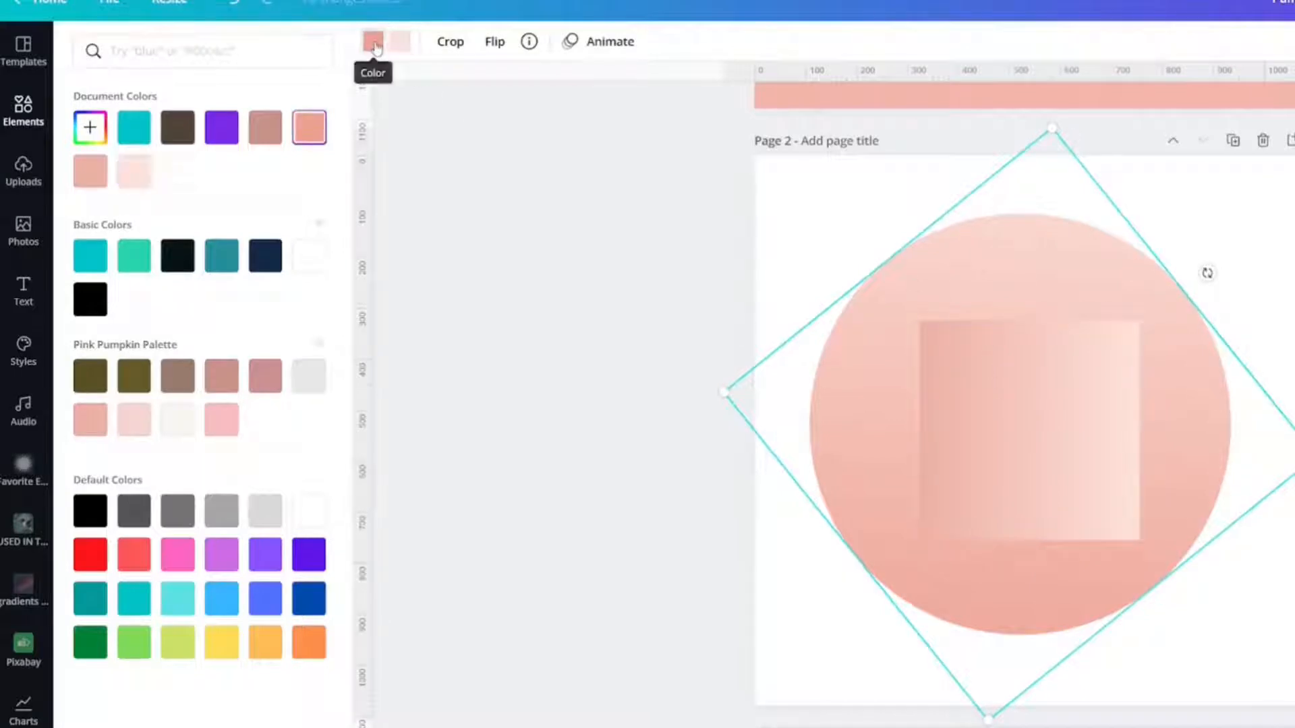
left_click(1020, 426)
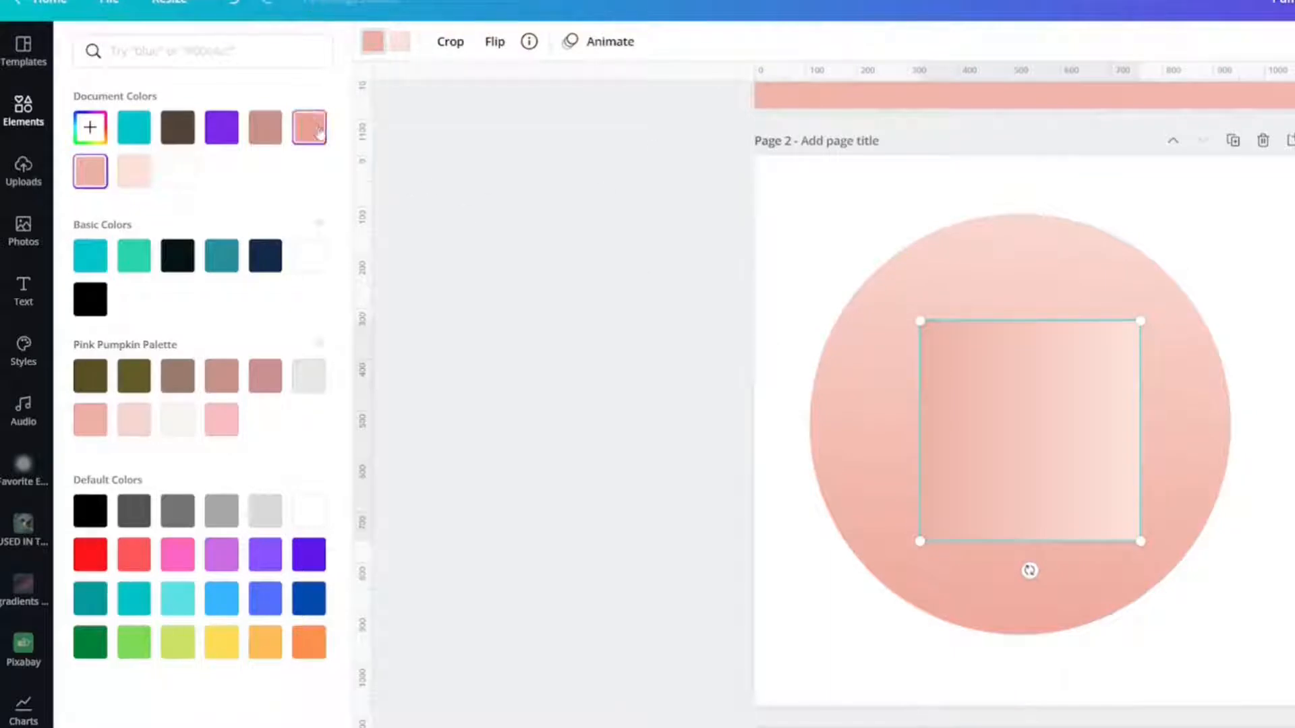
left_click(311, 130)
left_click(918, 317)
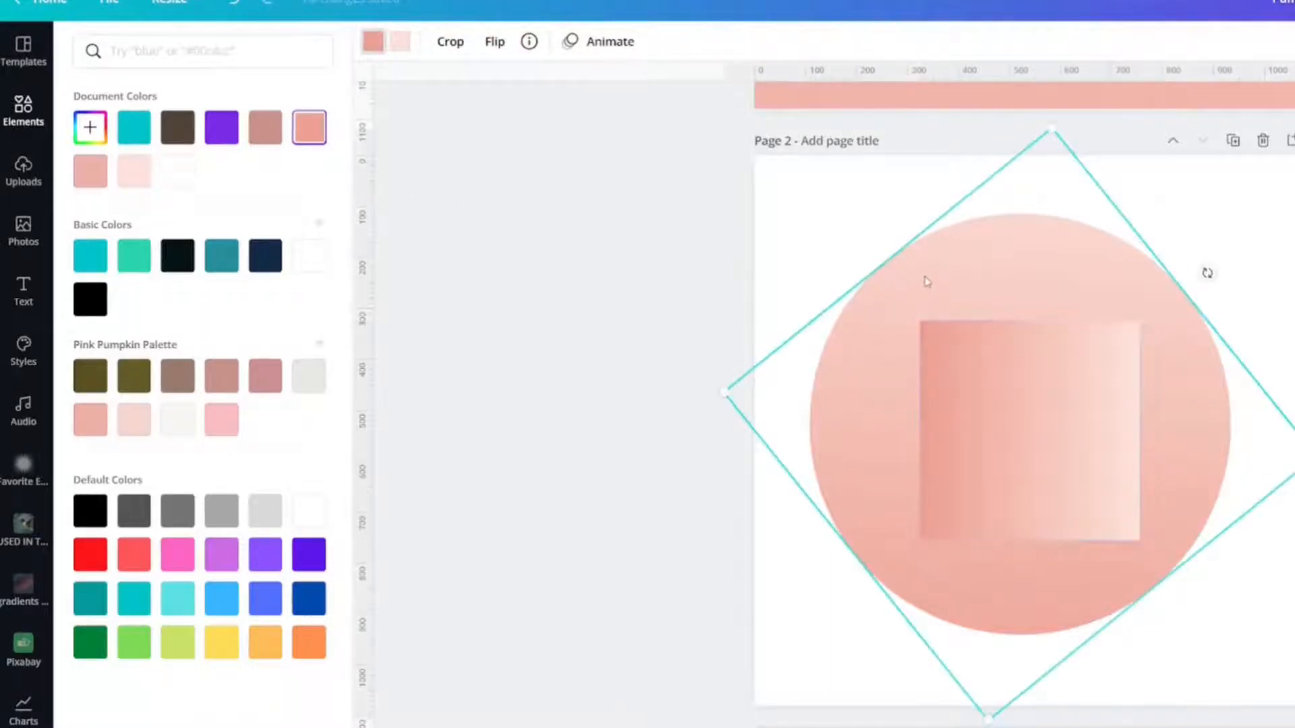
key("Delete")
- Rotate the gradient square 90 degrees counterclockwise, darker end down, and enlarge it to cover all of page 2
left_click(974, 465)
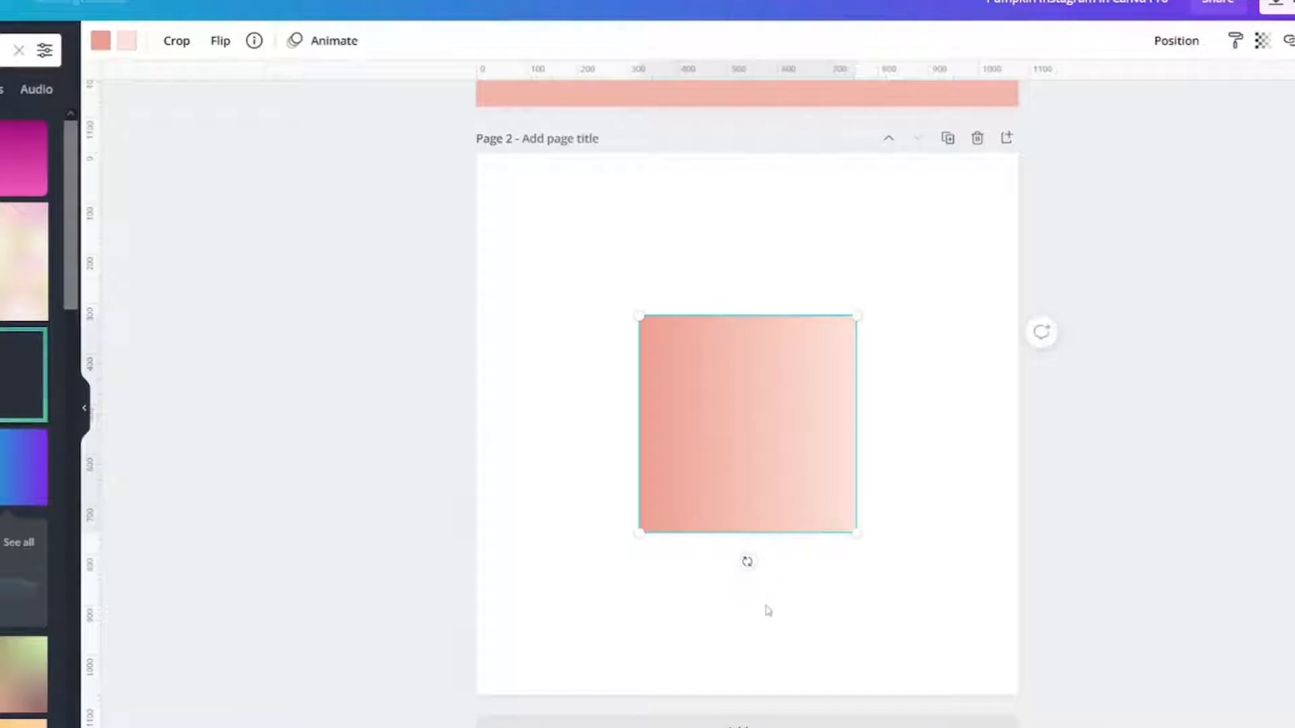
left_click_drag(749, 560, 901, 424)
left_click_drag(863, 315, 1026, 153)
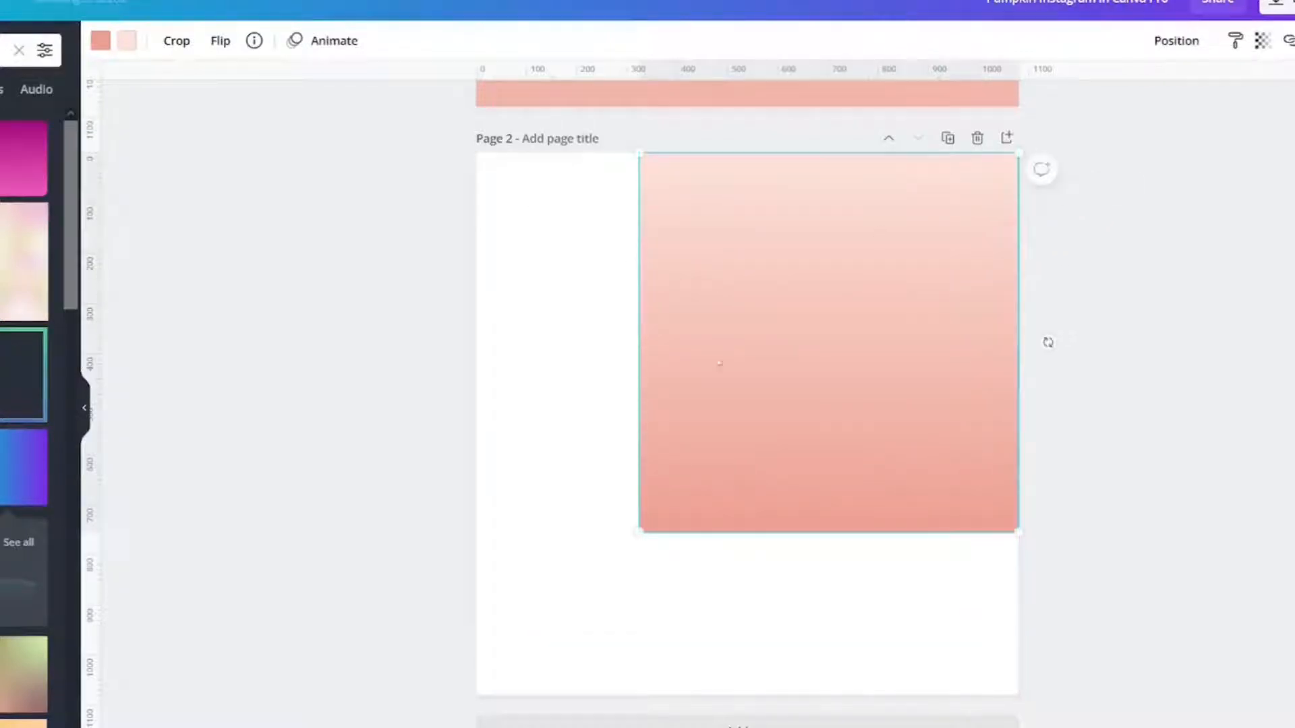
left_click_drag(638, 534, 486, 711)
left_click(196, 437)
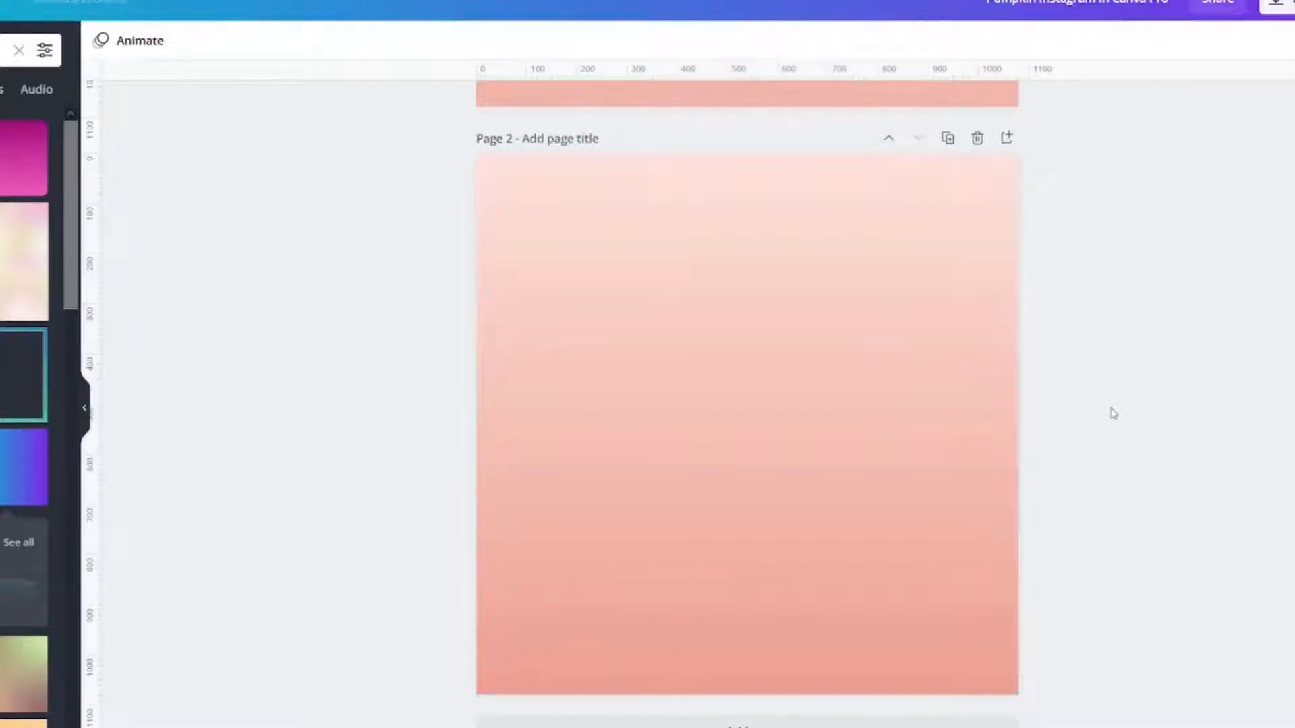
- Lock the gradient square background in place on page 2
mouse_move(775, 477)
left_mouse_down()
mouse_move(872, 460)
mouse_move(905, 477)
mouse_move(760, 468)
mouse_move(759, 479)
left_mouse_up()
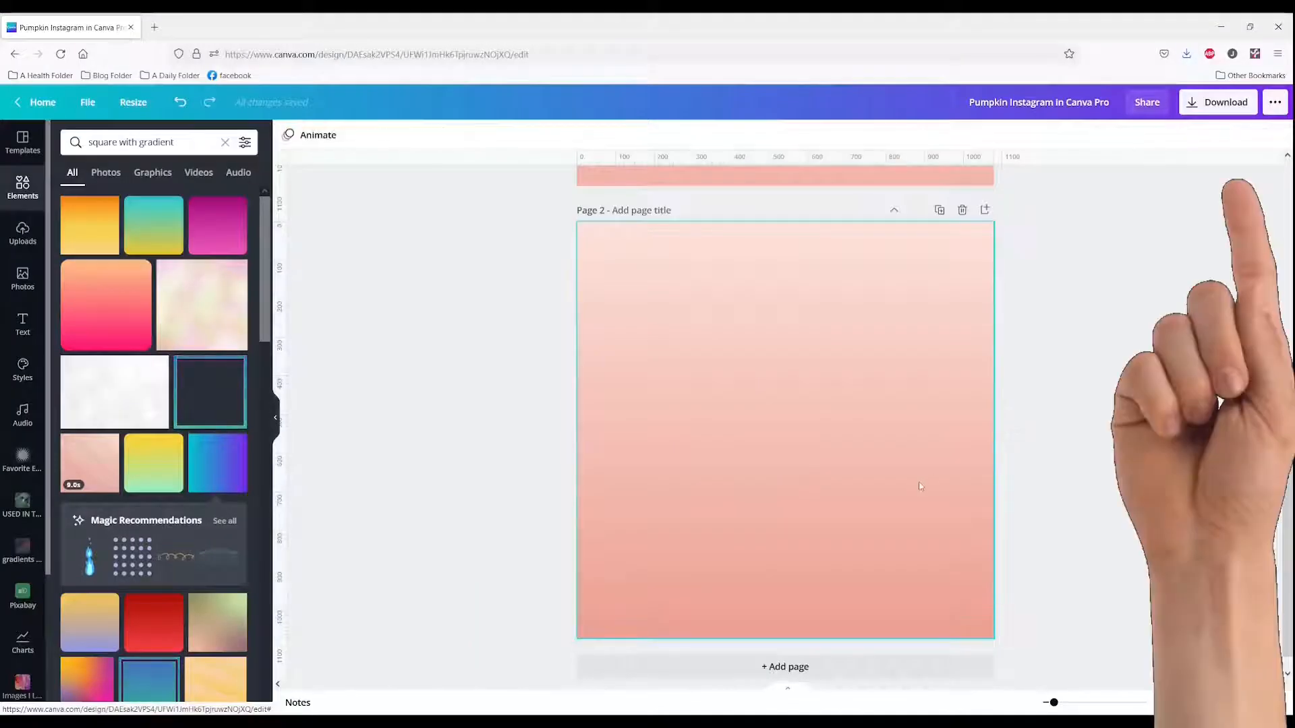
left_click(1237, 137)
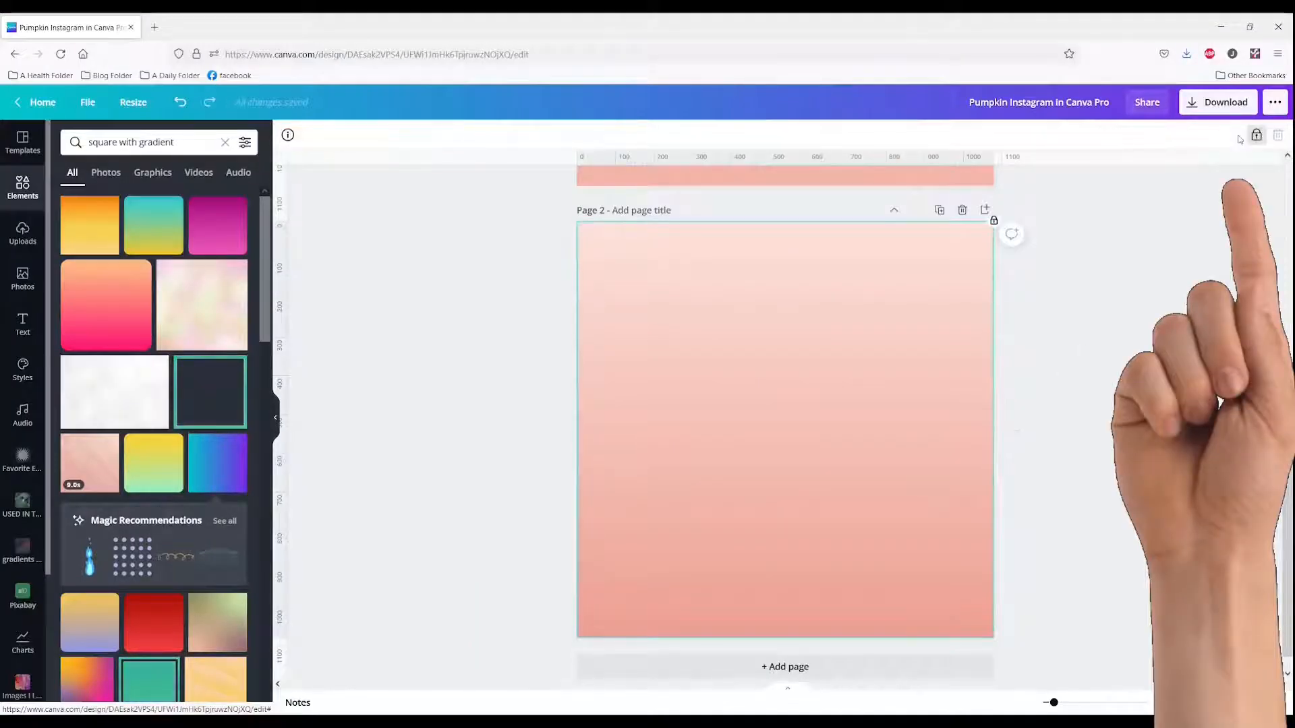
left_click(520, 443)
- Move the three-pumpkin group from page 1 onto page 2's gradient background and shrink it to about 760 px wide
scroll(736, 472, "up", 6)
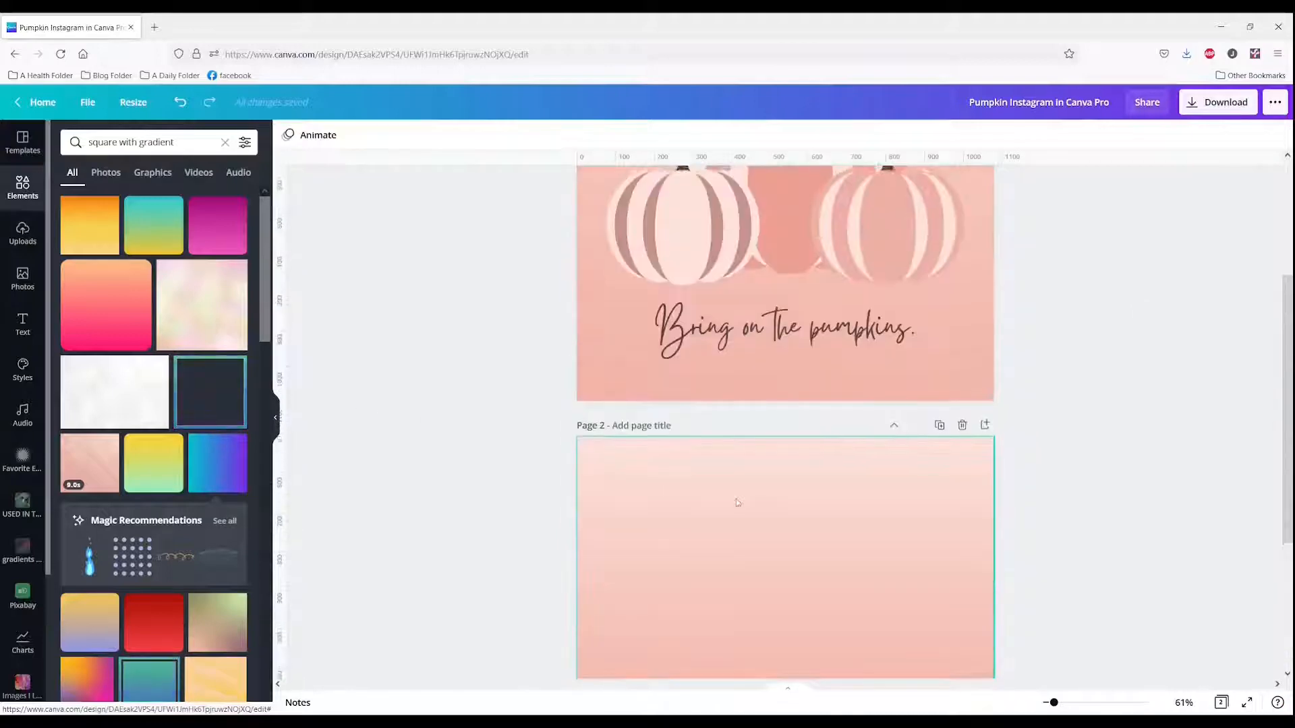
left_click(731, 437)
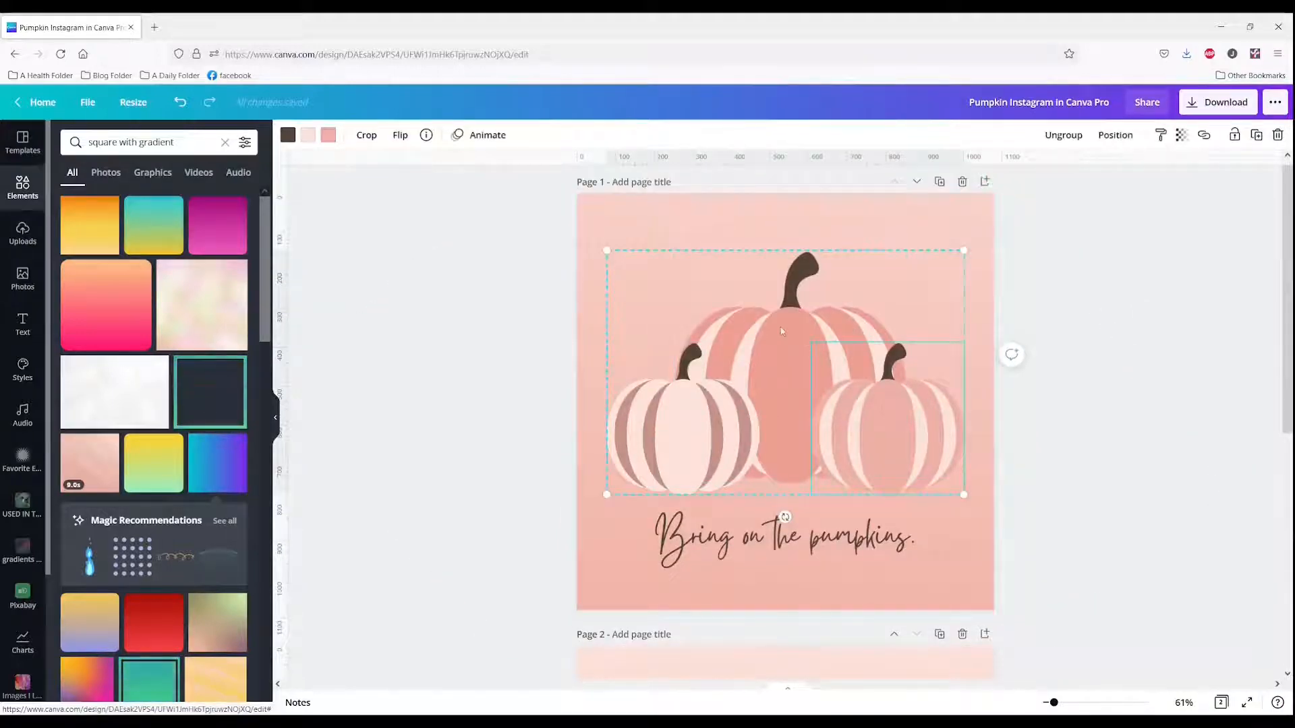
left_click_drag(782, 332, 795, 581)
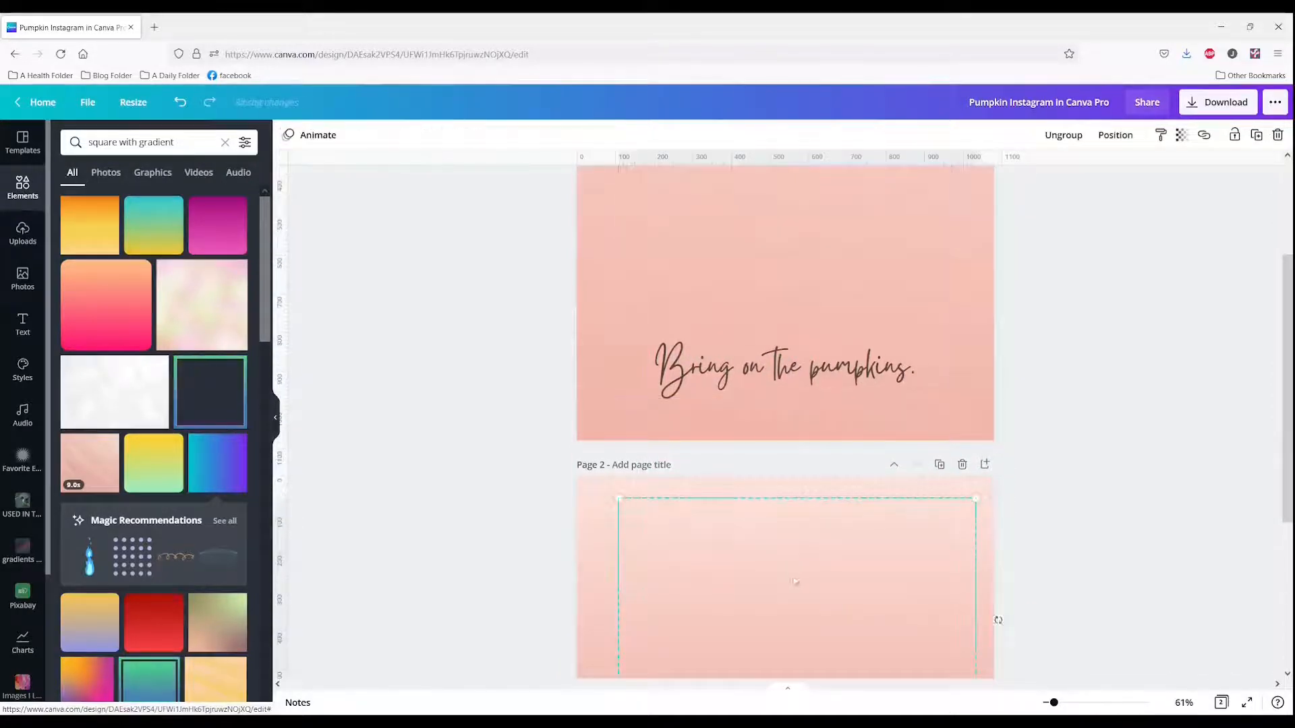
scroll(796, 581, "down", 3)
left_click_drag(765, 500, 760, 547)
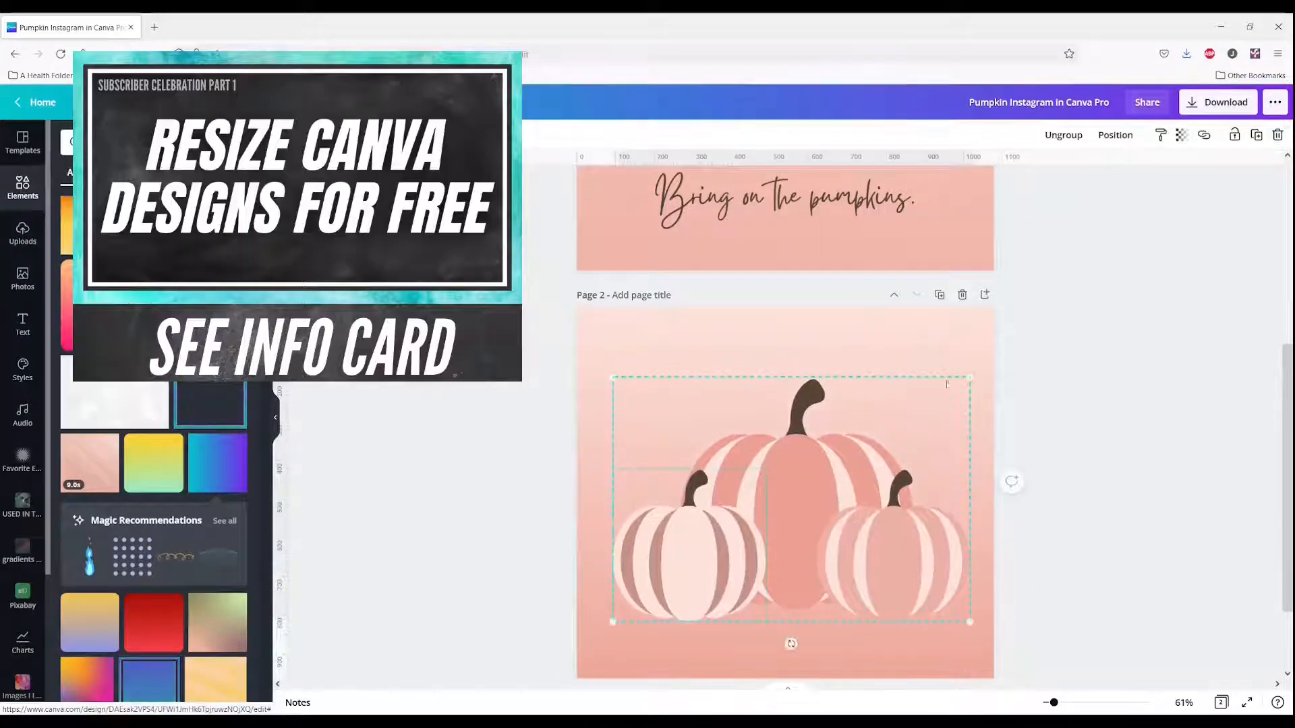
left_click_drag(961, 385, 906, 422)
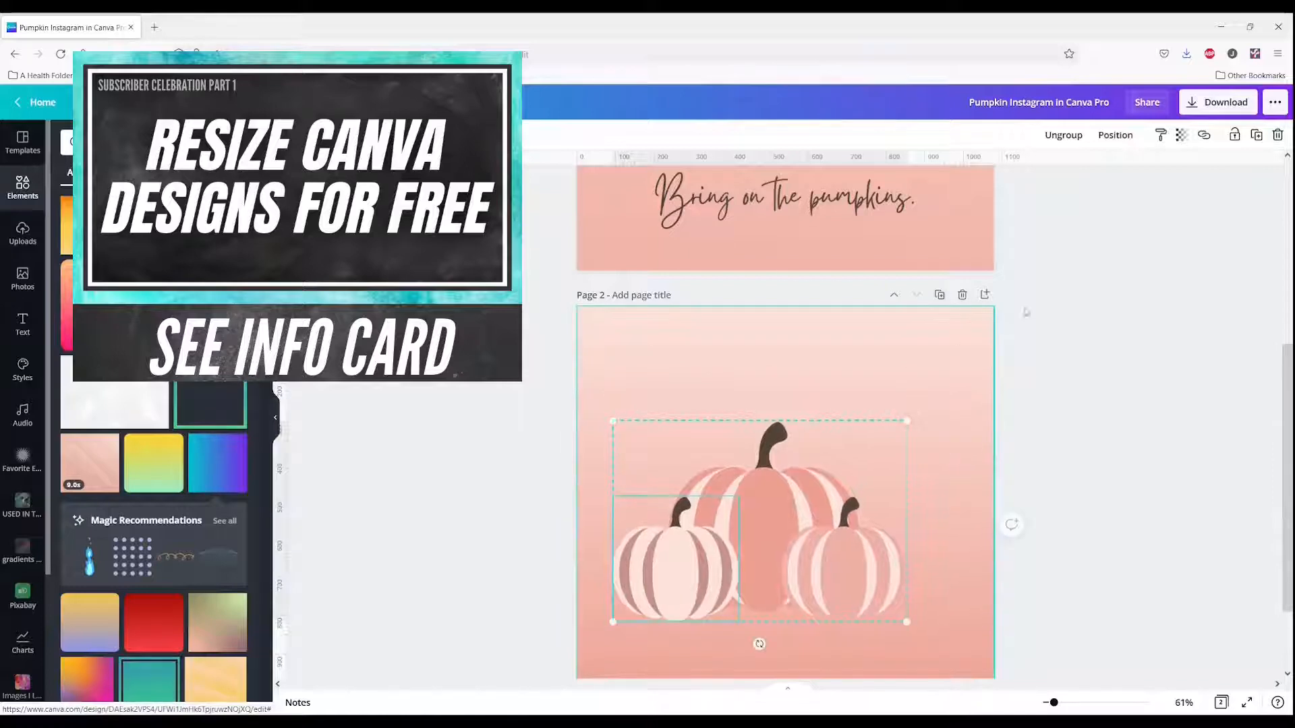
- Duplicate the pumpkin group on page 2, offset the copy below the original, and ungroup the copy
left_click(1257, 139)
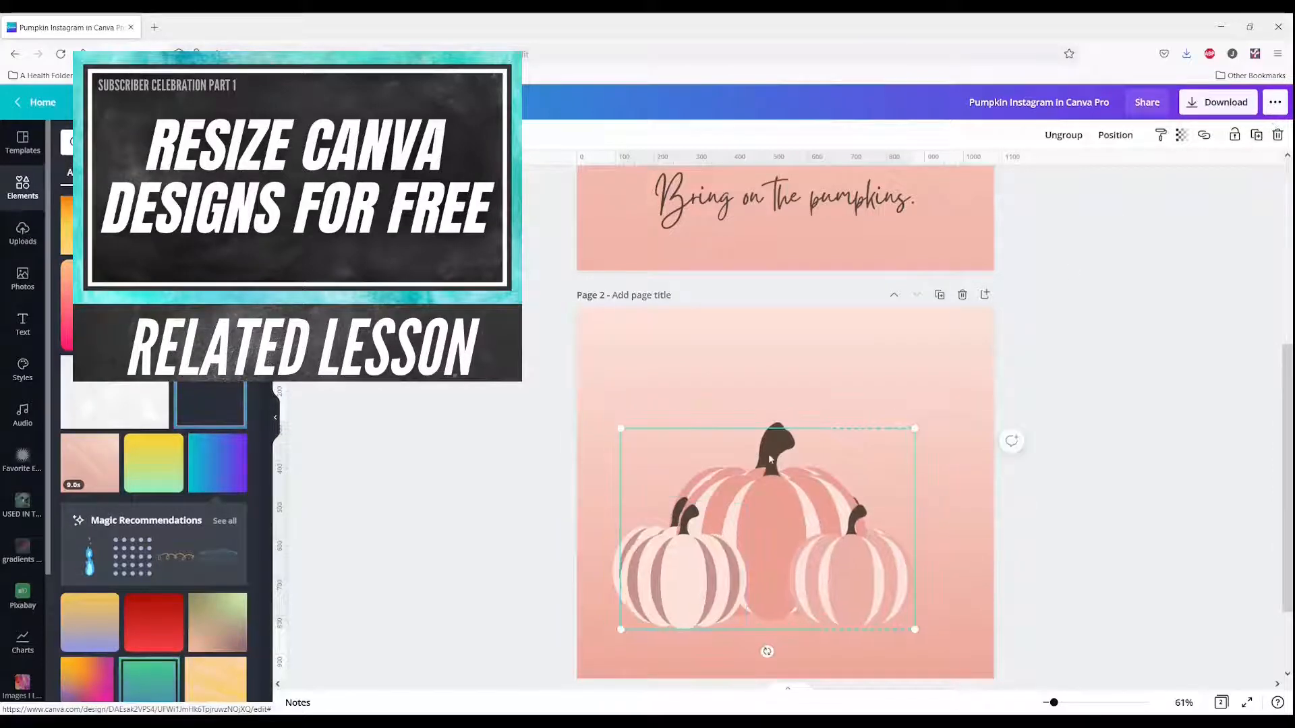
left_click_drag(762, 499, 780, 597)
scroll(776, 587, "down", 2)
left_click_drag(755, 480, 765, 422)
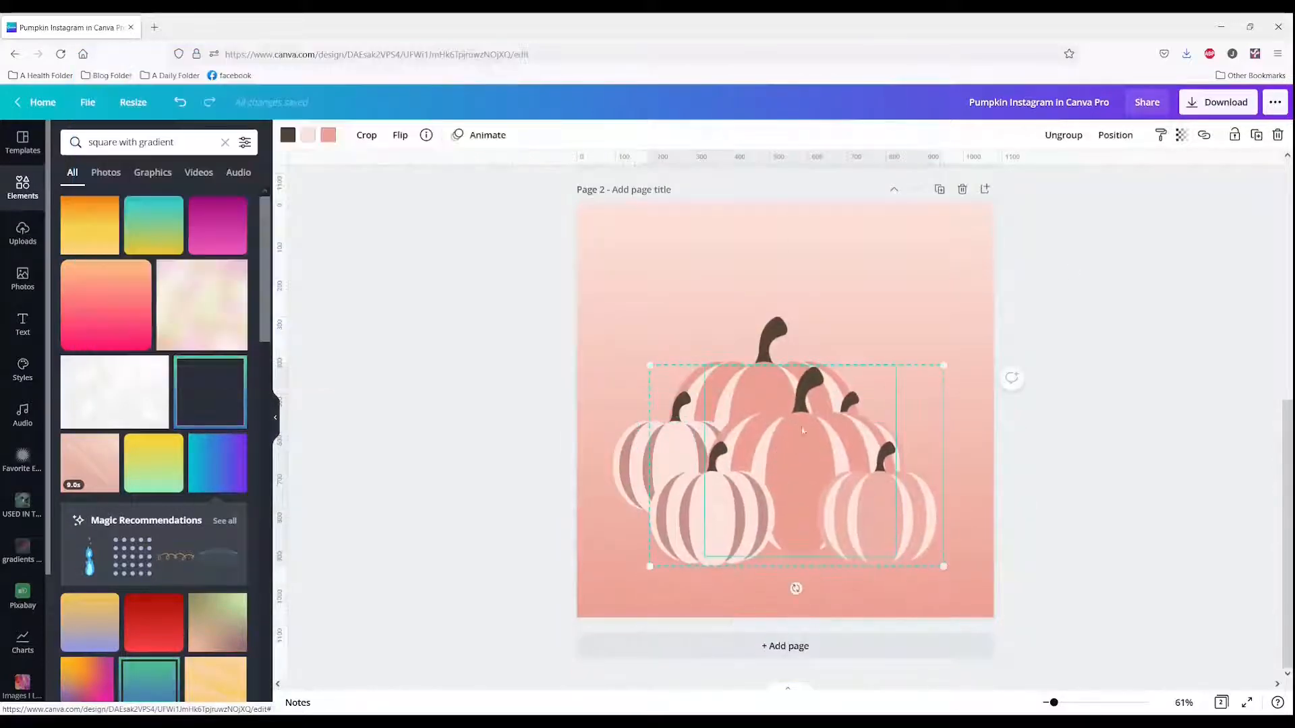
left_click(1063, 137)
left_click(1122, 391)
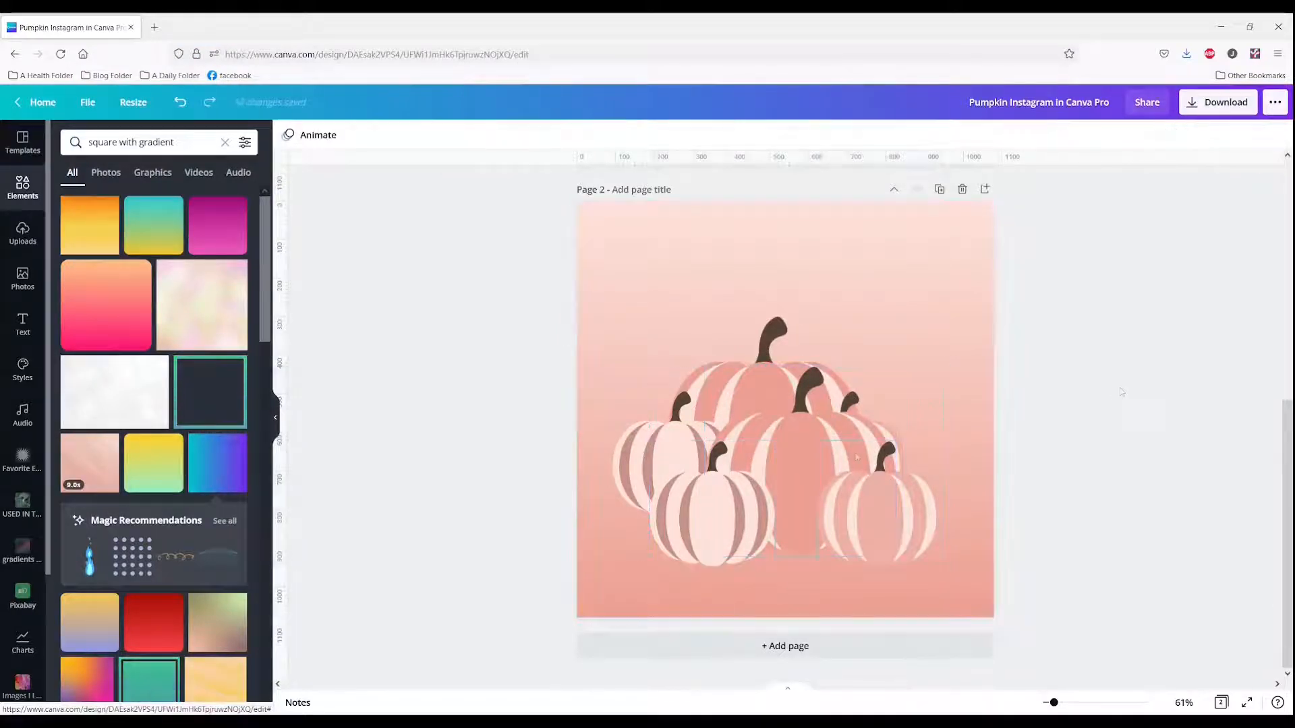
- Remove the ungrouped copy's two small pumpkins from page 2, and place its large pumpkin, greatly shrunk, just beneath the original group
left_click(799, 434)
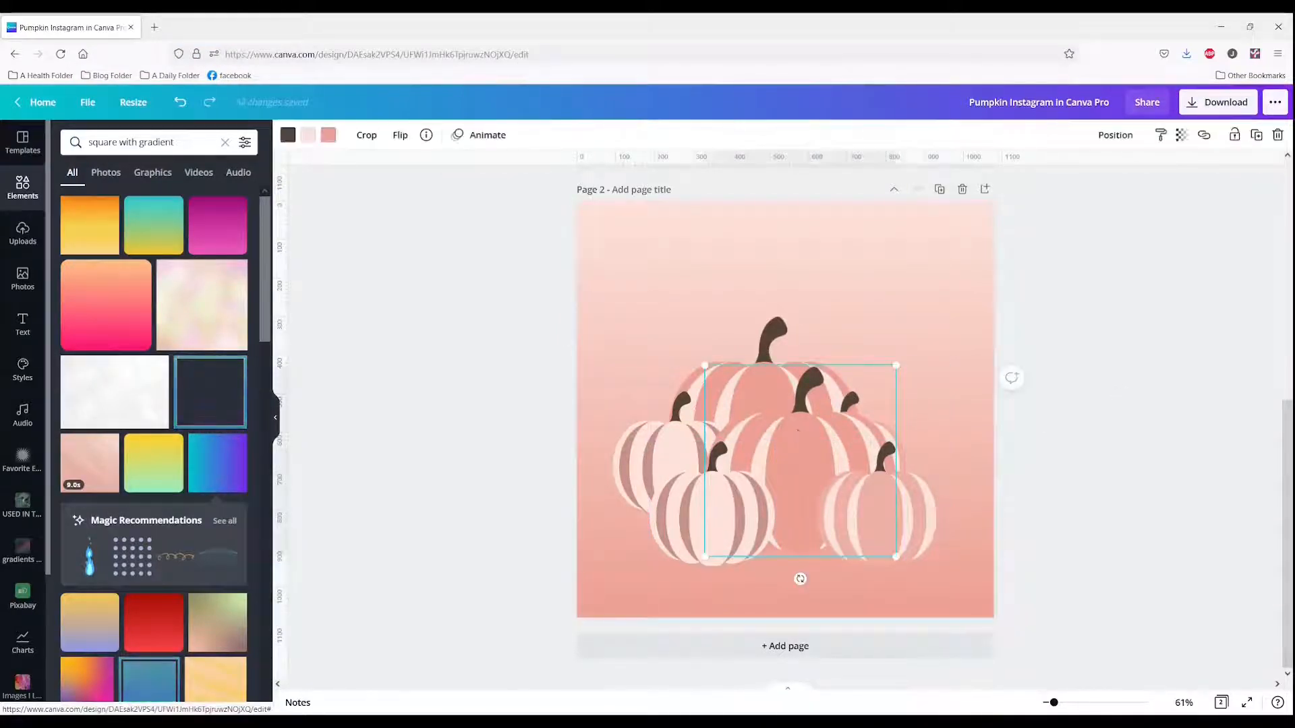
left_click_drag(800, 434, 906, 244)
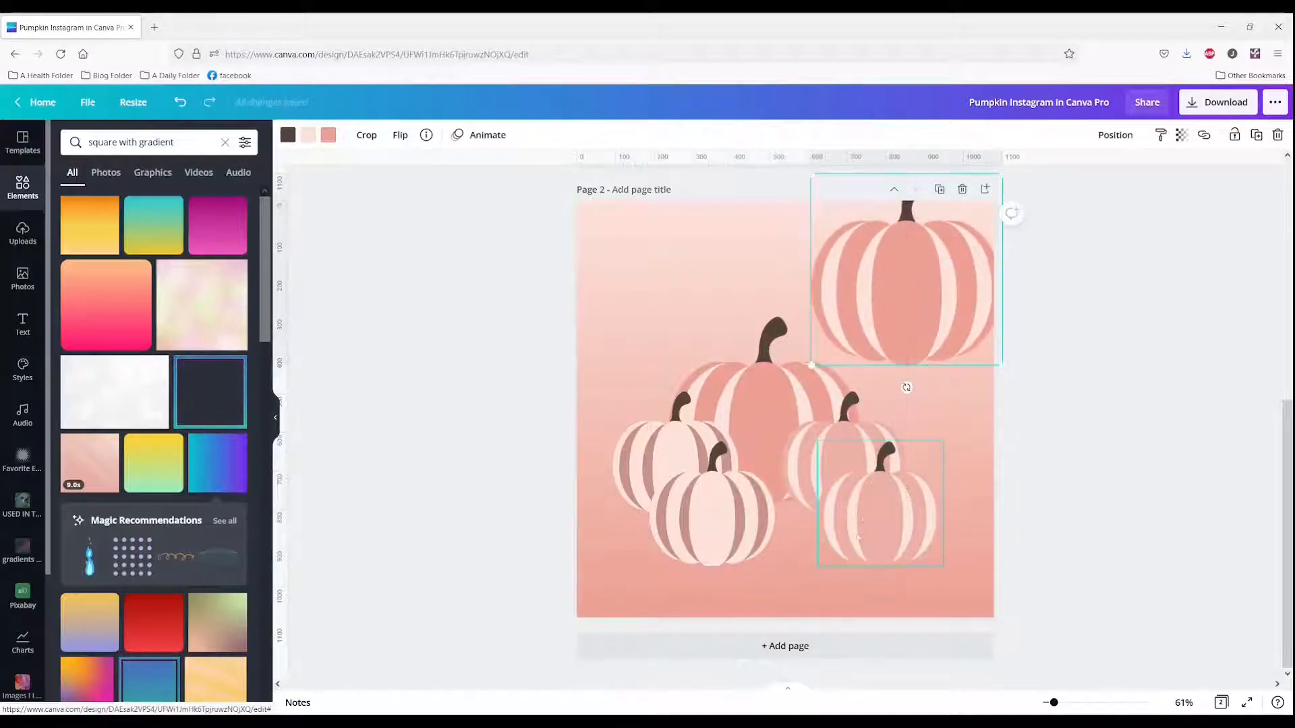
left_click(500, 570)
left_click_drag(711, 512, 143, 619)
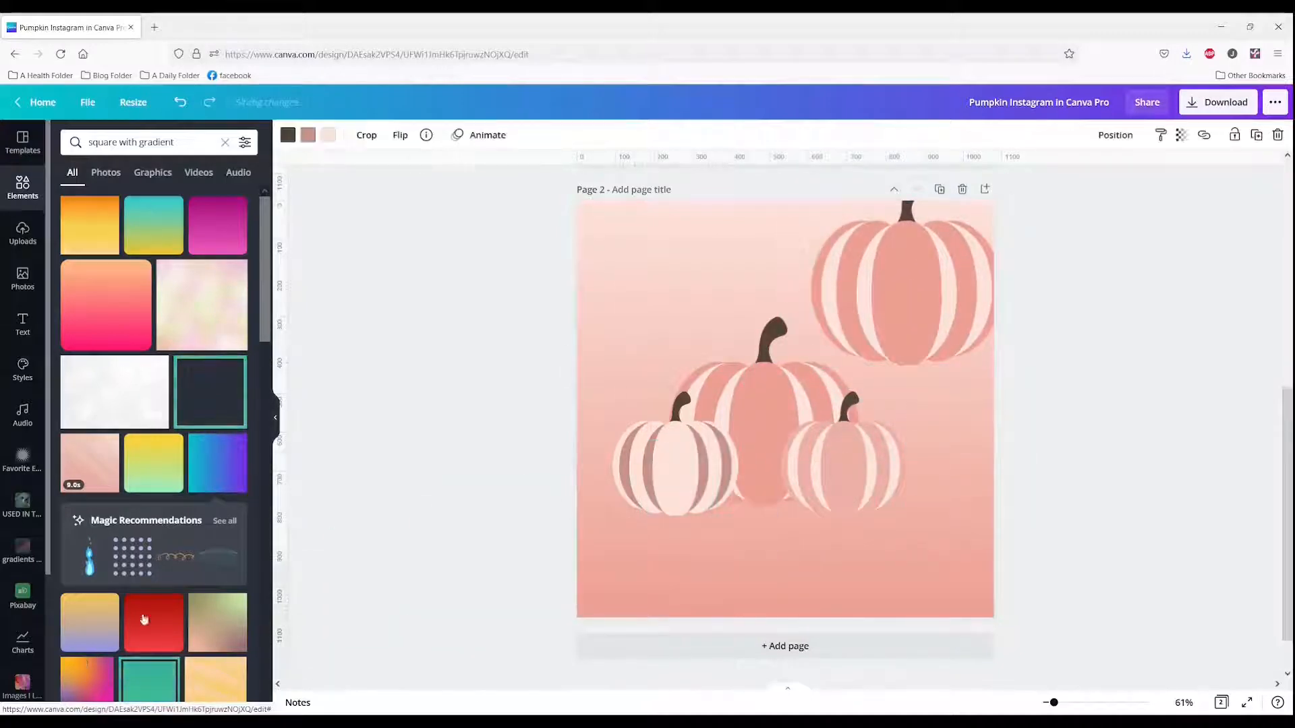
left_click(973, 251)
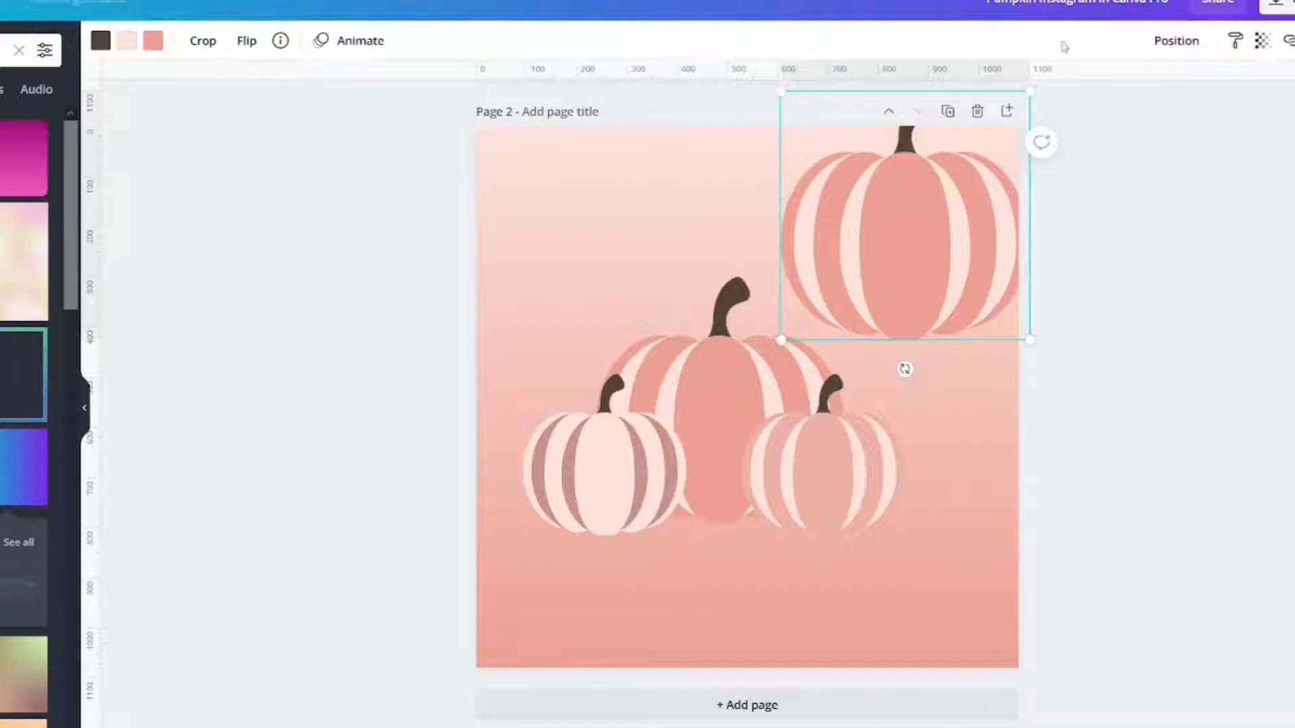
left_click_drag(1032, 92, 731, 574)
- Add a blank page 3 and move the three-pumpkin group from page 2 onto it
left_click(722, 404)
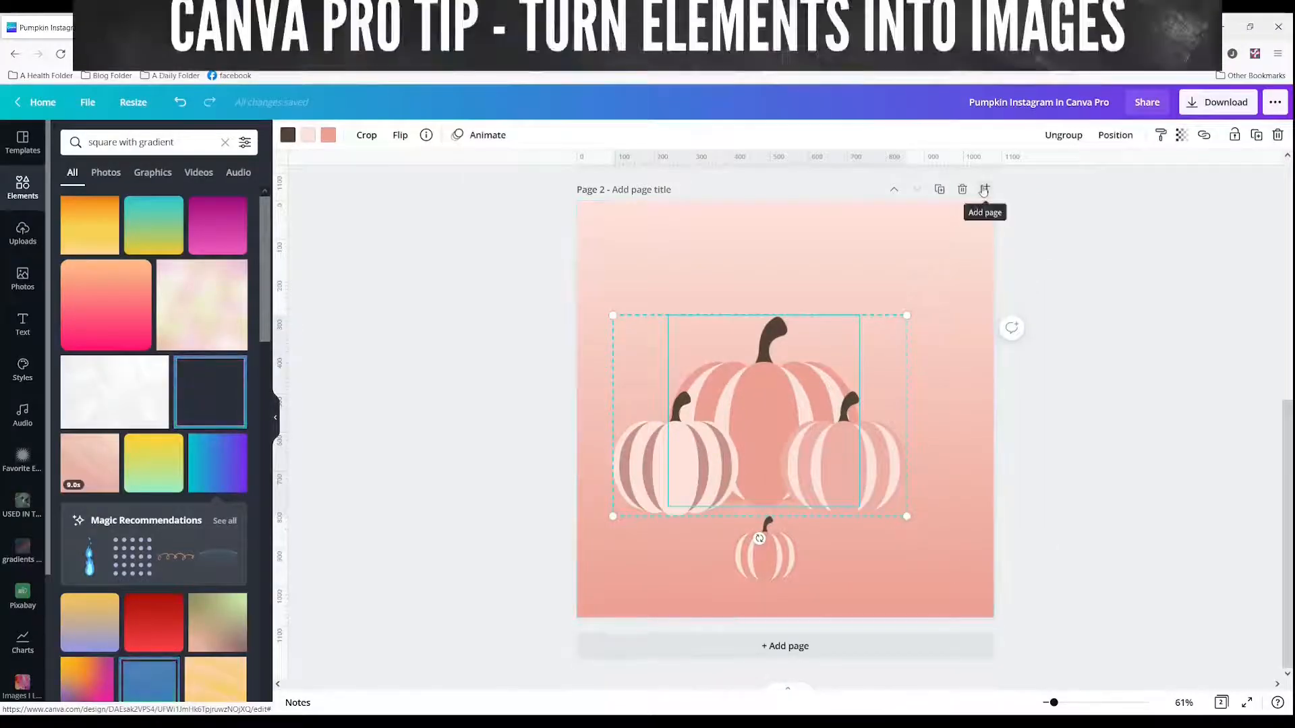
left_click(984, 191)
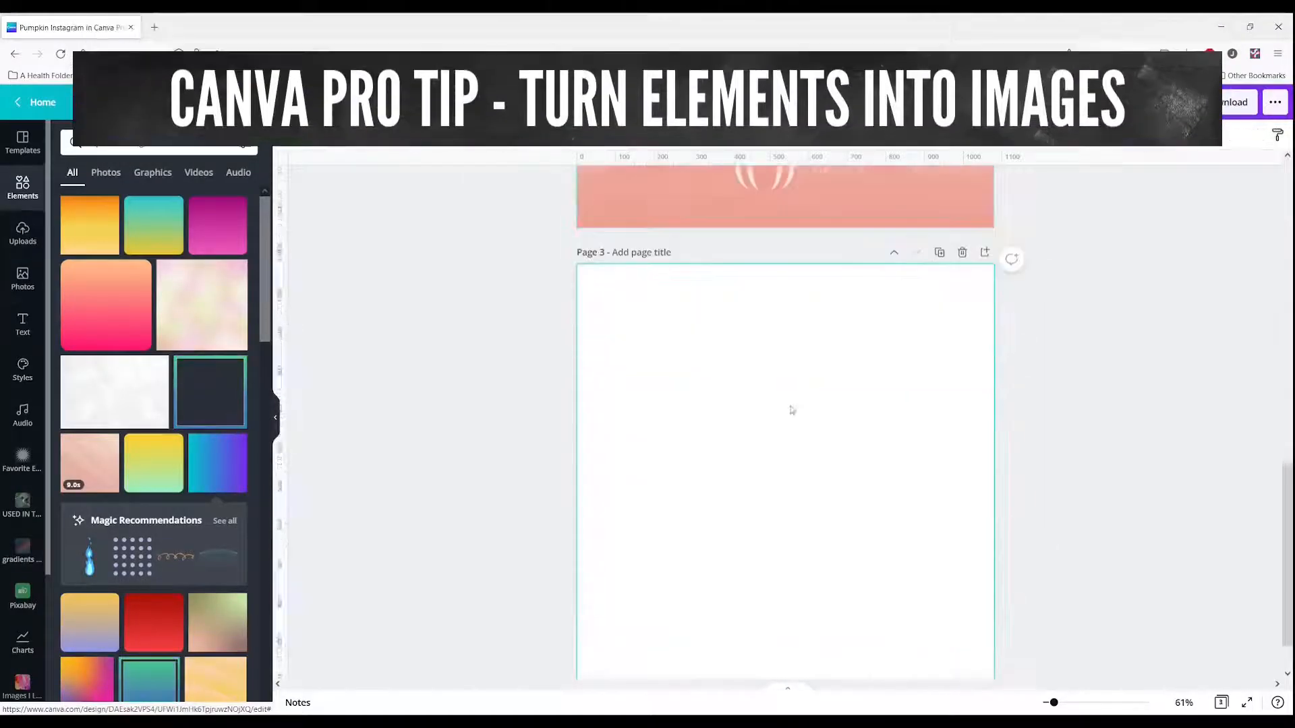
scroll(789, 415, "up", 4)
left_click_drag(771, 372, 765, 679)
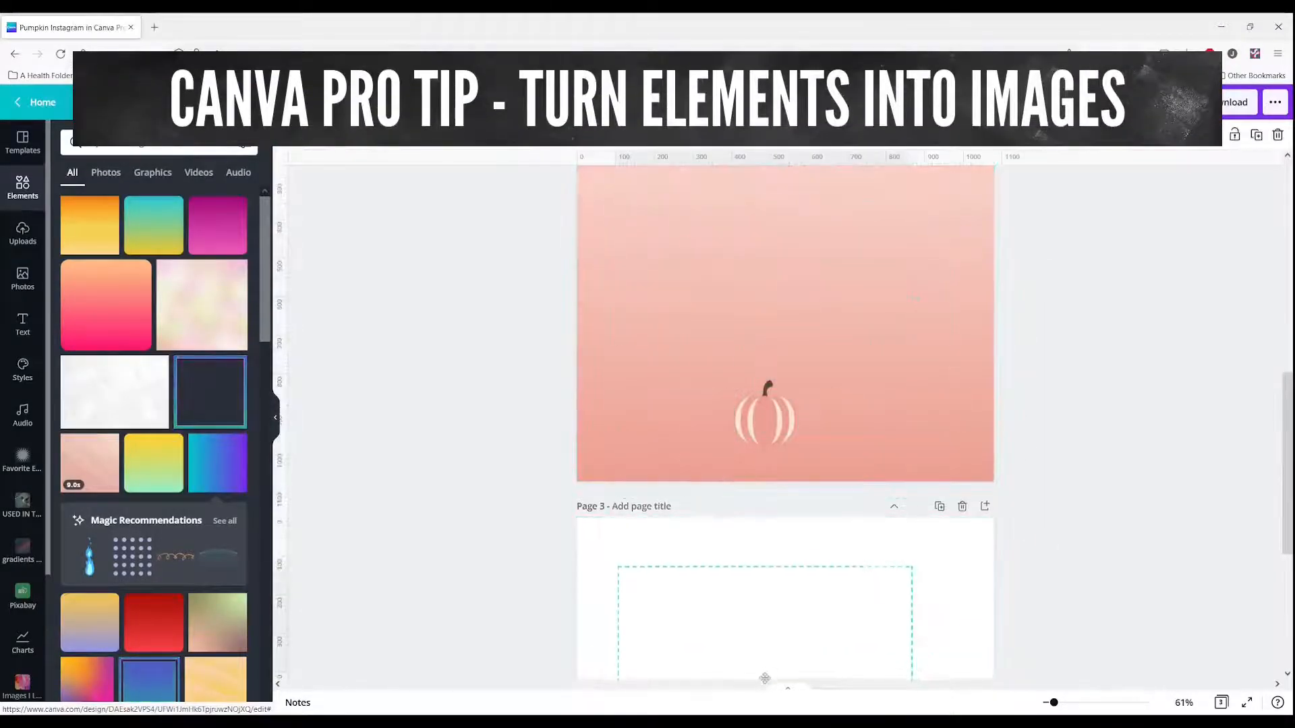
scroll(773, 654, "down", 3)
left_click_drag(761, 523, 781, 551)
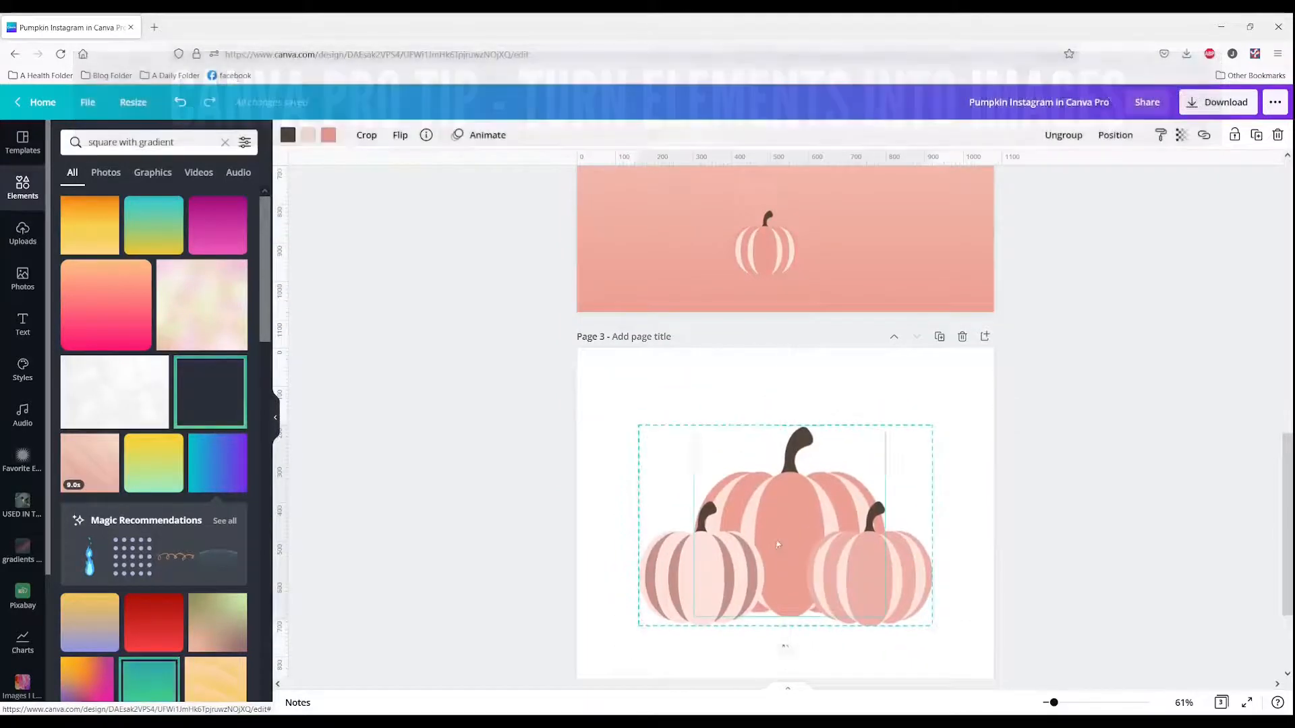
- Enlarge the pumpkin group on page 3 and align it to the page's center and middle
scroll(781, 551, "down", 3)
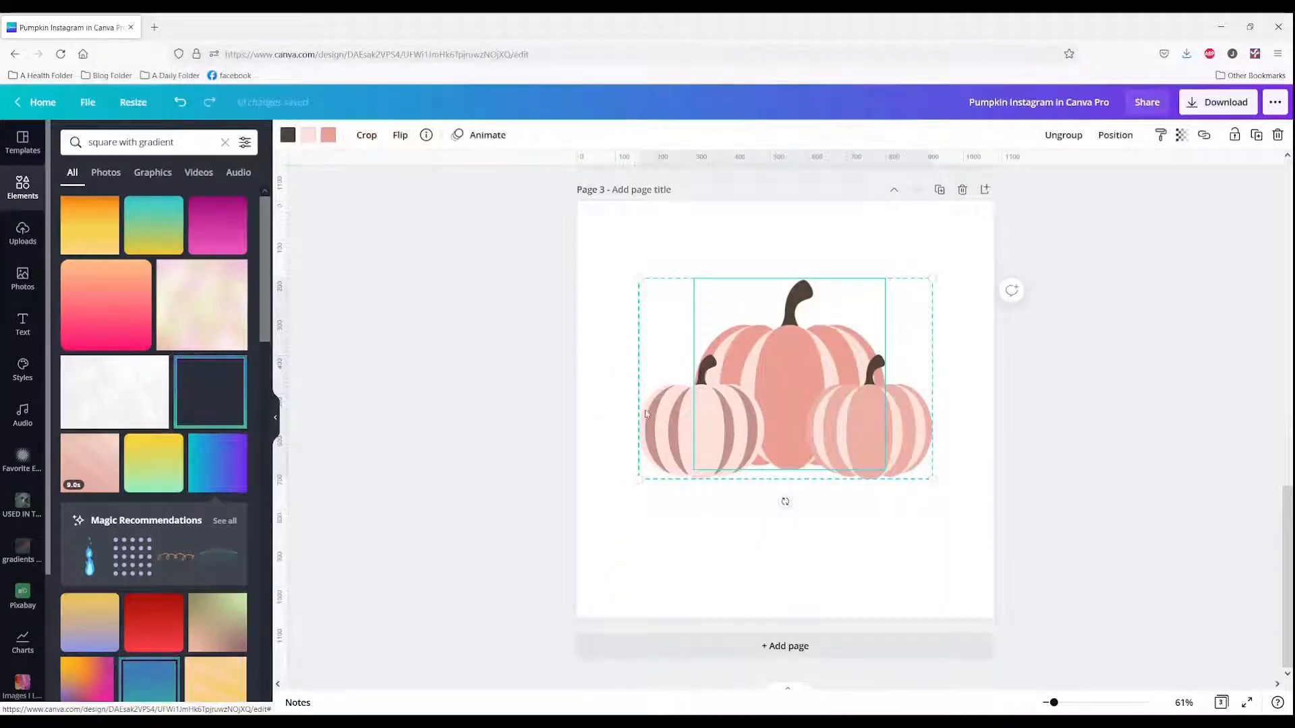
left_click_drag(639, 485, 603, 504)
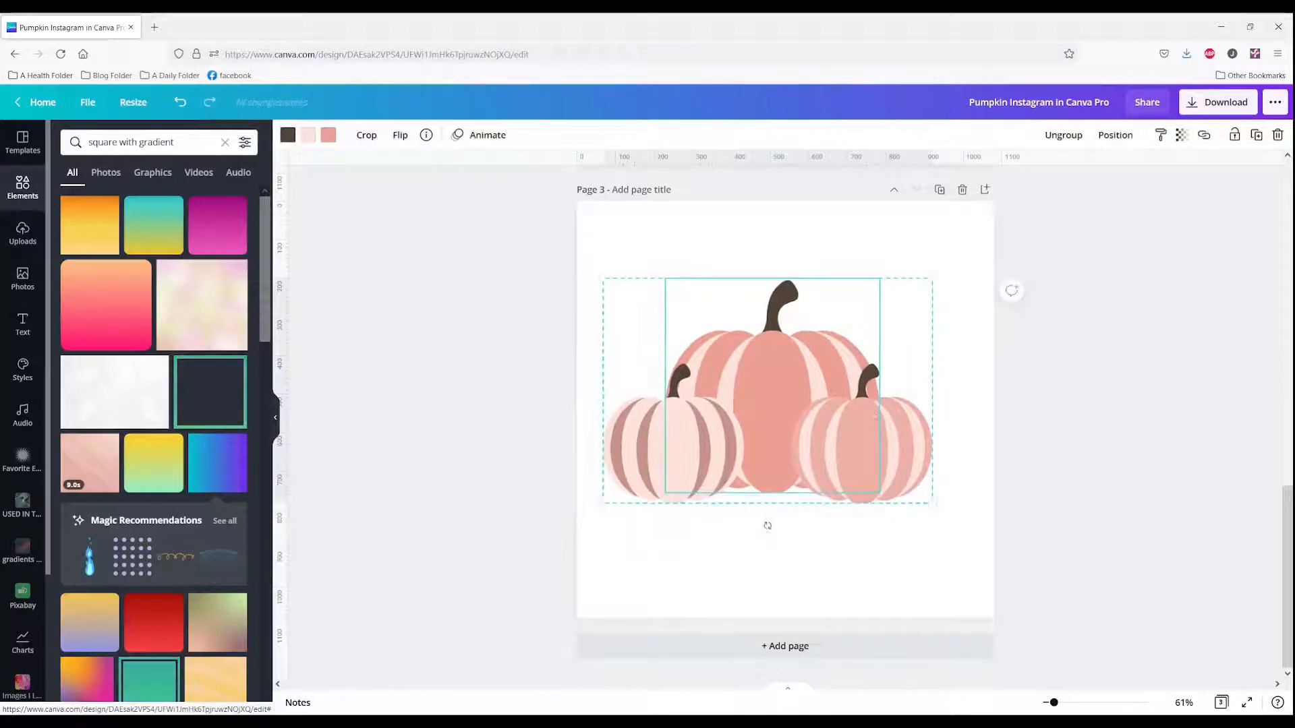
left_click(1115, 135)
left_click(1066, 251)
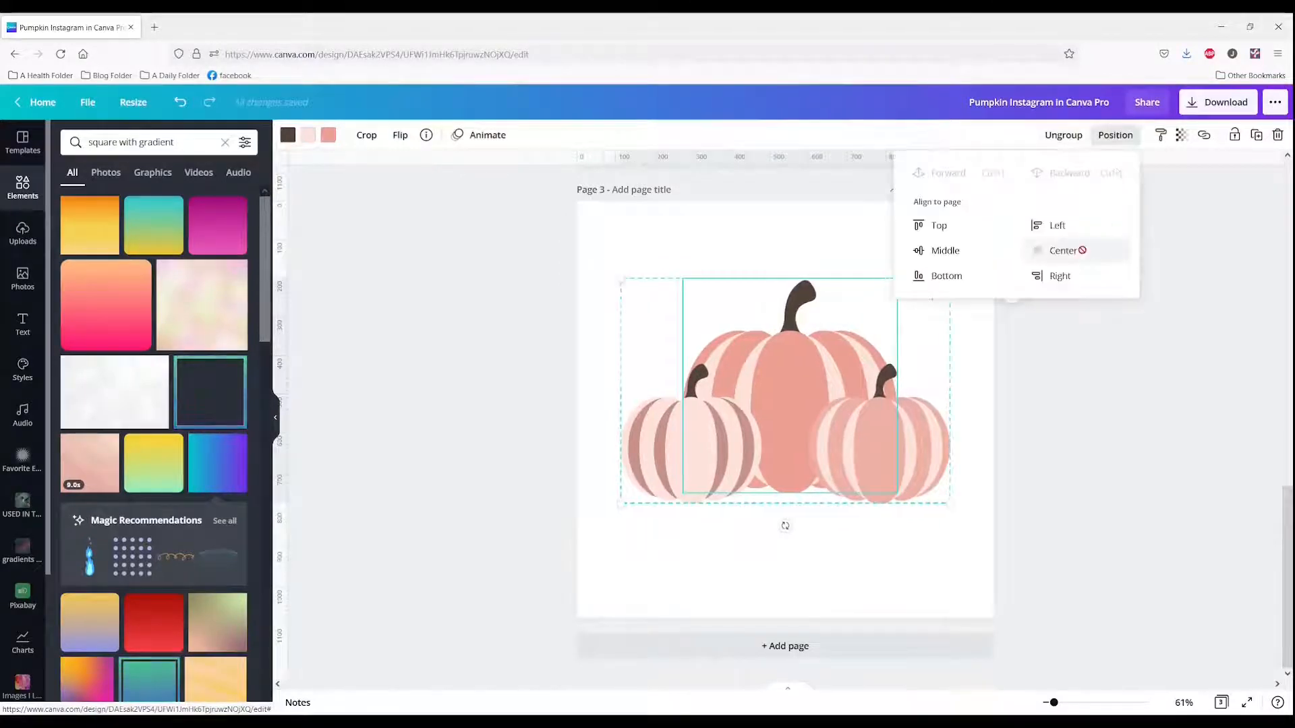
left_click(967, 257)
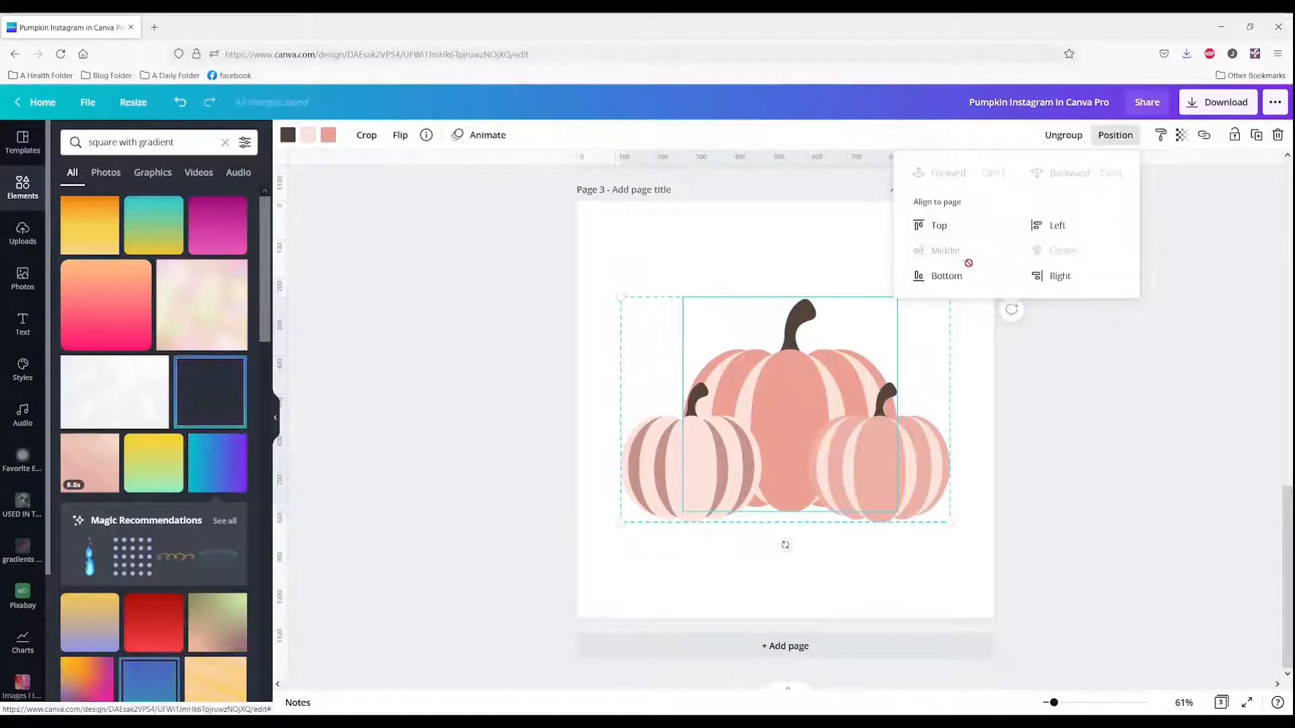
left_click(1095, 394)
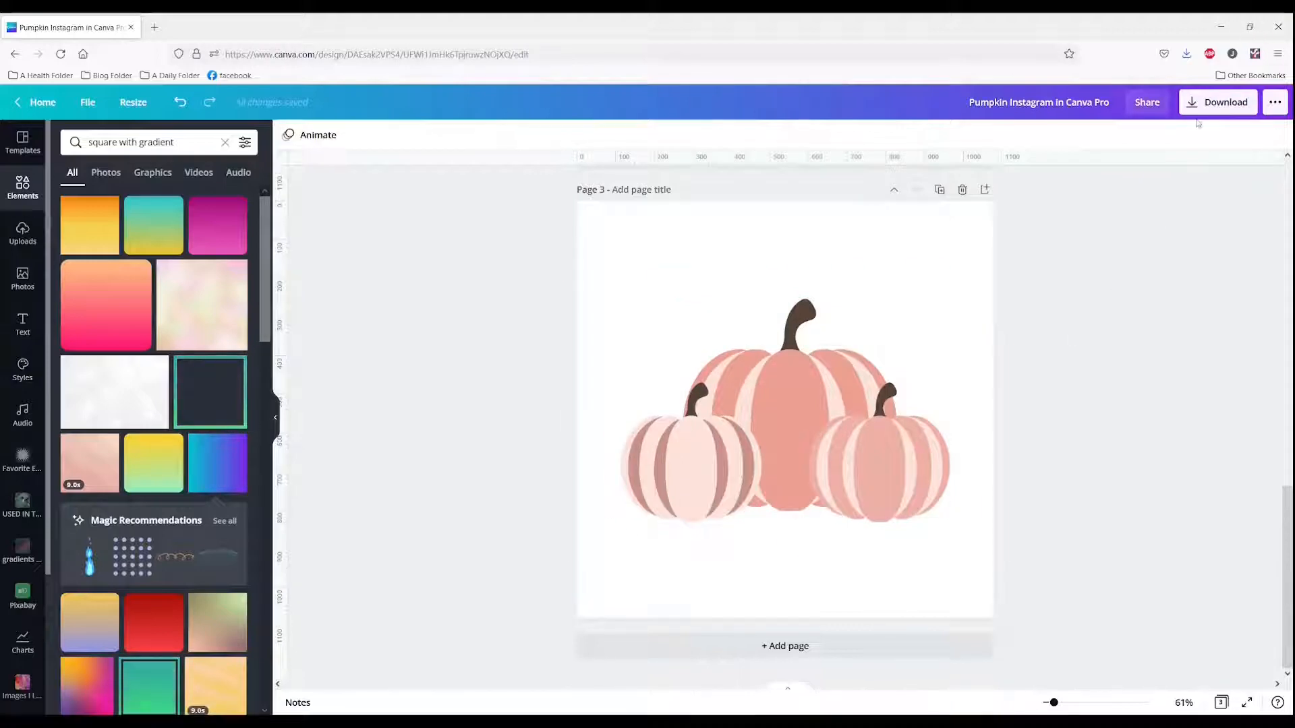
- Download only page 3 as a PNG with a transparent background, and return to editing the design
left_click(1221, 102)
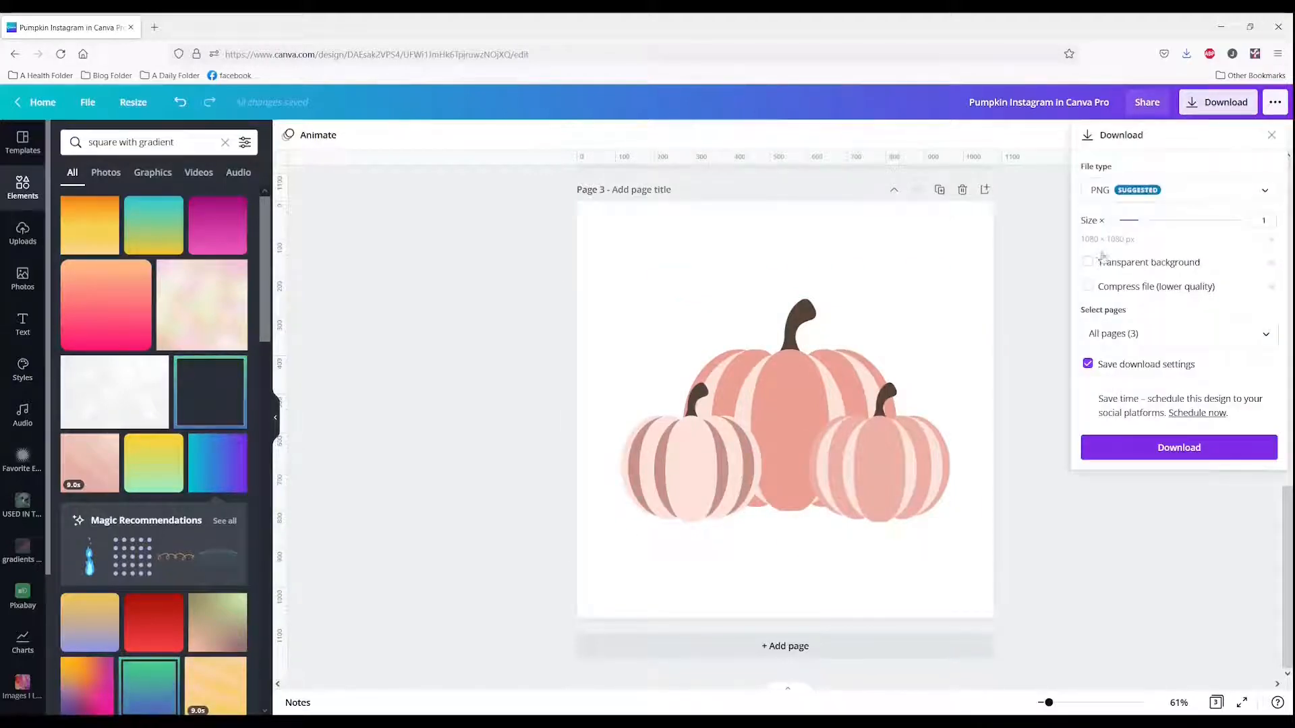
left_click(1265, 337)
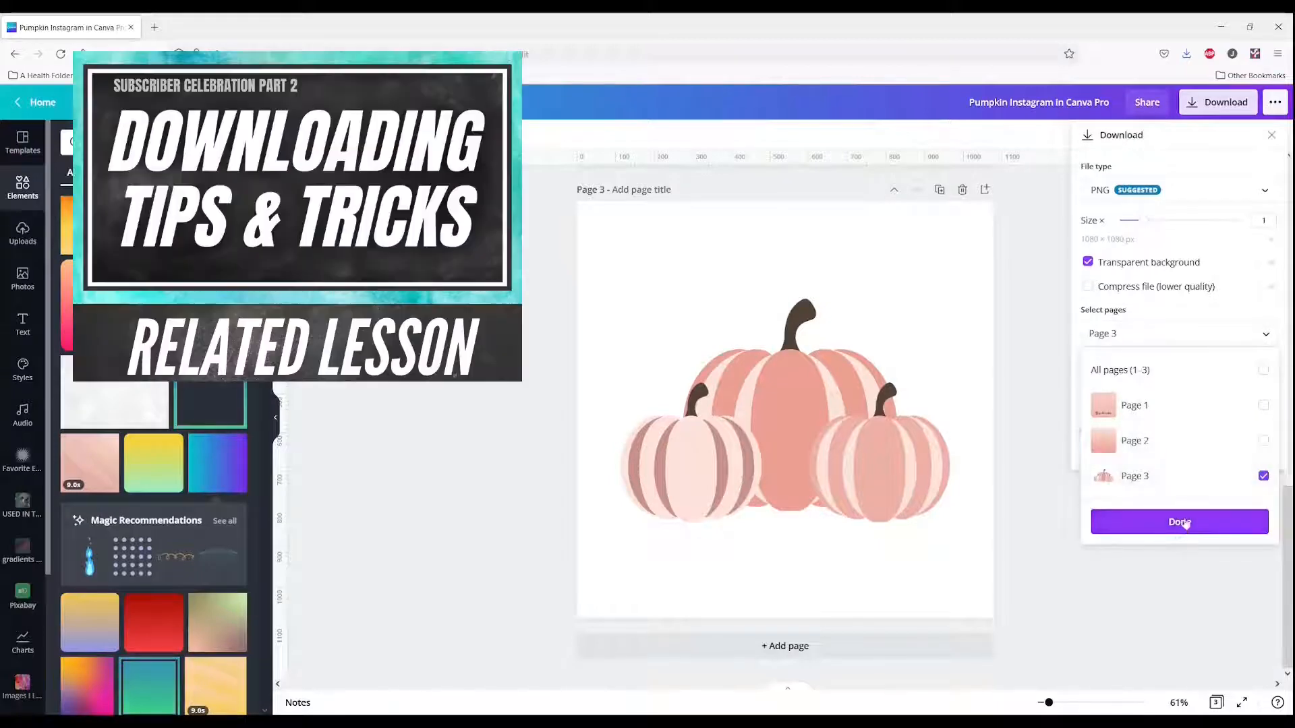
left_click(1189, 518)
left_click(1180, 449)
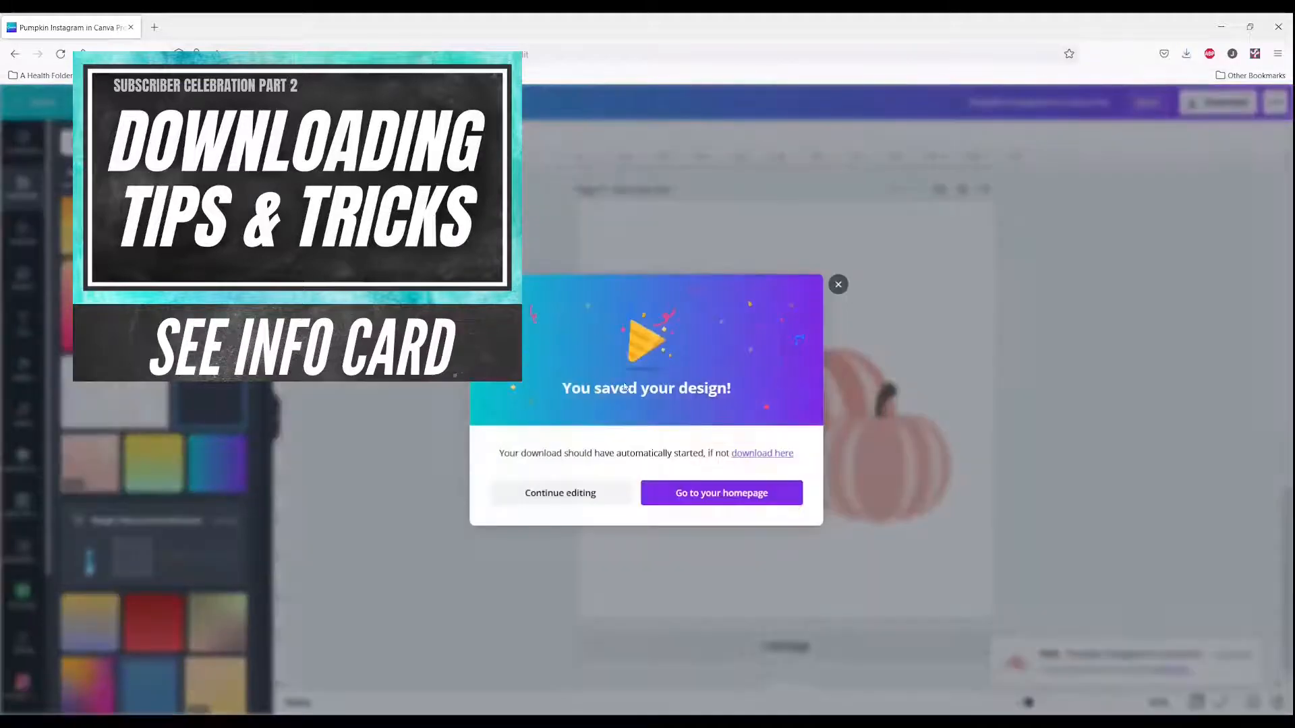
left_click(565, 494)
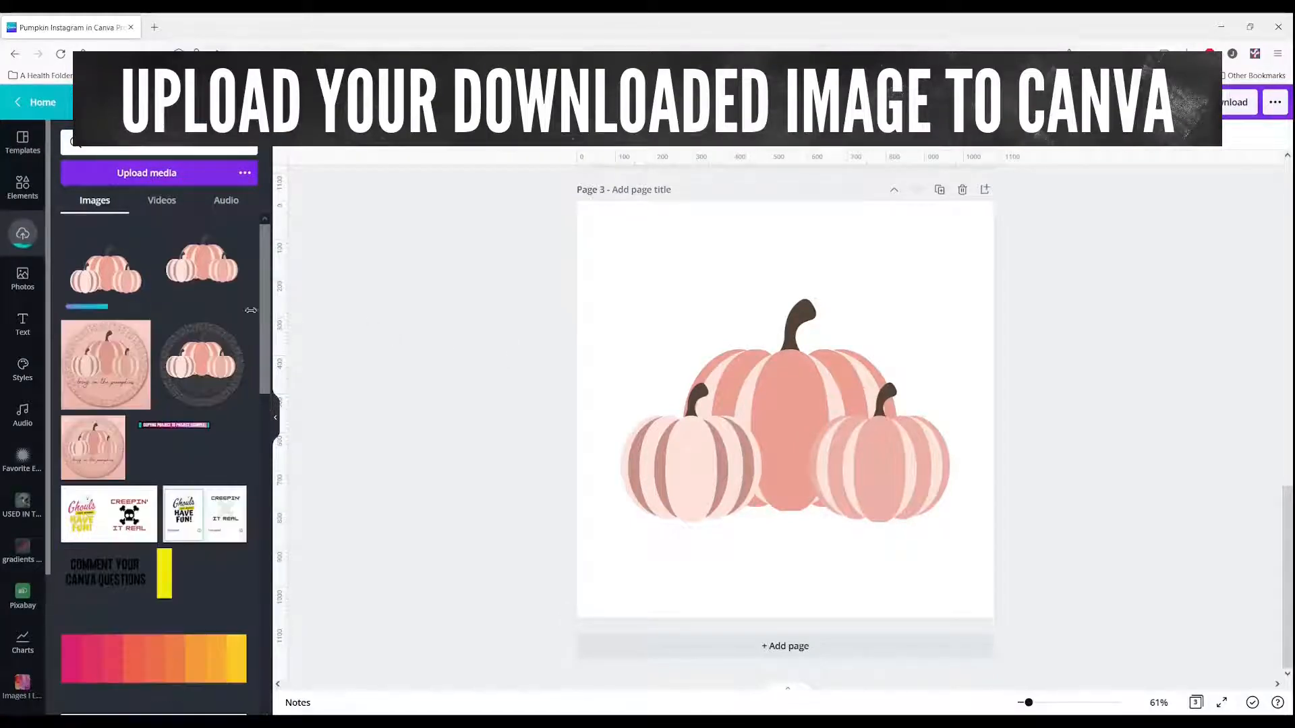
- Place the newly uploaded transparent pumpkin image on page 3 and shift it toward the page's upper-left corner
left_click(103, 273)
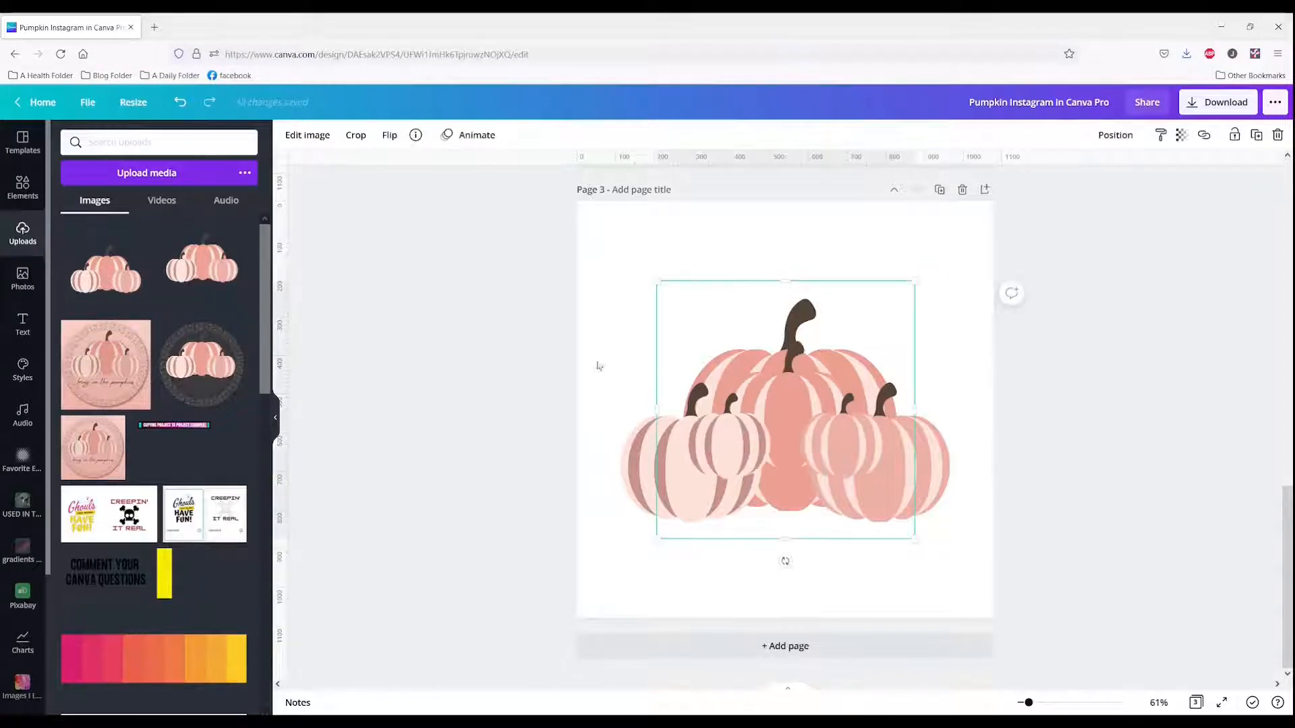
left_click_drag(811, 428, 698, 316)
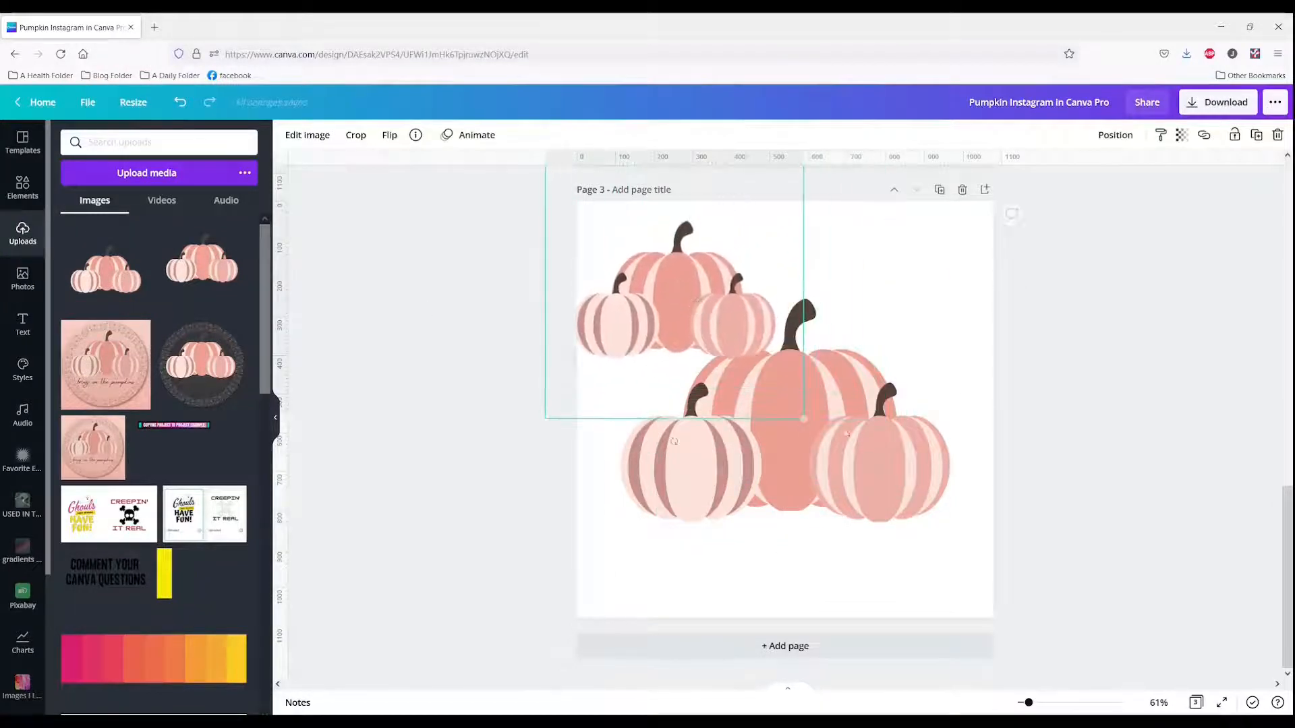
left_click(801, 430)
left_click(587, 192)
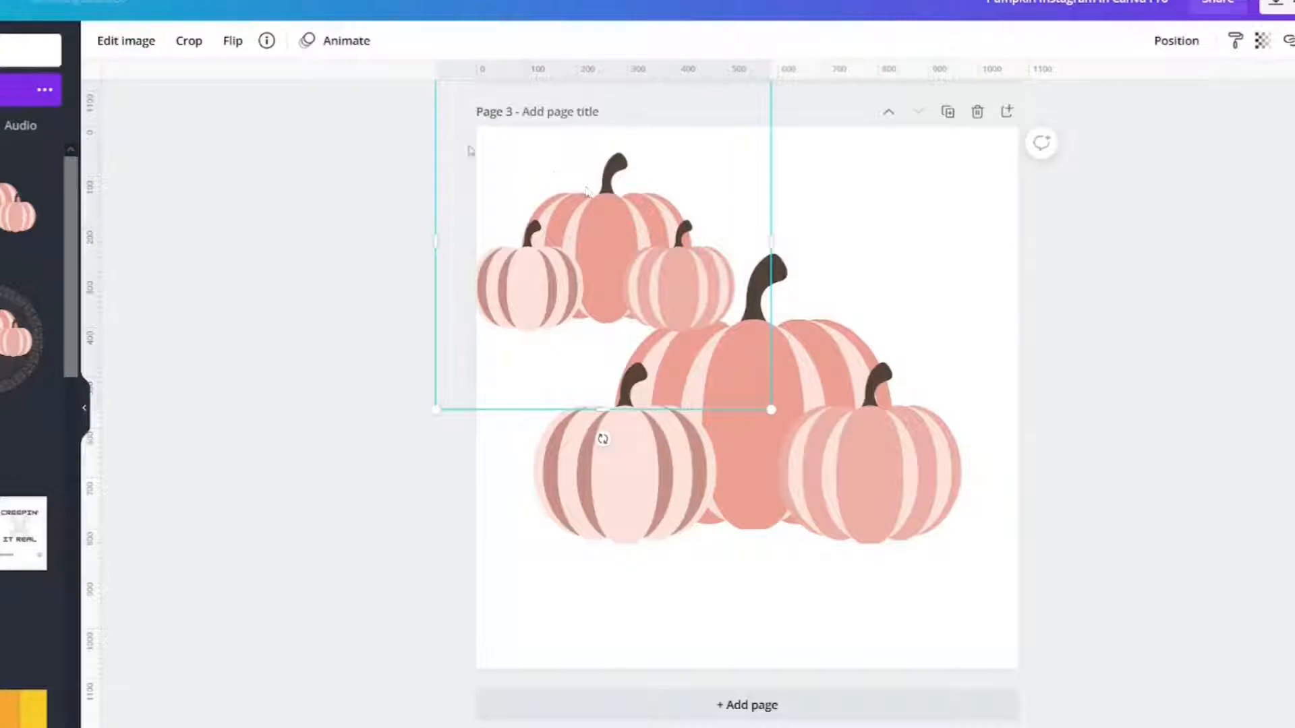
- Take the original pumpkin group off page 3, and move the uploaded pumpkin image to page 2 above the small pumpkin
left_click(849, 447)
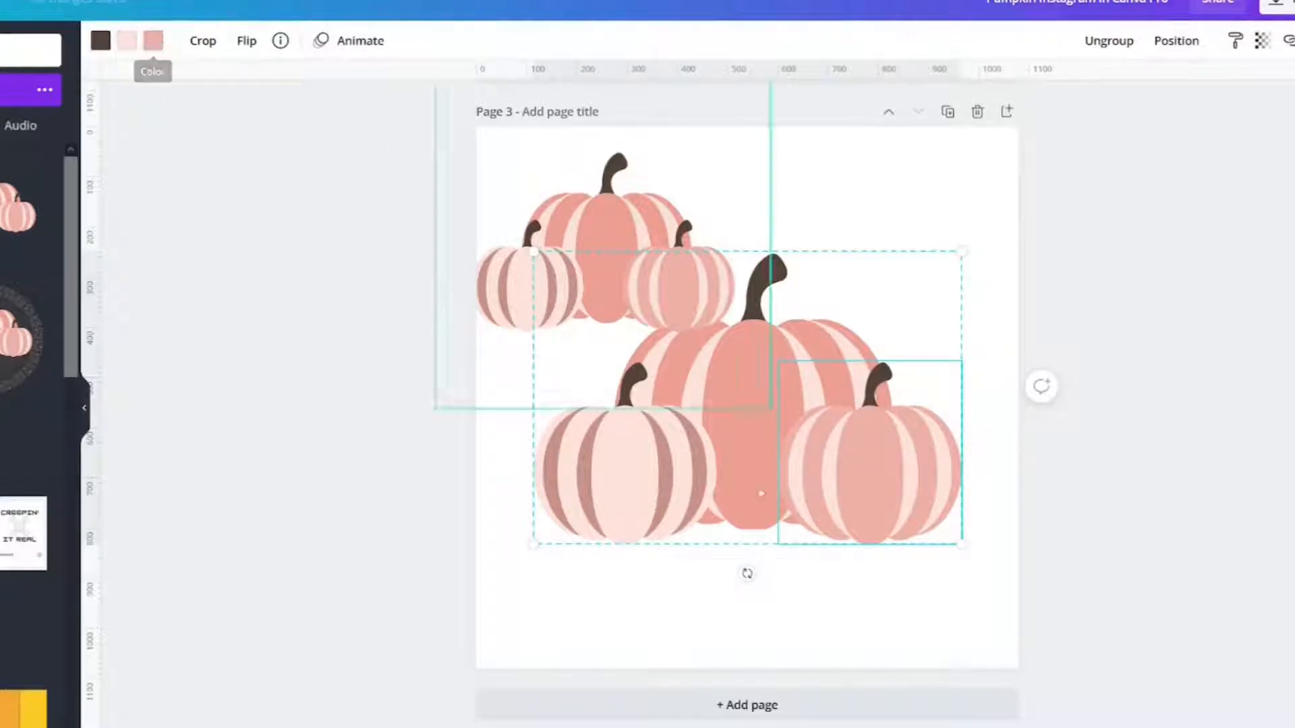
left_click_drag(888, 489, 301, 568)
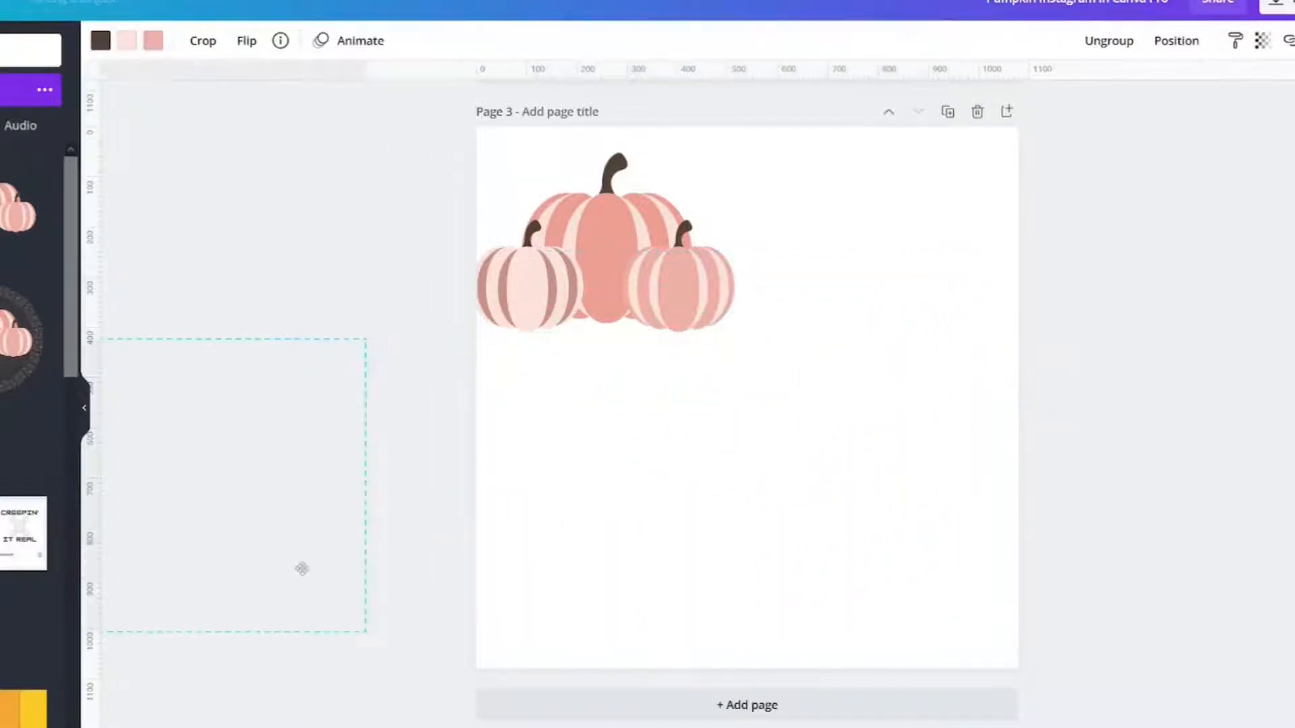
left_click_drag(688, 518, 783, 335)
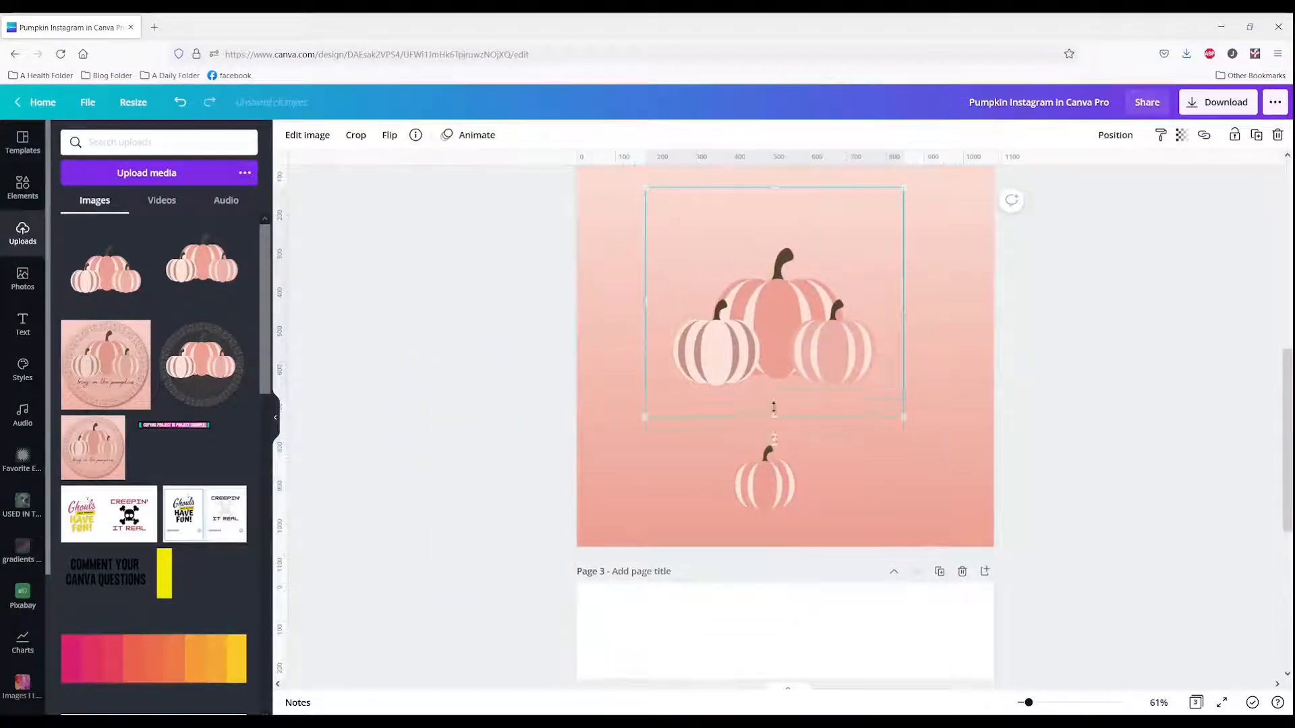
- Crop the empty margins on all four sides of page 2's pumpkin image, and enlarge the cropped image toward its upper left
left_click_drag(774, 408, 774, 397)
left_click_drag(786, 188, 784, 241)
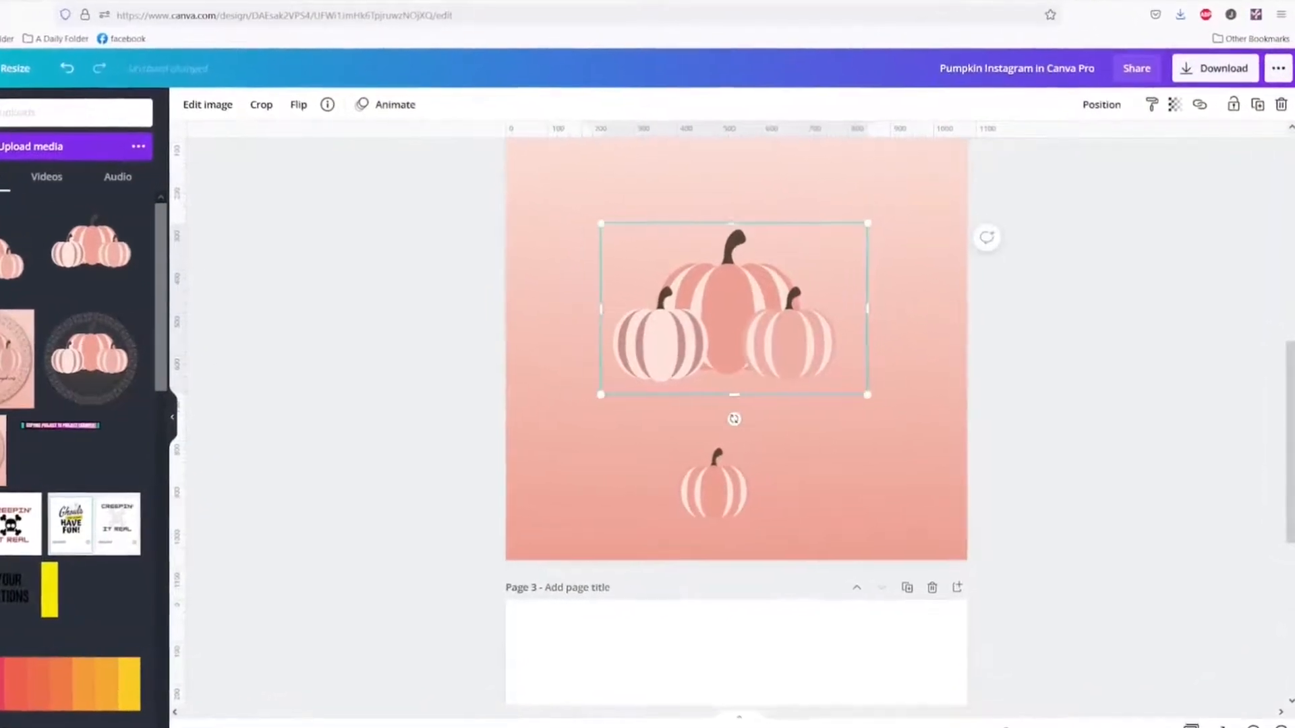
left_click_drag(600, 309, 607, 312)
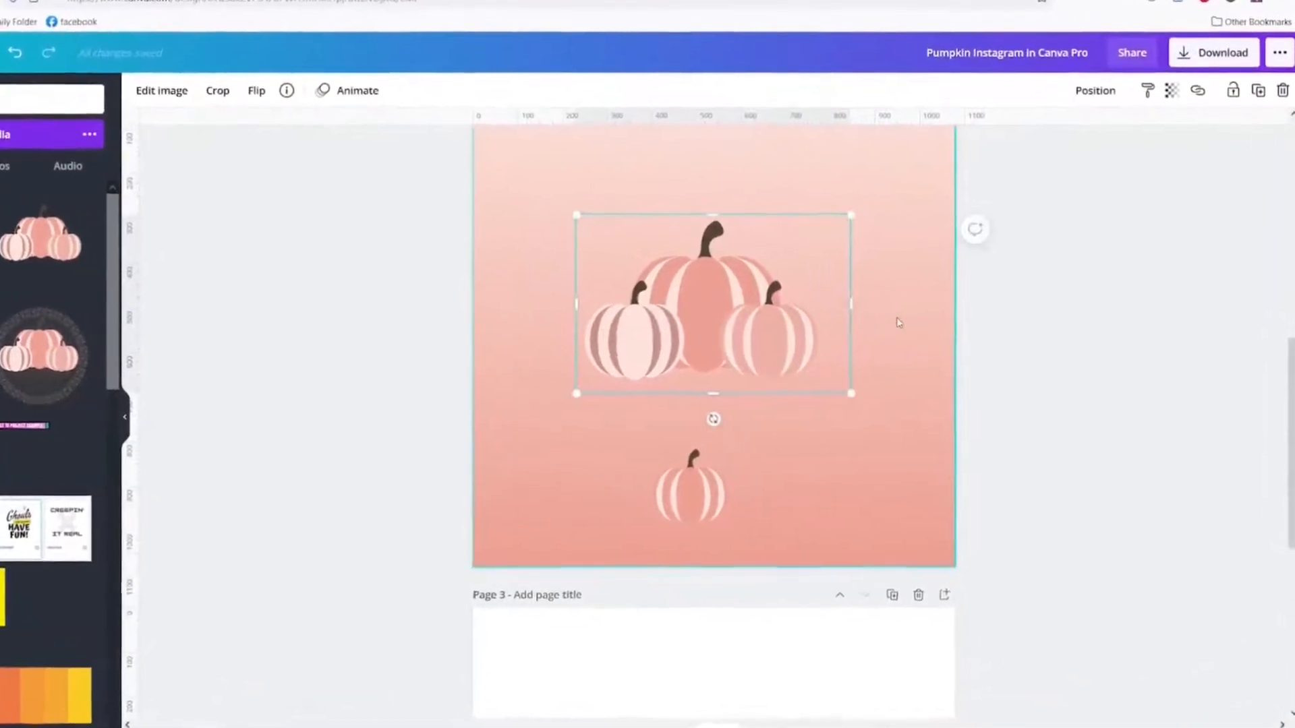
left_click_drag(868, 309, 852, 313)
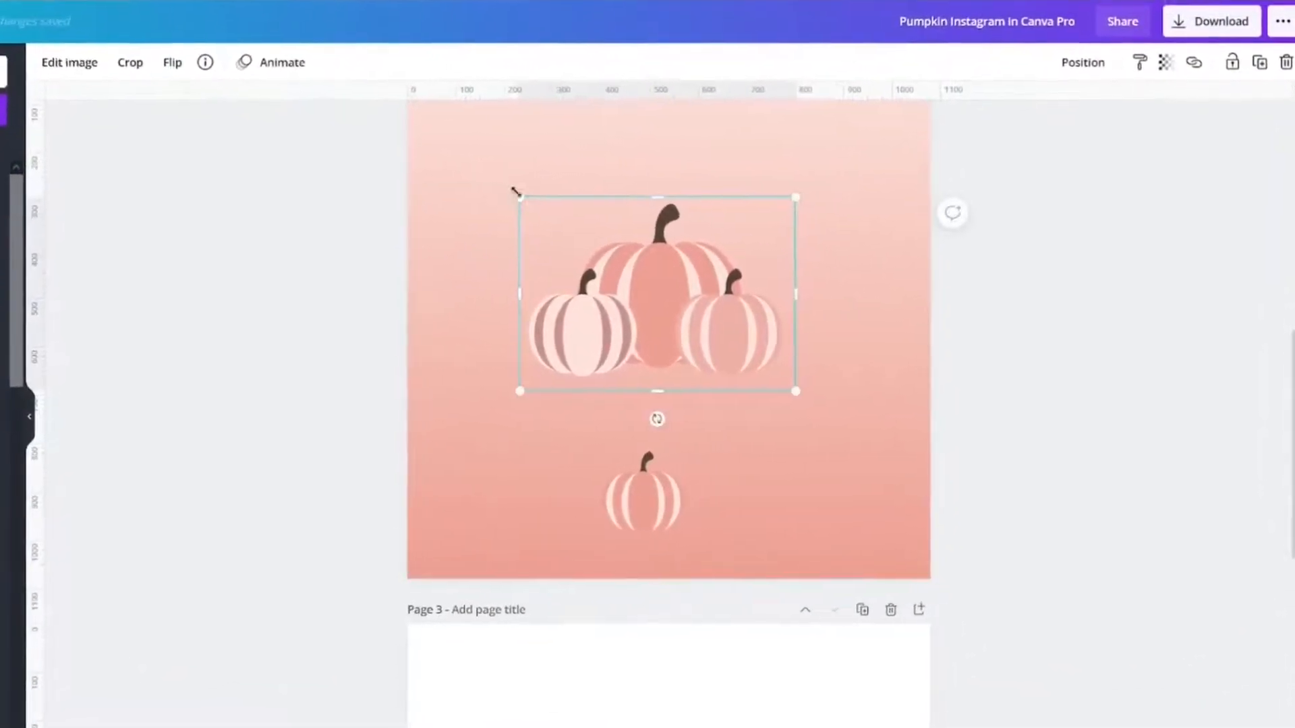
left_click_drag(547, 205, 414, 133)
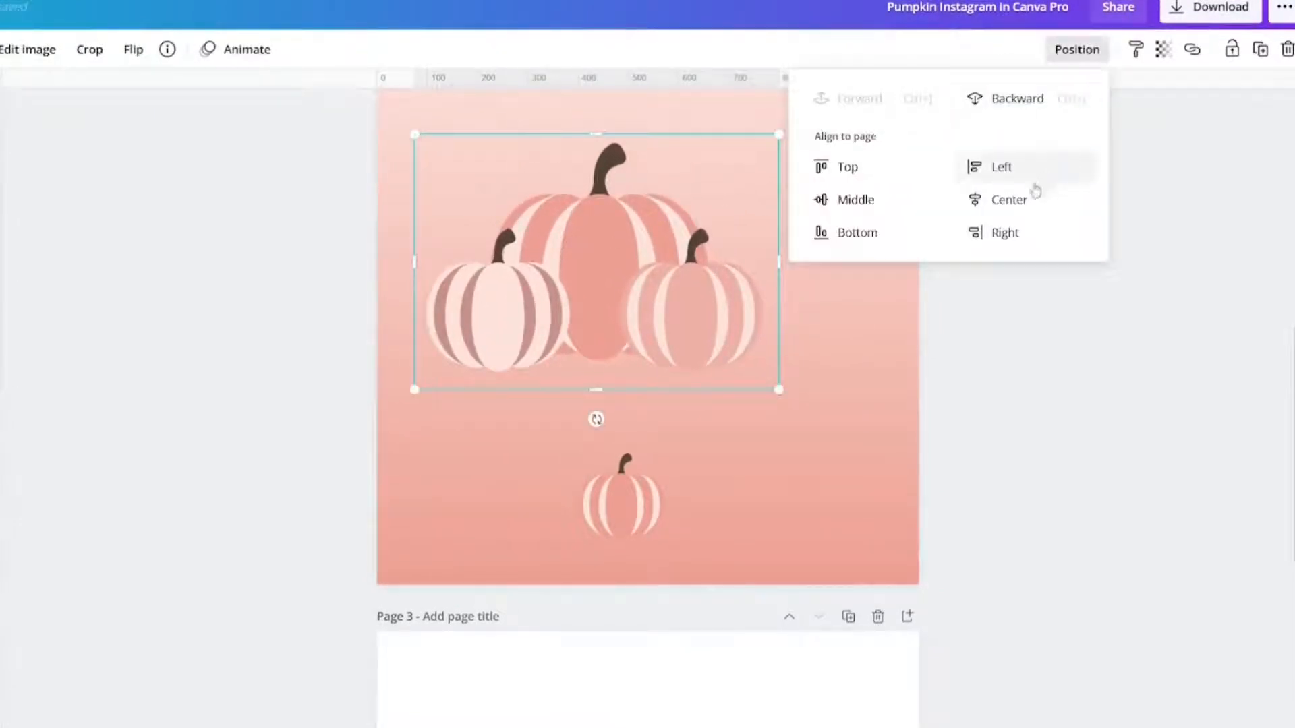
- Align the pumpkin trio image to the center and middle of page 2
left_click(1024, 196)
left_click(869, 201)
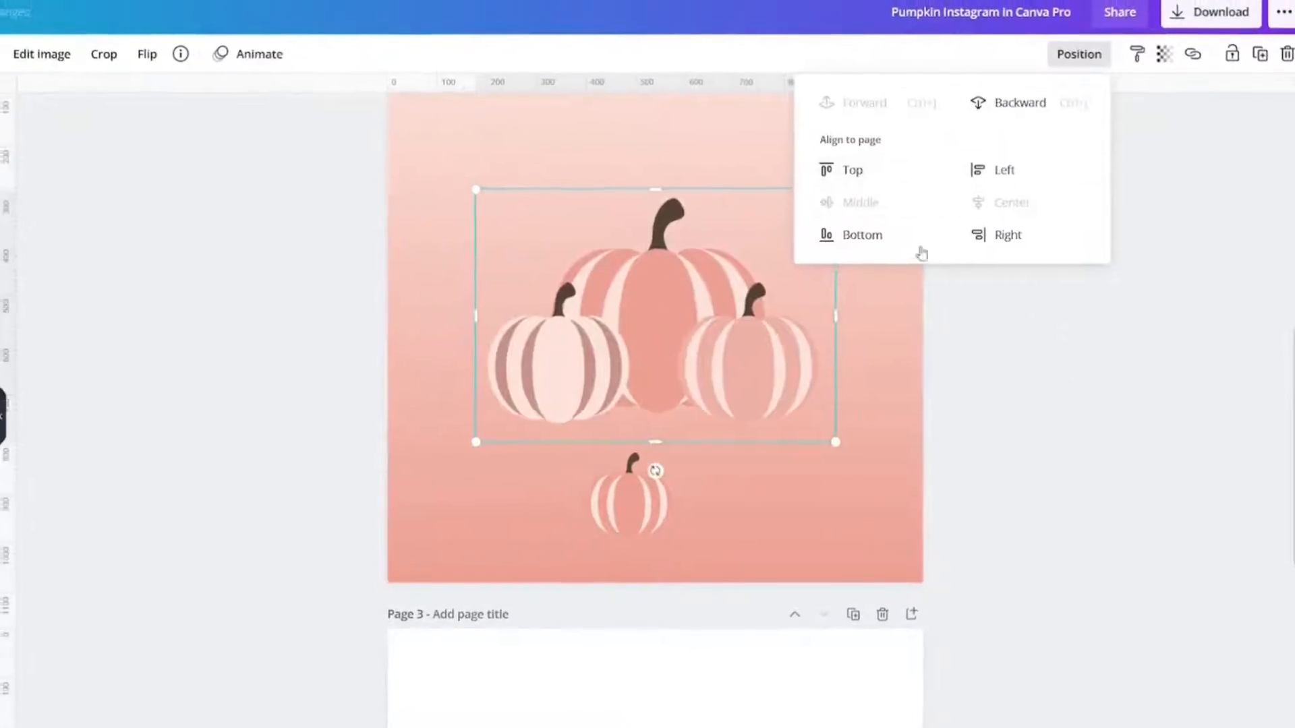
- Add a Drop shadow effect to the pumpkin trio image on page 2
scroll(1127, 358, "up", 3)
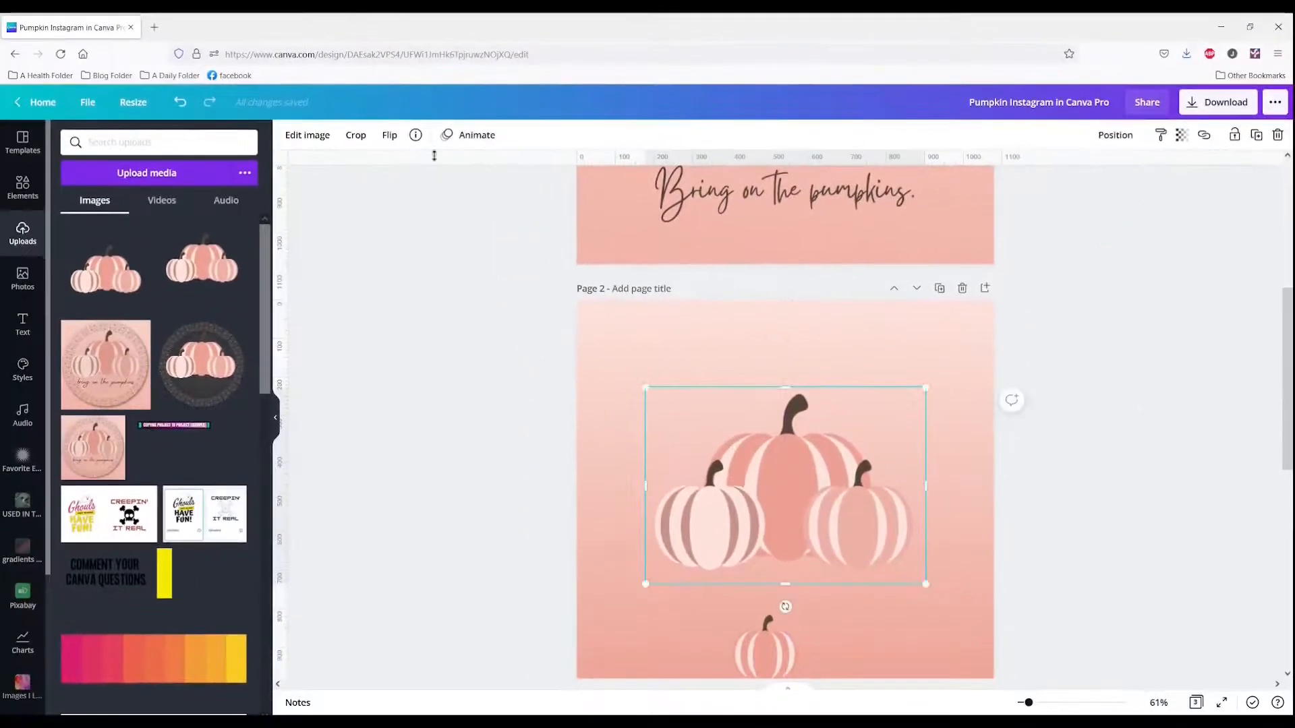
left_click(308, 135)
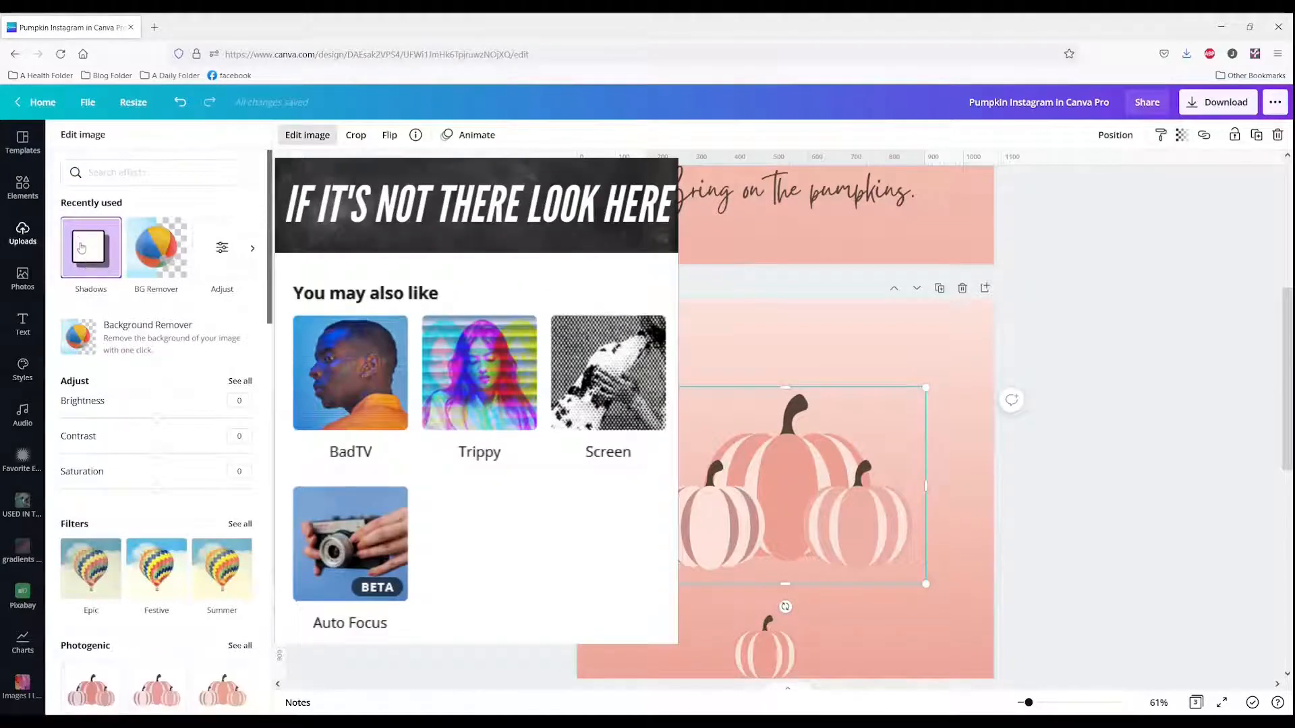
left_click(81, 248)
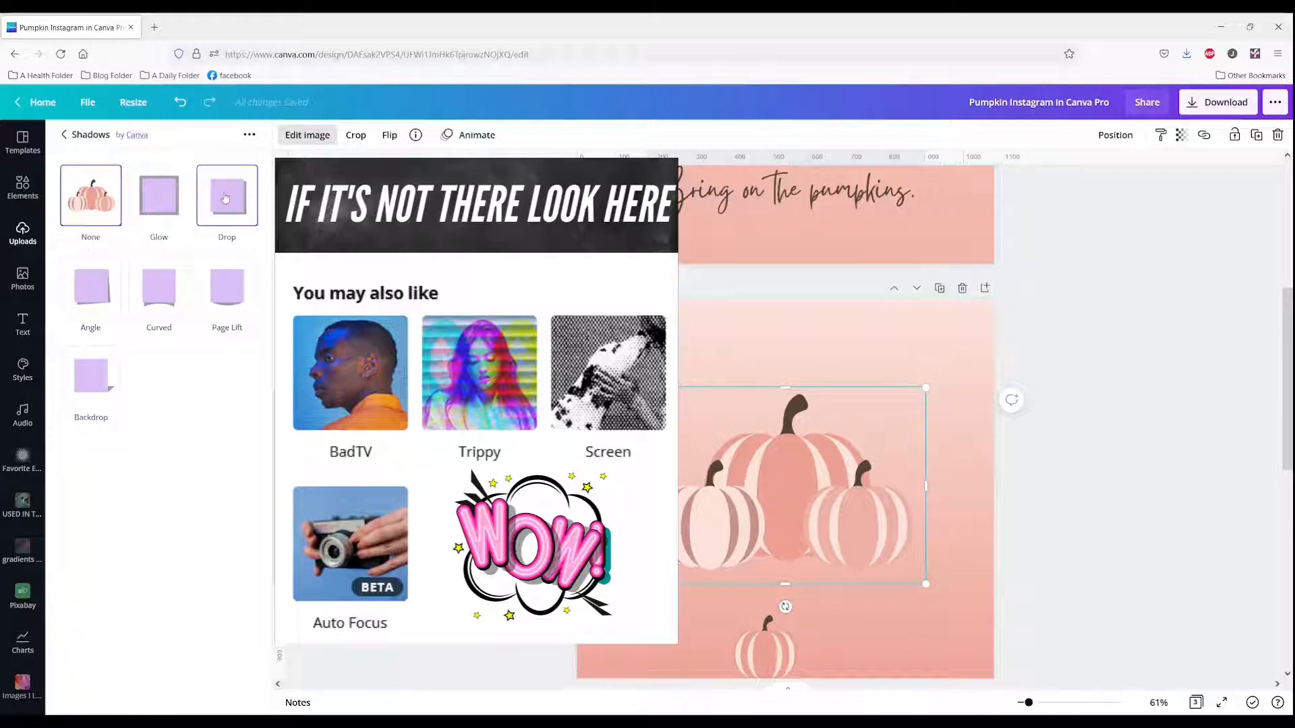
left_click(227, 196)
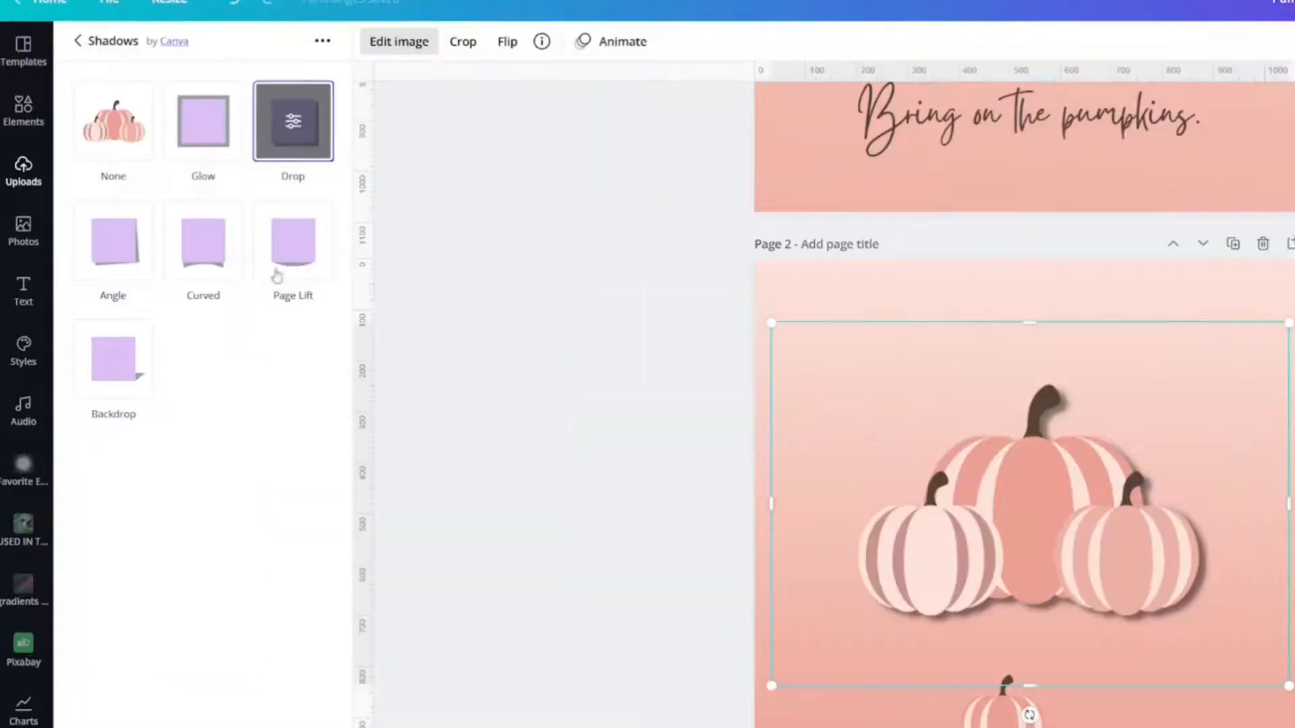
- Try the Page Lift, Curved, Angle and Backdrop shadows on the pumpkin trio, and return to the Drop shadow
left_click(278, 238)
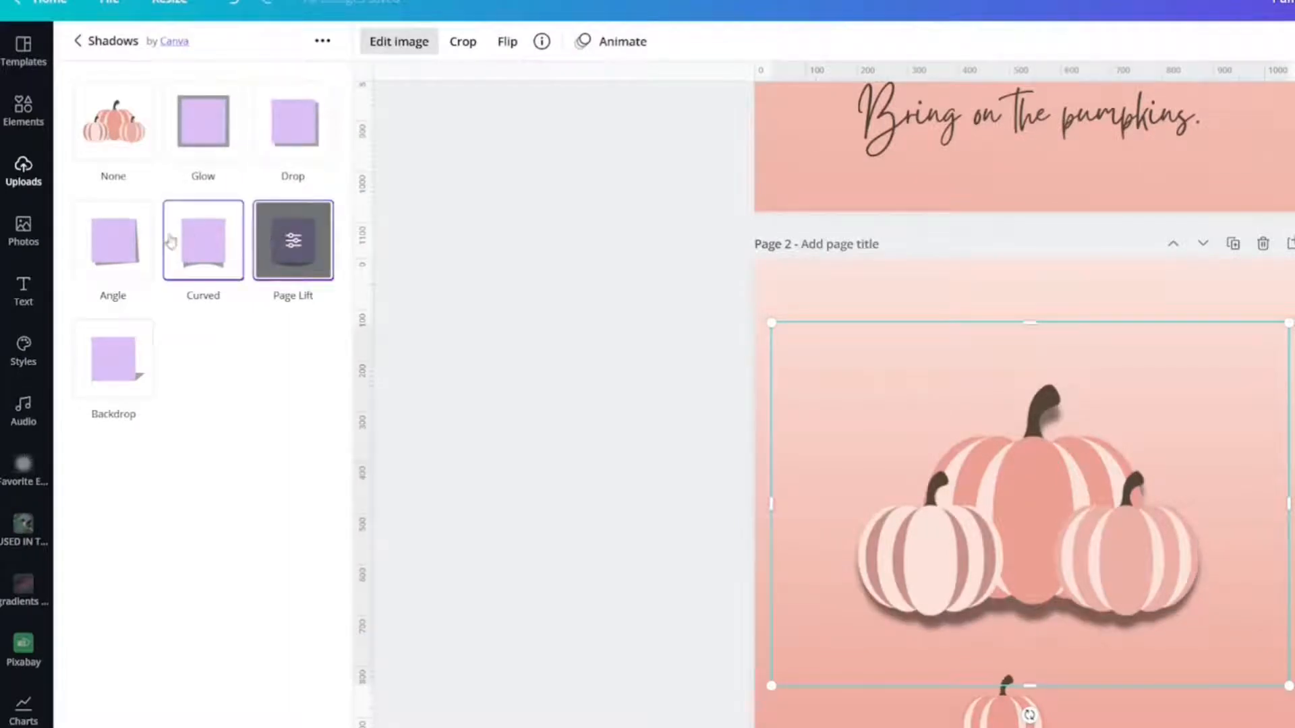
left_click(194, 246)
left_click(96, 251)
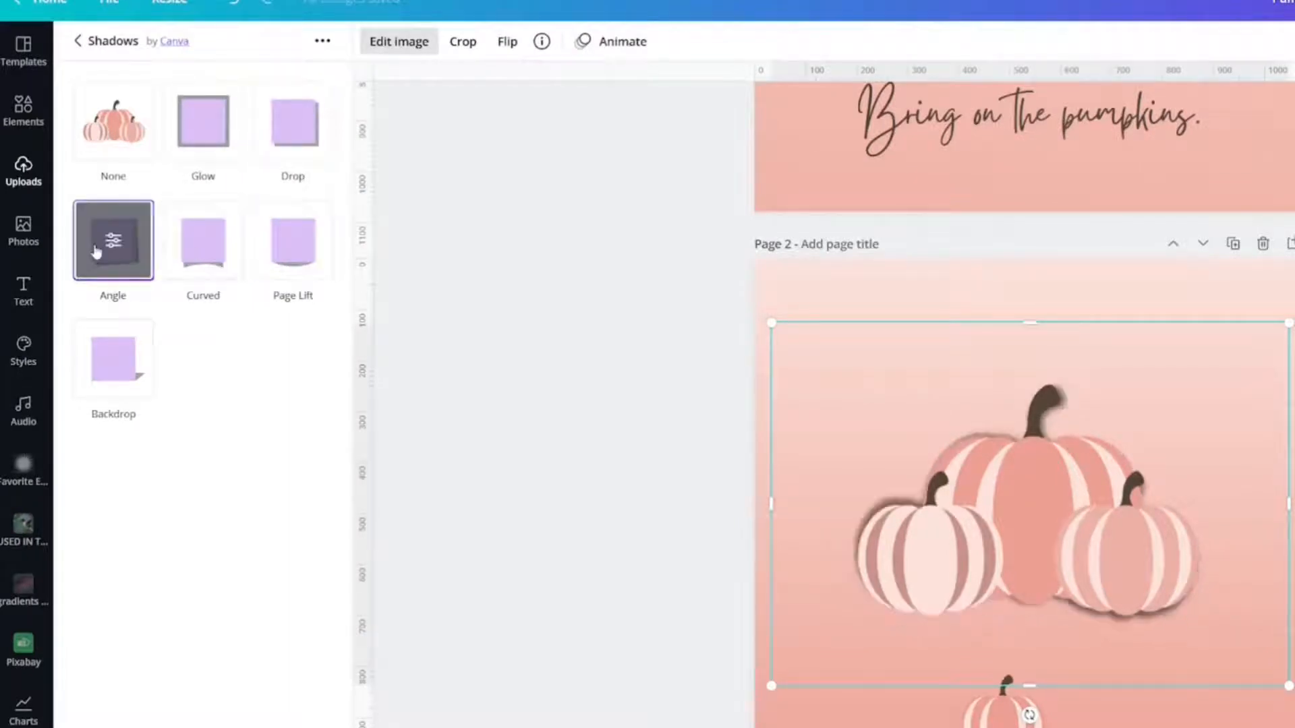
left_click(114, 362)
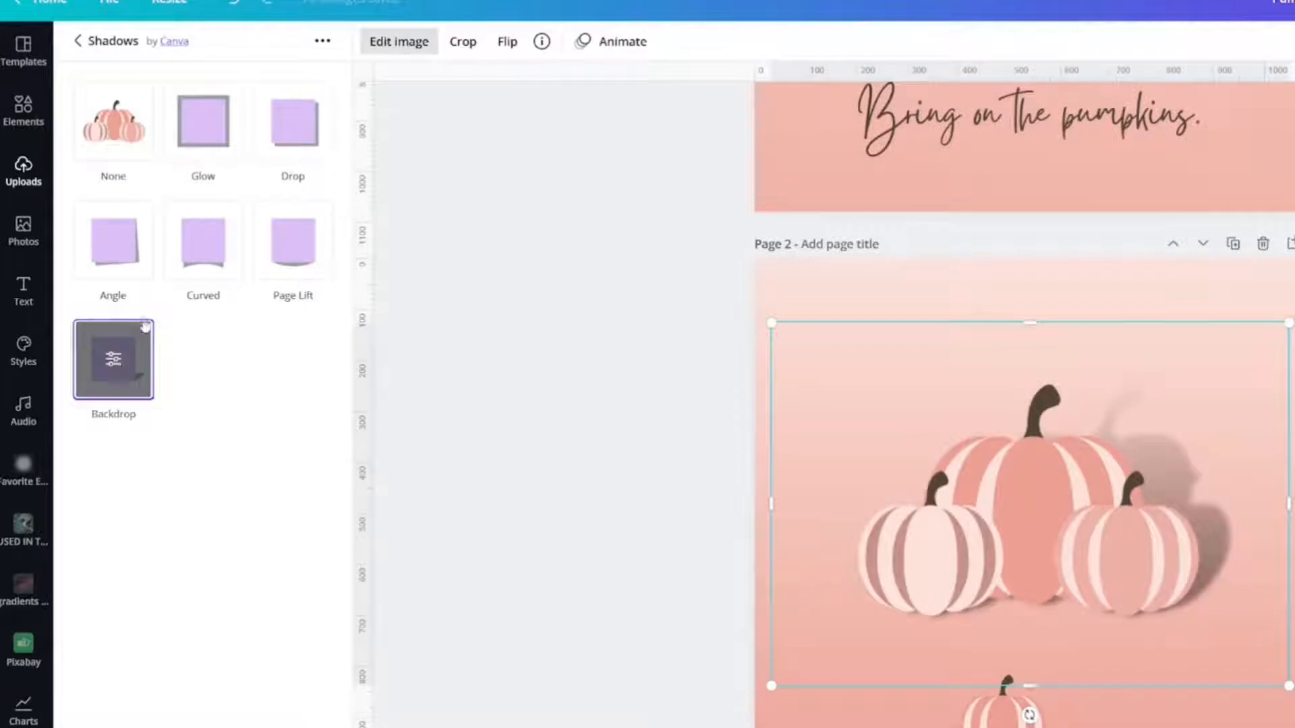
left_click(296, 120)
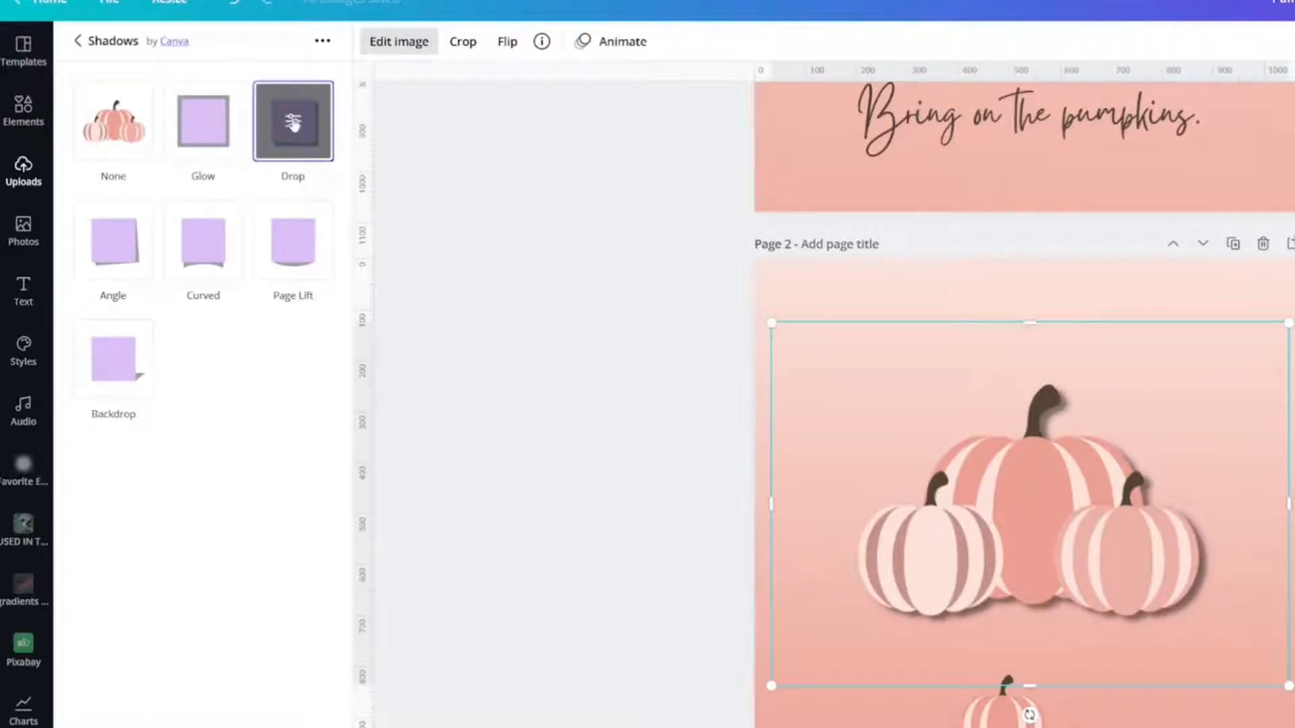
- Set the trio's drop shadow direction to Right, with offset 3, angle 2, transparency 33 and blur 8
left_click(293, 123)
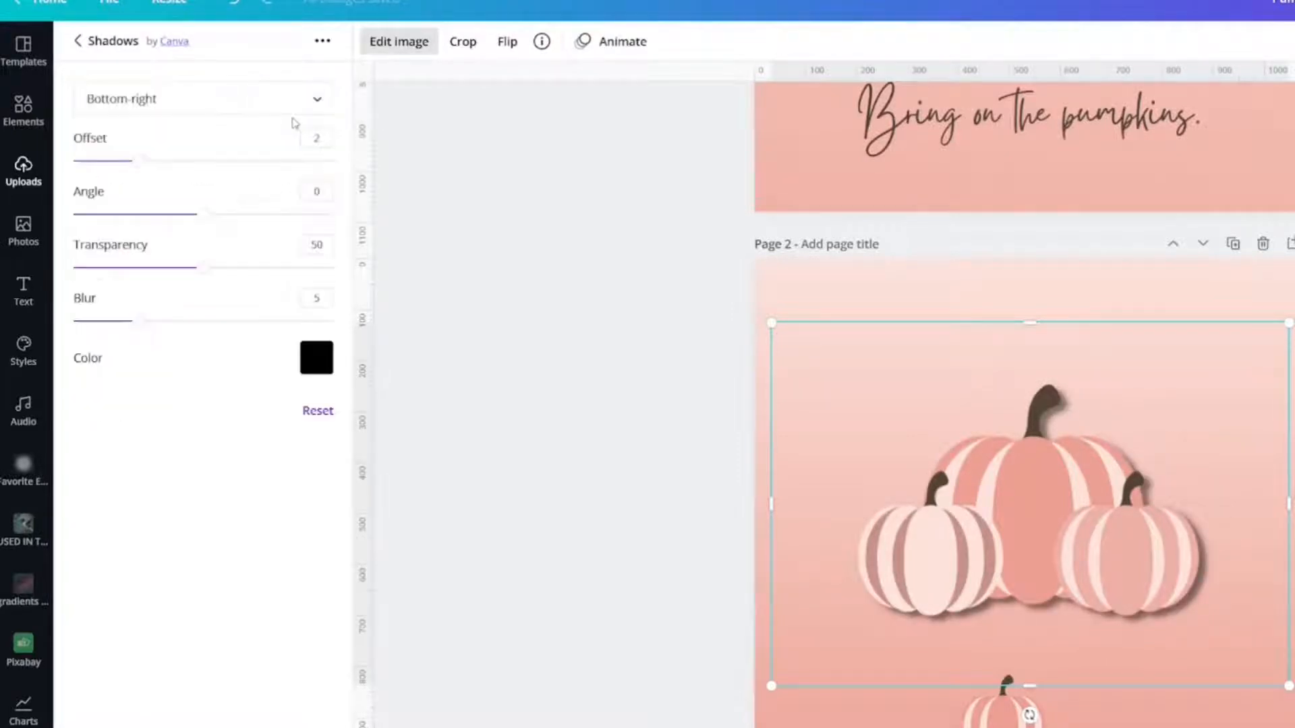
left_click(252, 105)
left_click(95, 91)
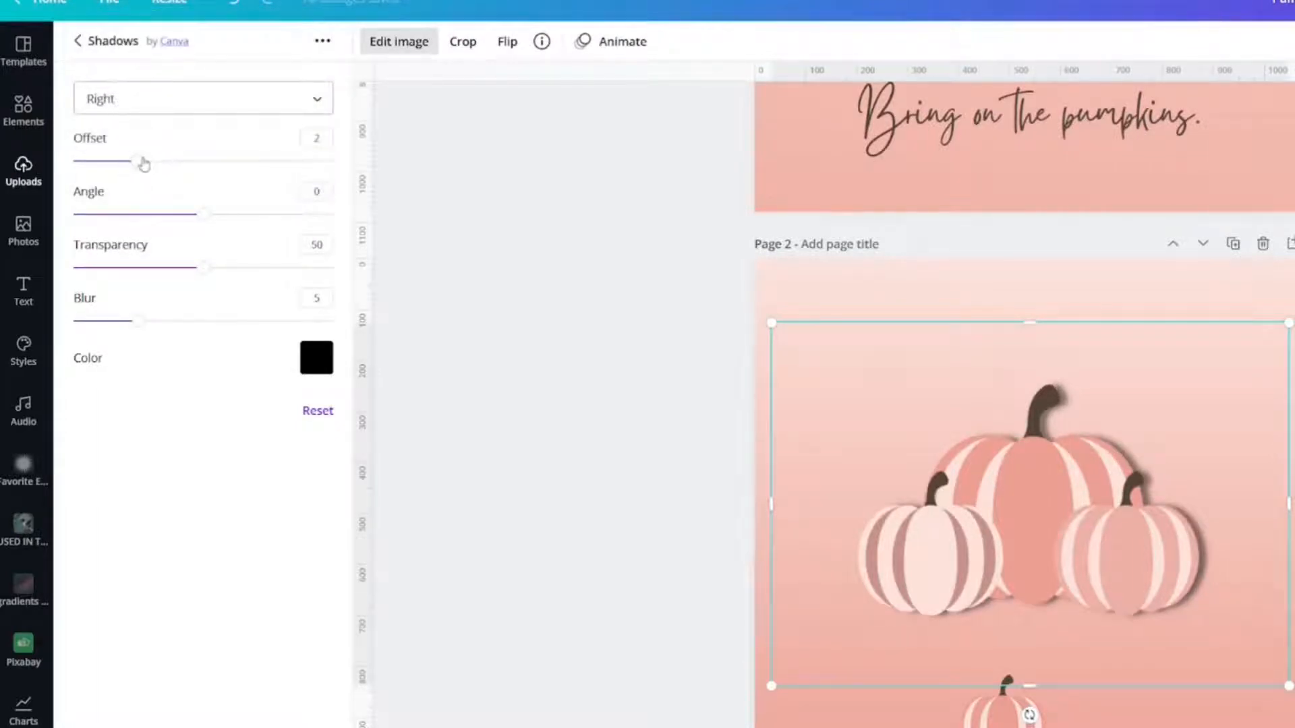
left_click_drag(140, 162, 170, 162)
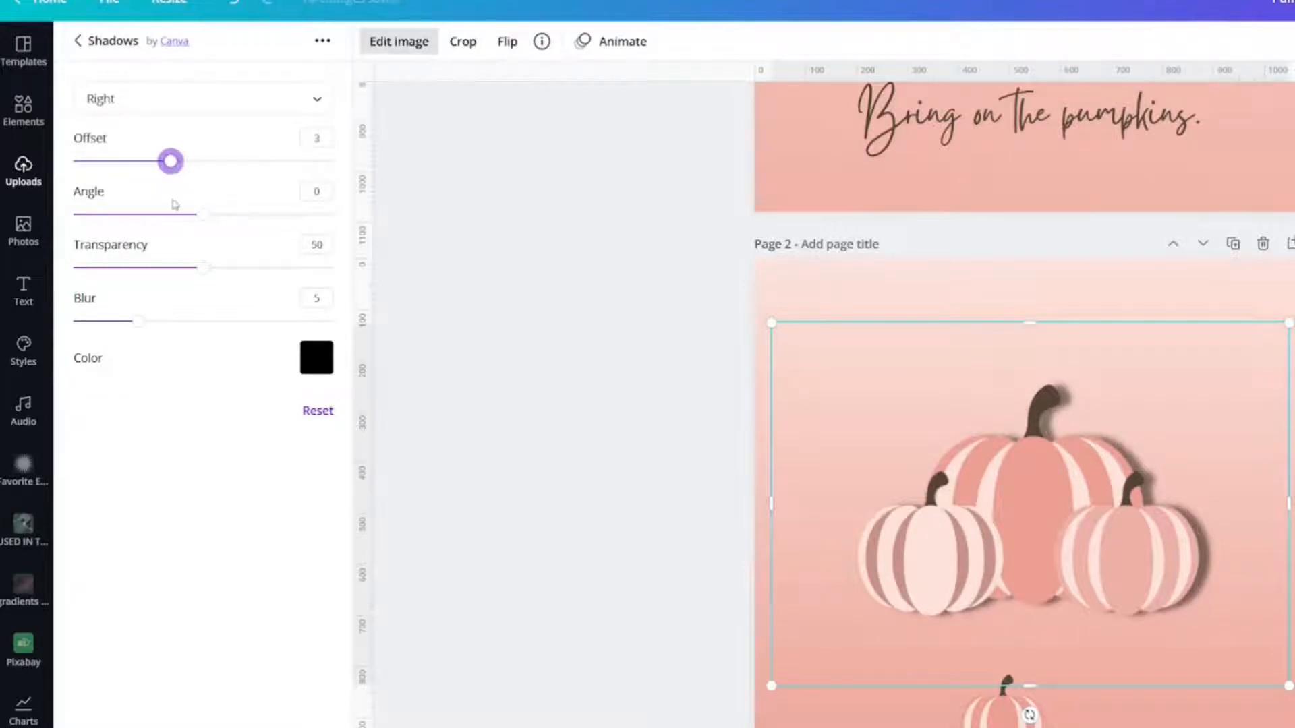
left_click_drag(205, 218, 254, 216)
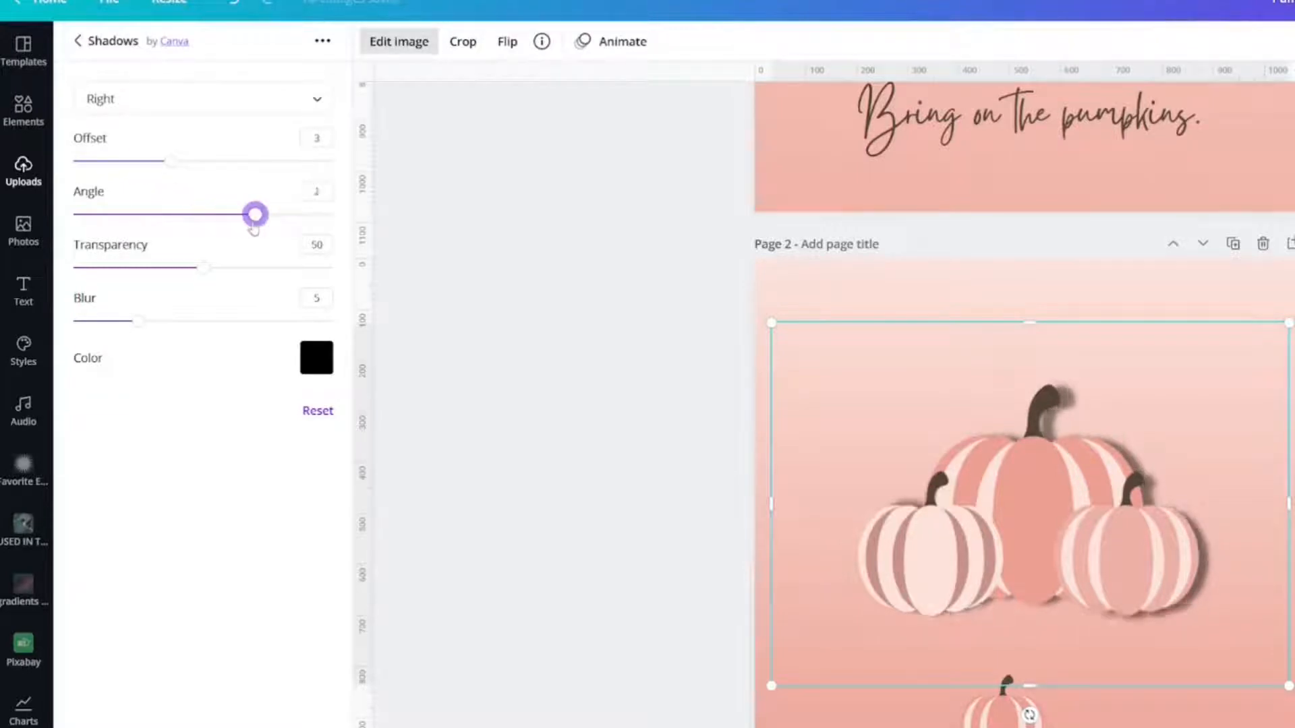
left_click_drag(199, 269, 162, 279)
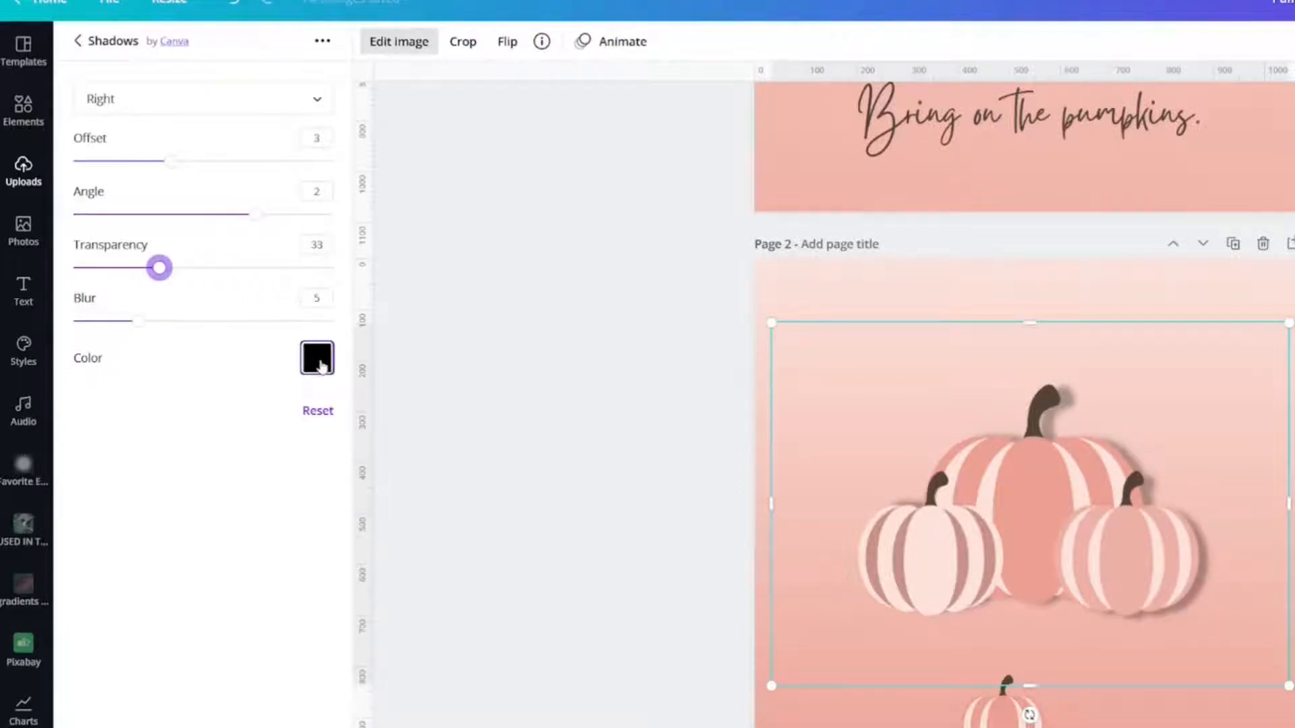
left_click_drag(162, 321, 173, 320)
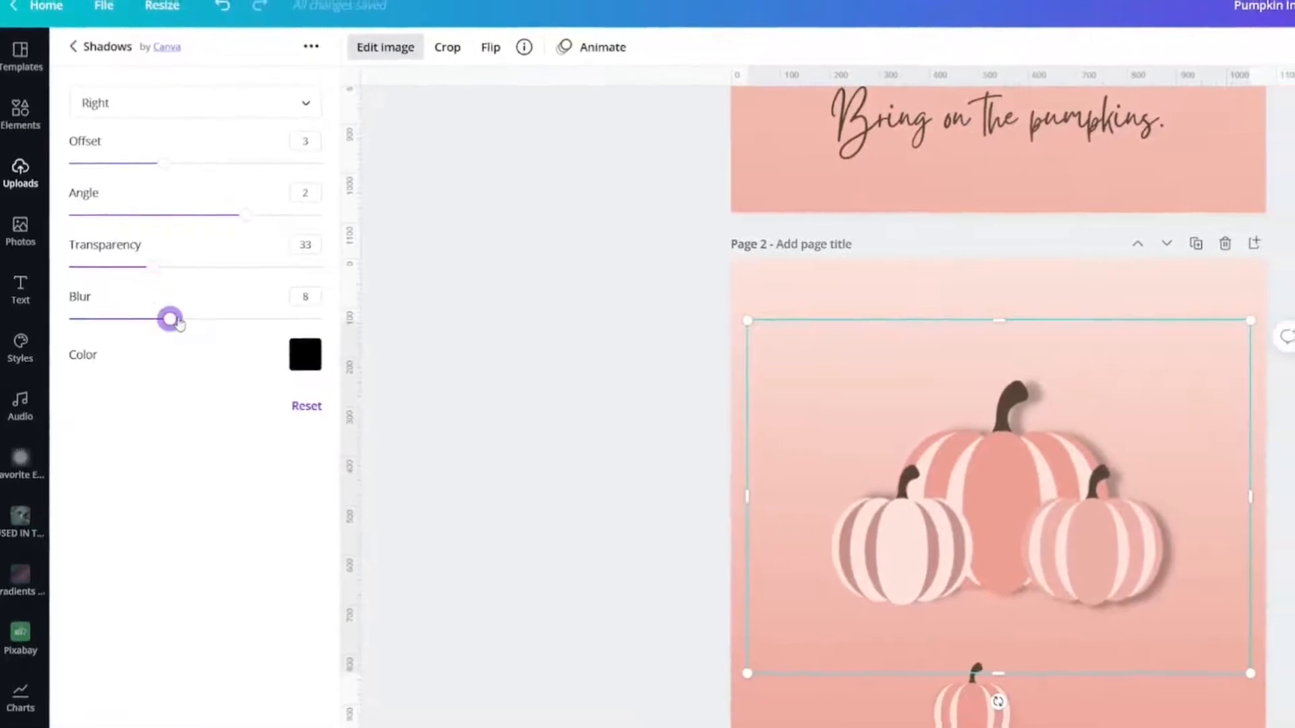
- Try the pink document colors for the trio's shadow, settle on the dark brown one, and apply the shadow
left_click(286, 358)
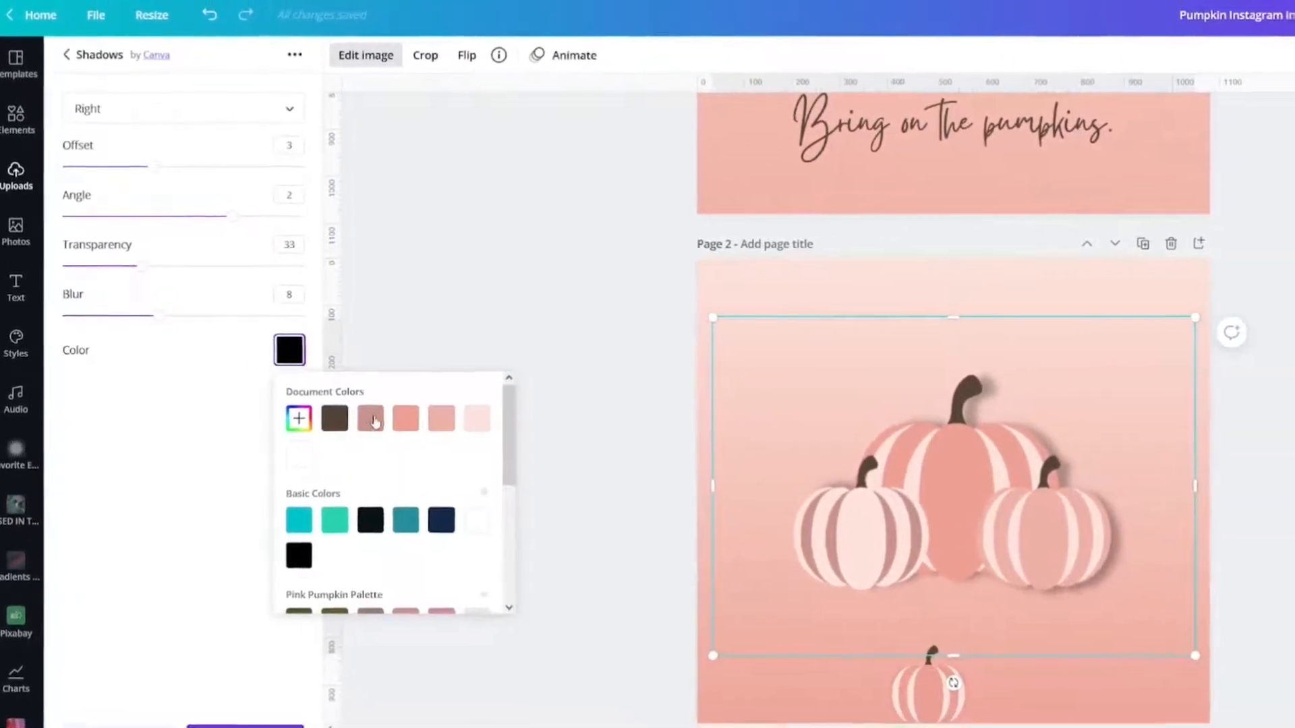
left_click(381, 421)
left_click(395, 414)
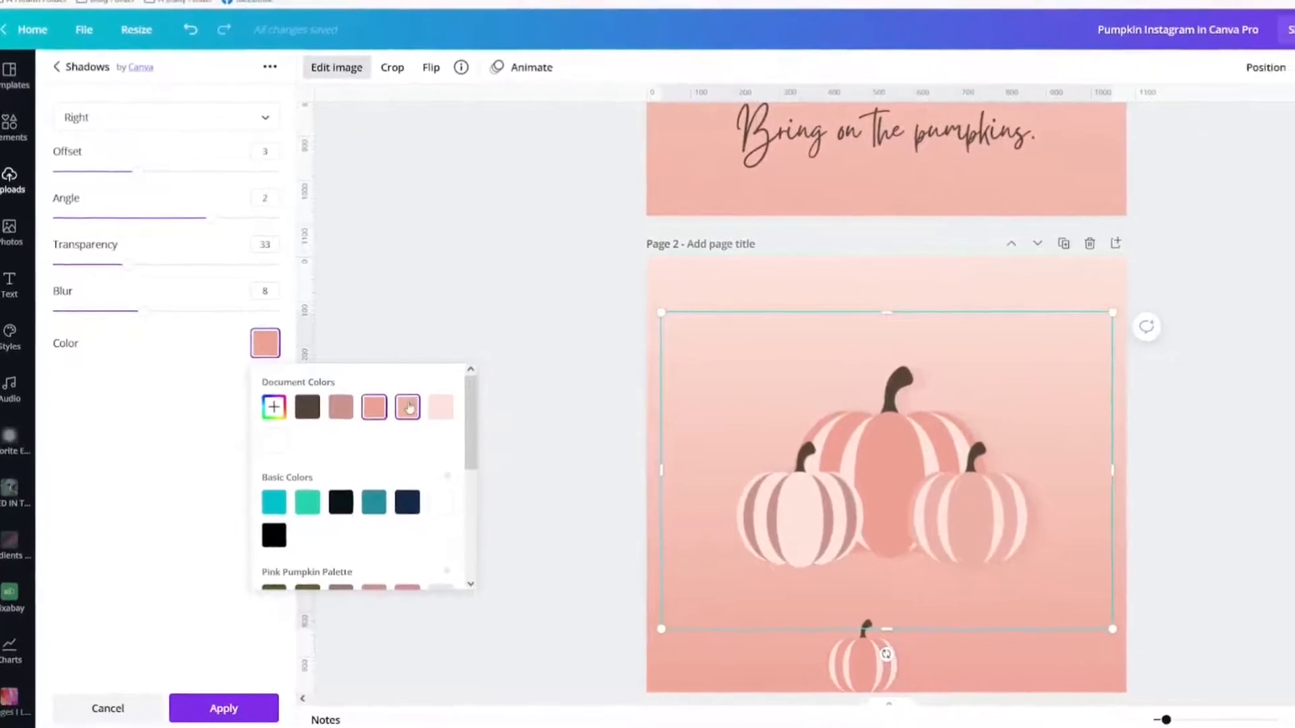
left_click(408, 407)
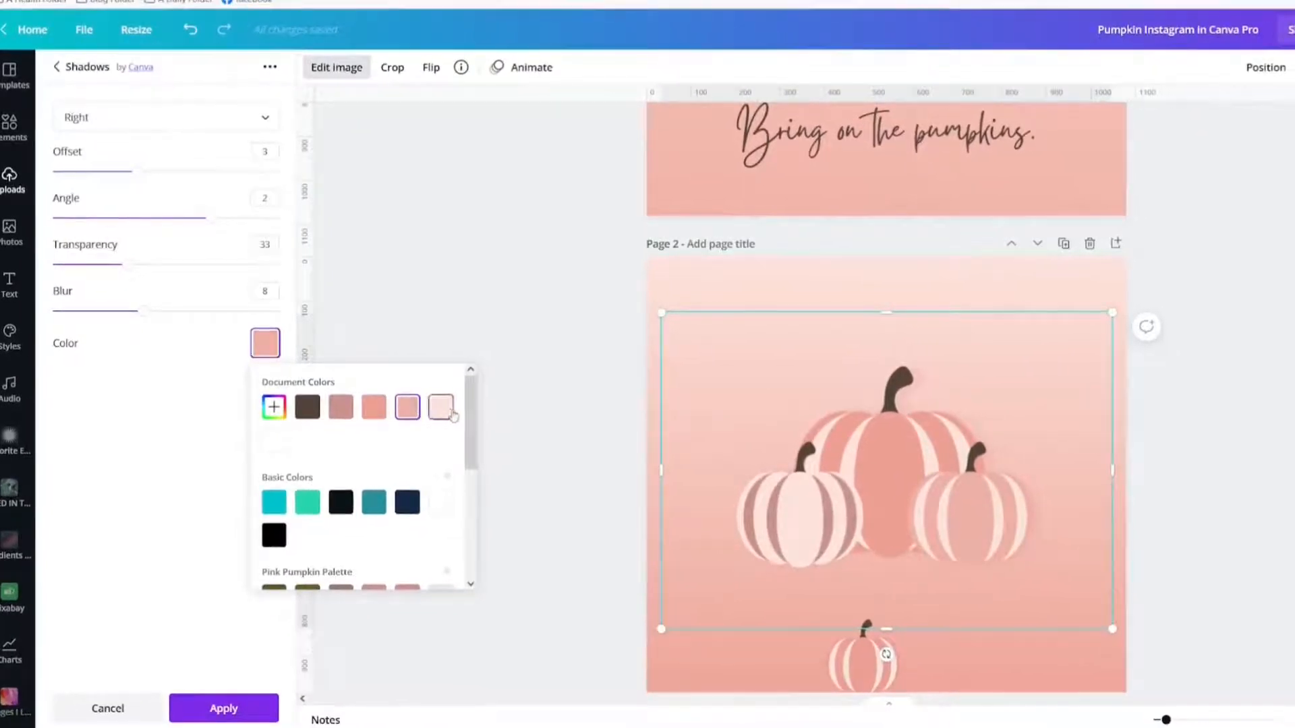
left_click(441, 407)
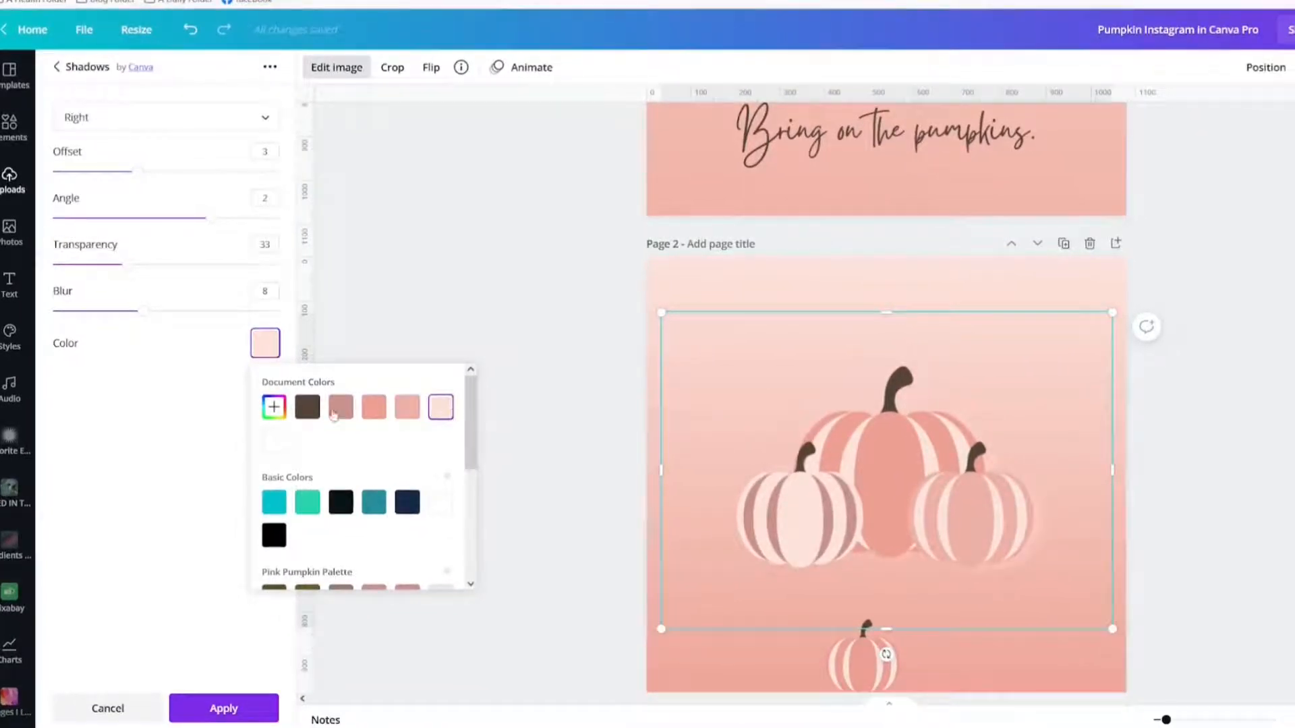
left_click(307, 409)
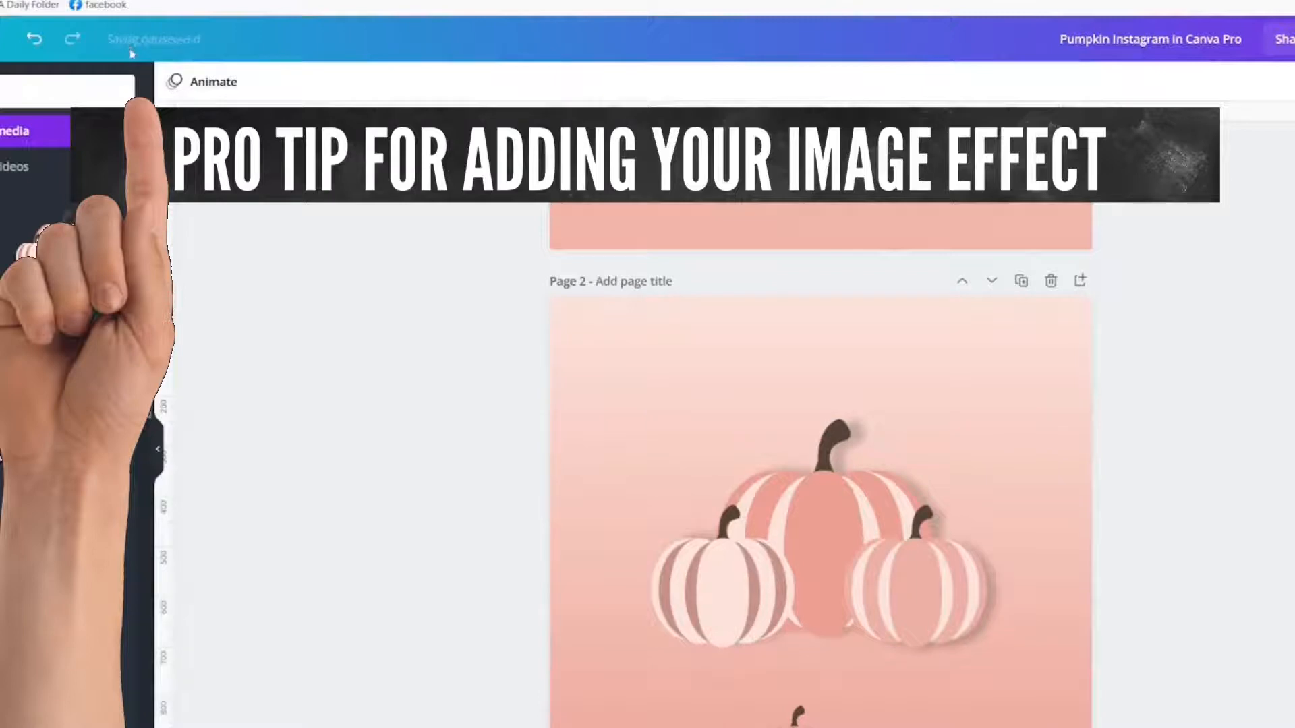
- Move the small pumpkin on page 2 slightly up and closer to the page's horizontal center, below the trio
scroll(507, 479, "down", 3)
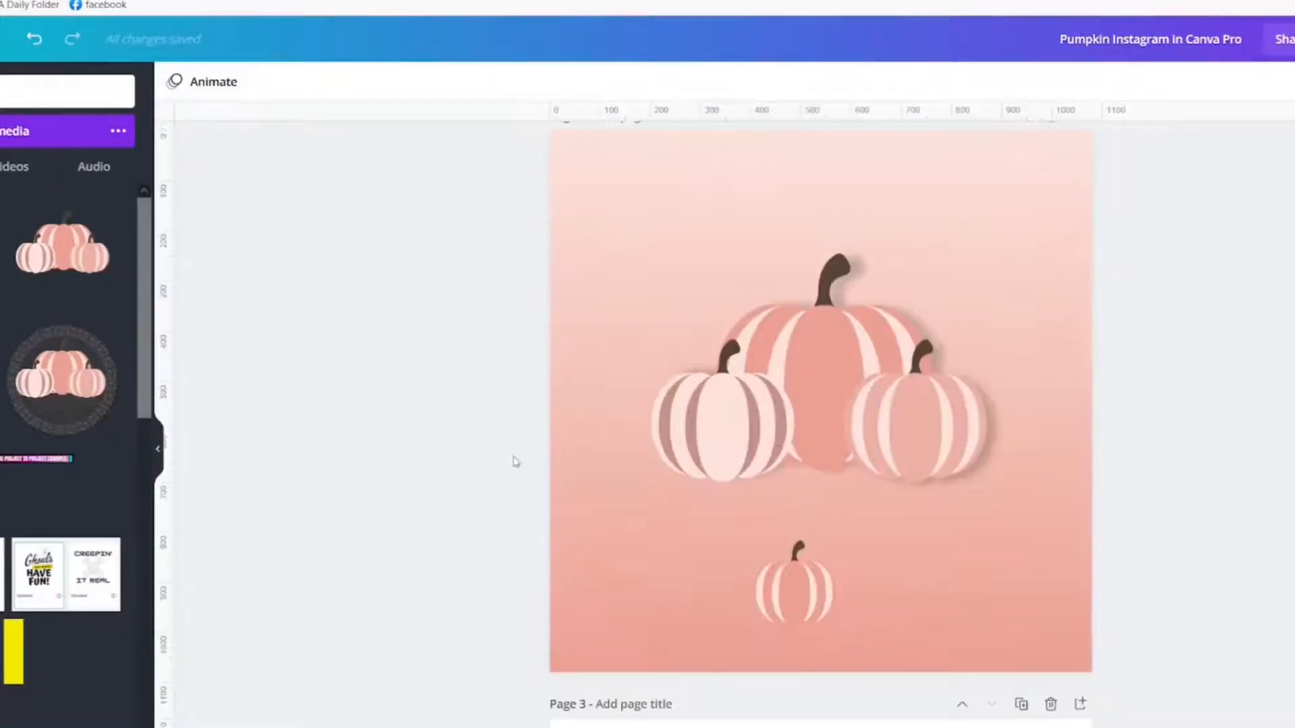
left_click(802, 658)
left_click(789, 618)
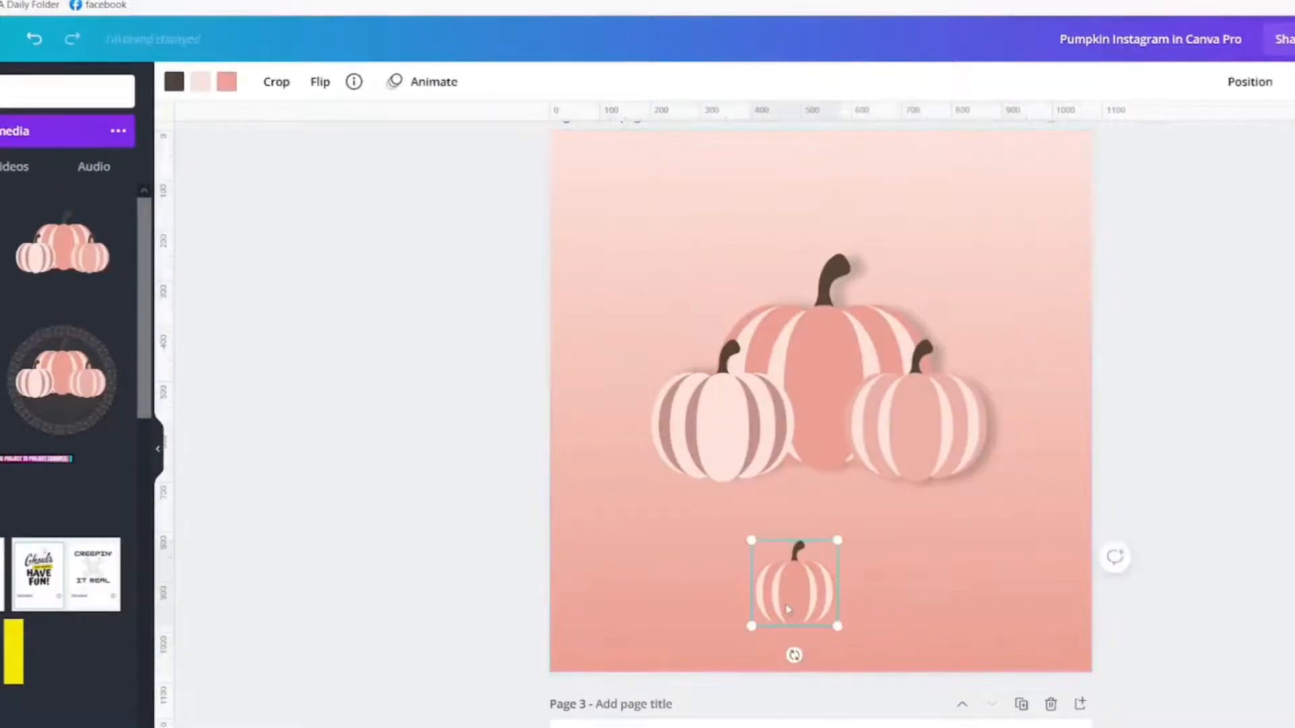
left_click_drag(788, 609, 809, 586)
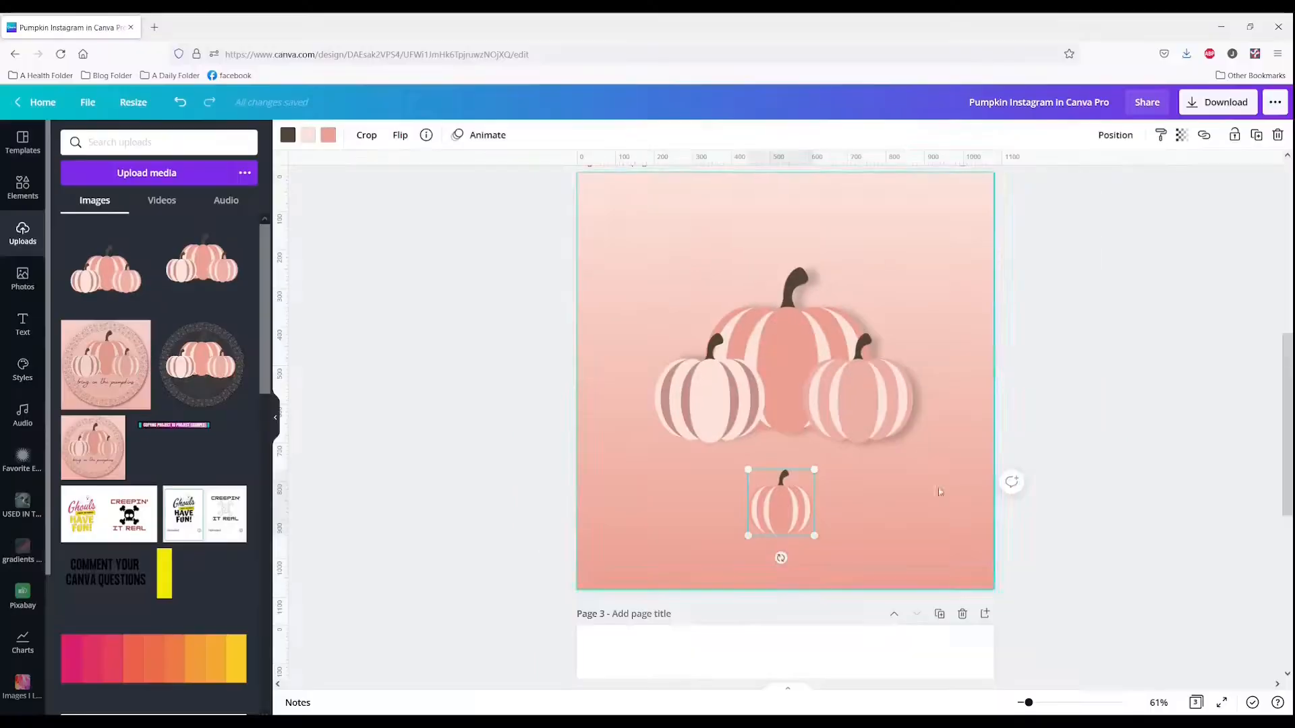
- Bring page 1's "Bring on the pumpkins." text onto page 2, placed between the pumpkin trio and the small pumpkin
left_click(1081, 462)
scroll(1073, 492, "up", 2)
scroll(1071, 500, "down", 1)
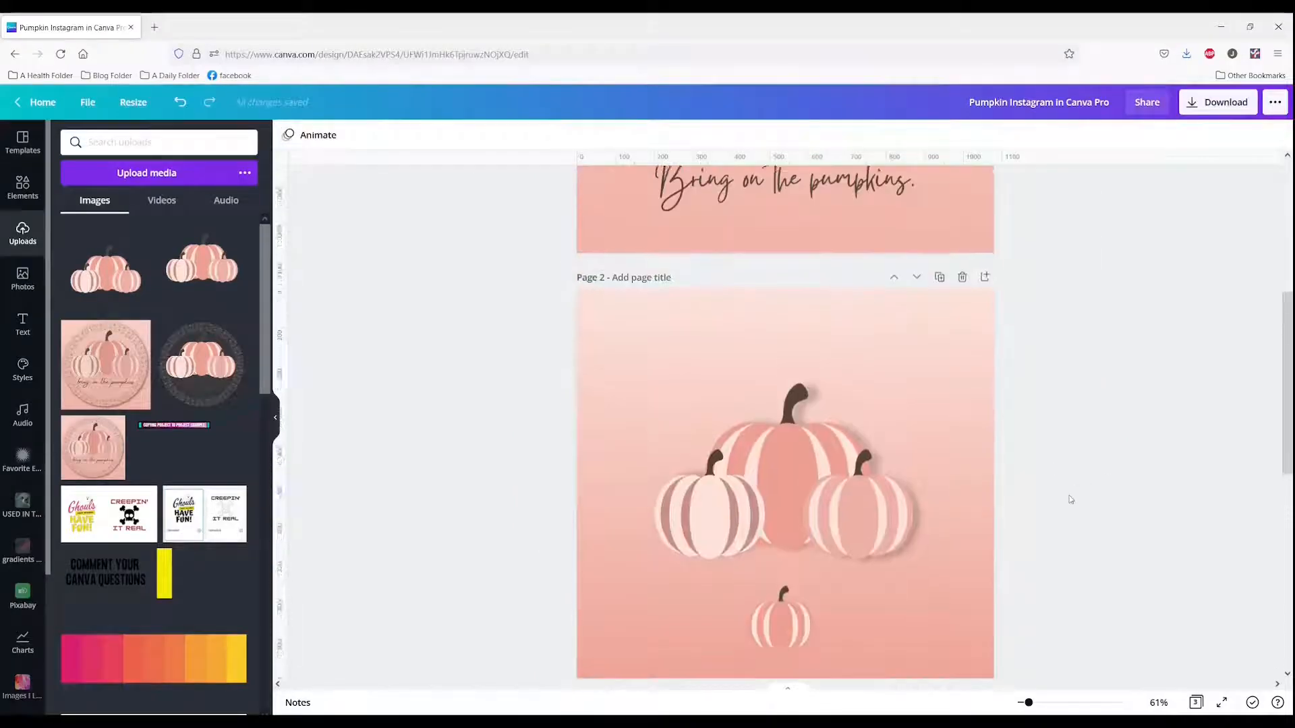
scroll(1071, 500, "up", 3)
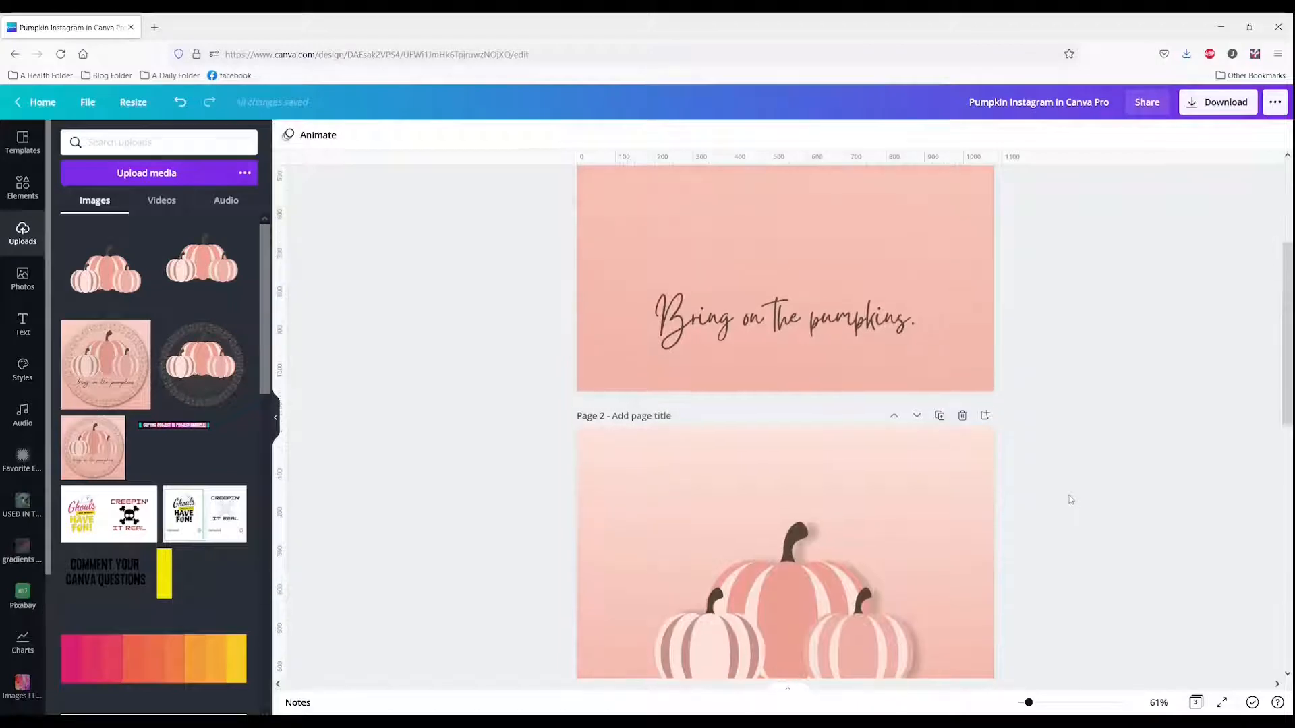
scroll(1071, 500, "up", 3)
scroll(971, 513, "down", 1)
mouse_move(789, 462)
left_mouse_down()
mouse_move(839, 479)
mouse_move(877, 618)
mouse_move(826, 576)
mouse_move(796, 460)
mouse_move(793, 475)
left_mouse_up()
- Replace the wording of page 2's text with lowercase "bring on the pumpkins" without a period
double_click(793, 474)
key("ctrl+a")
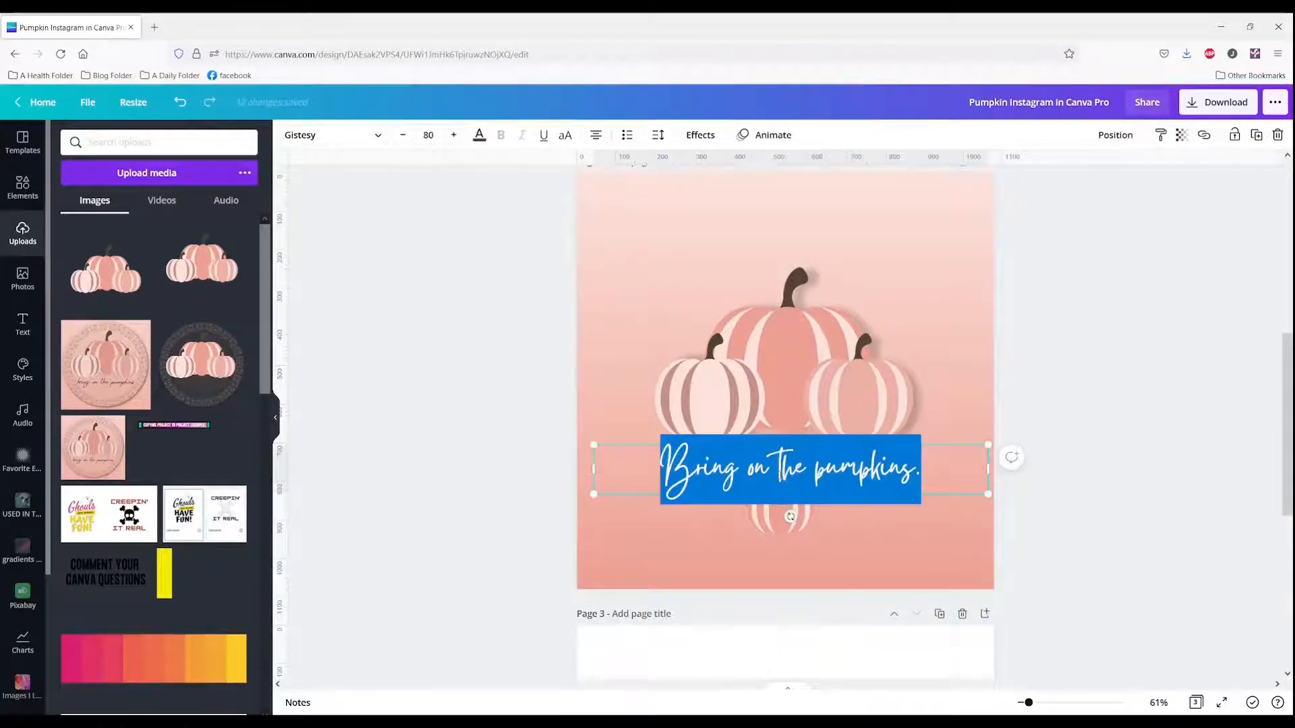
type("bring on the pump")
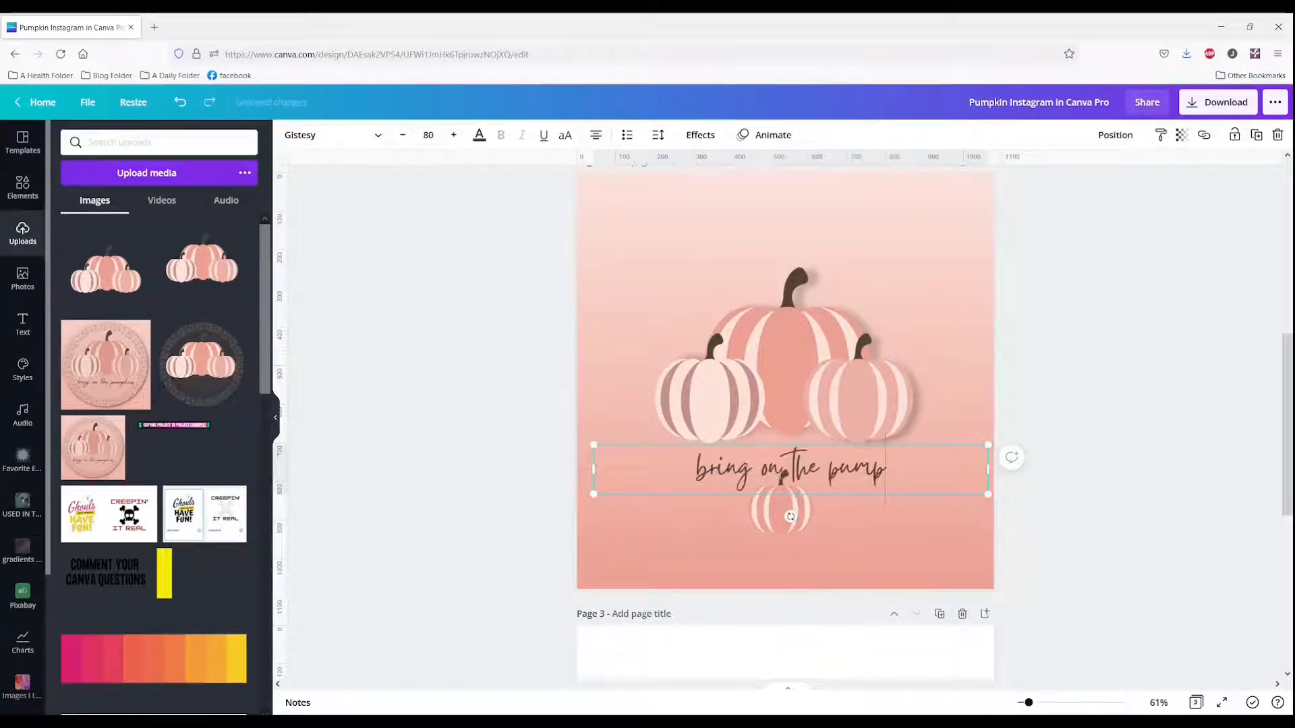
type("kins")
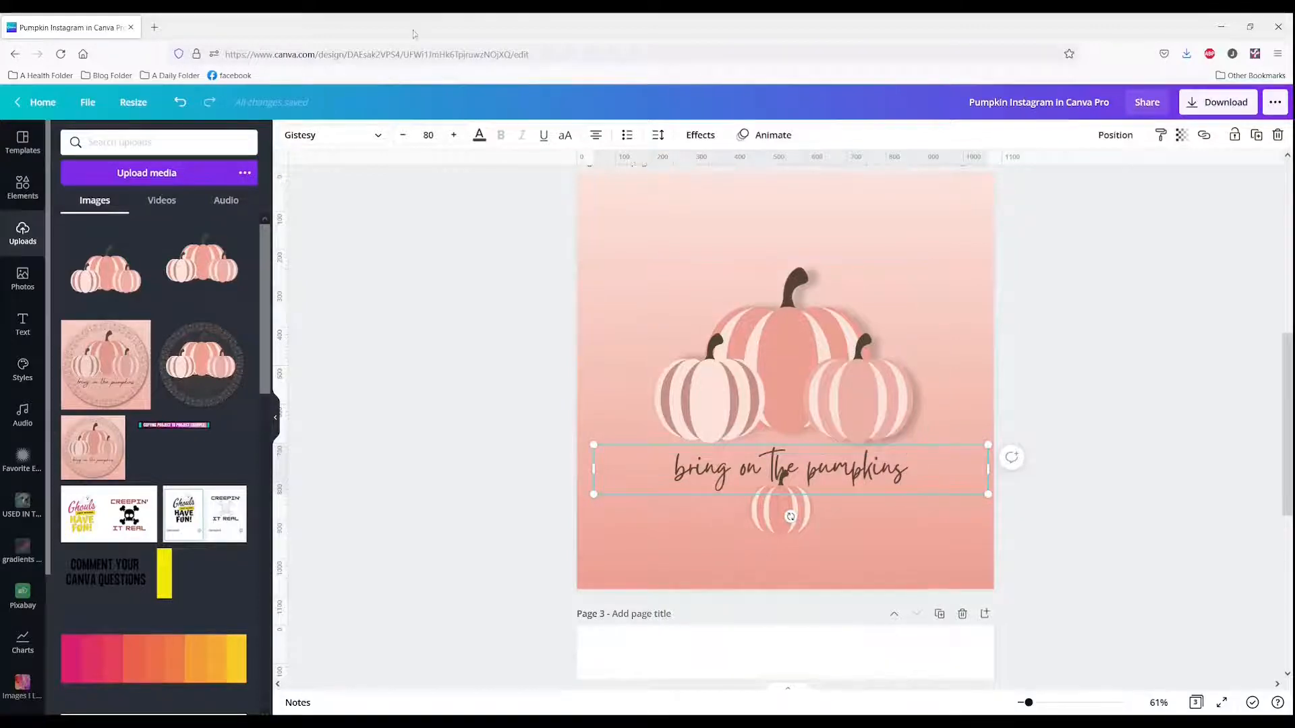
- Search the fonts for "cursive" and set page 2's phrase in Amsterdam Four
left_click(368, 135)
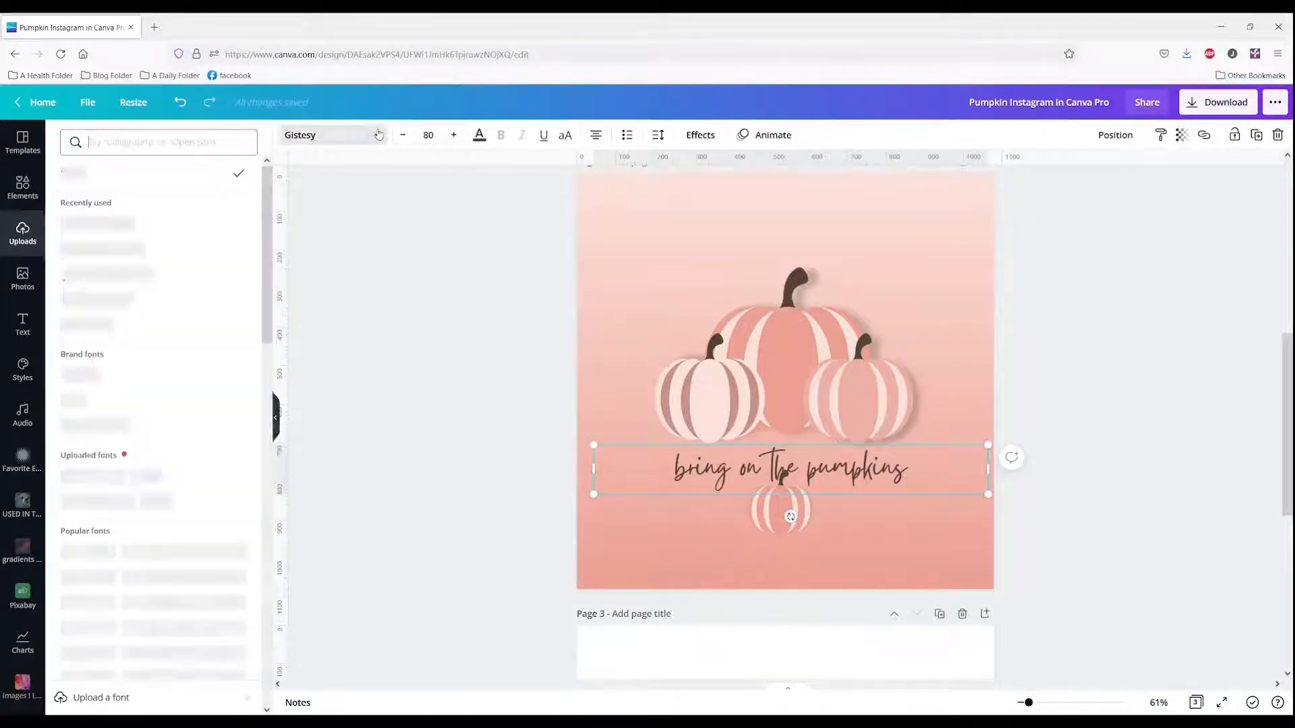
left_click(106, 135)
type("cr")
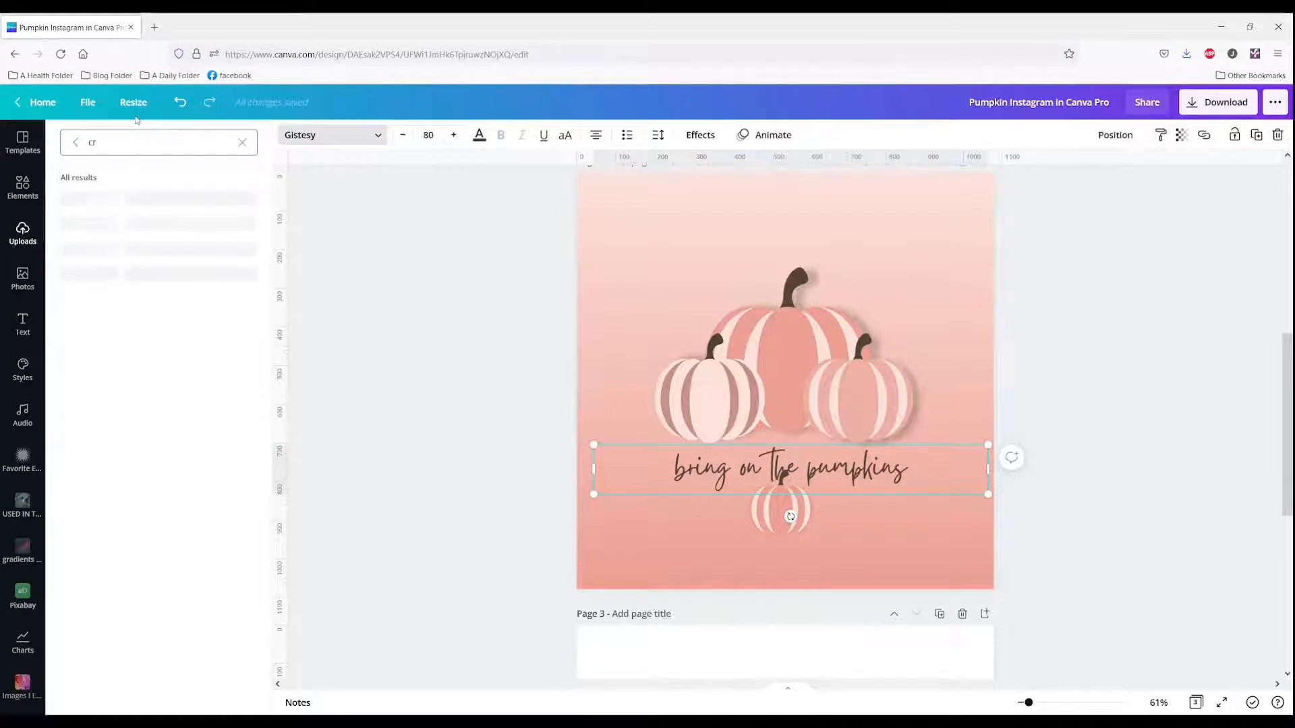
key("BackSpace")
type("al")
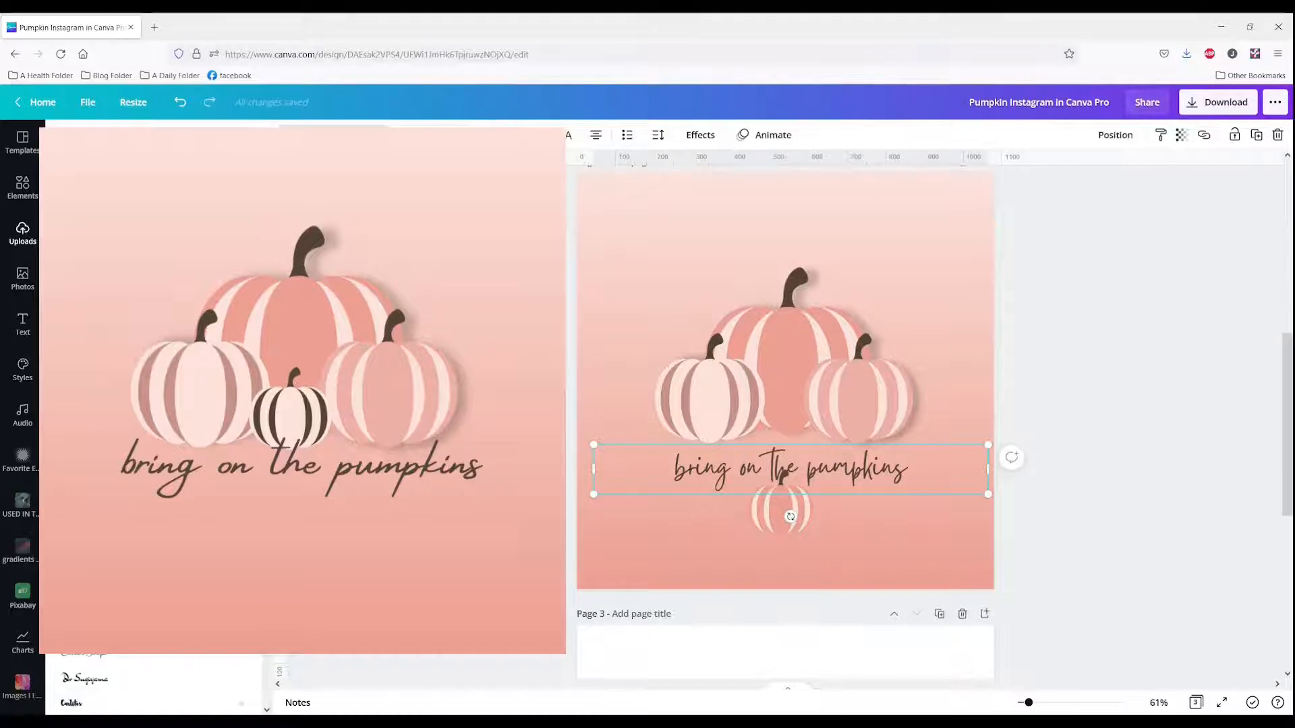
left_click(115, 402)
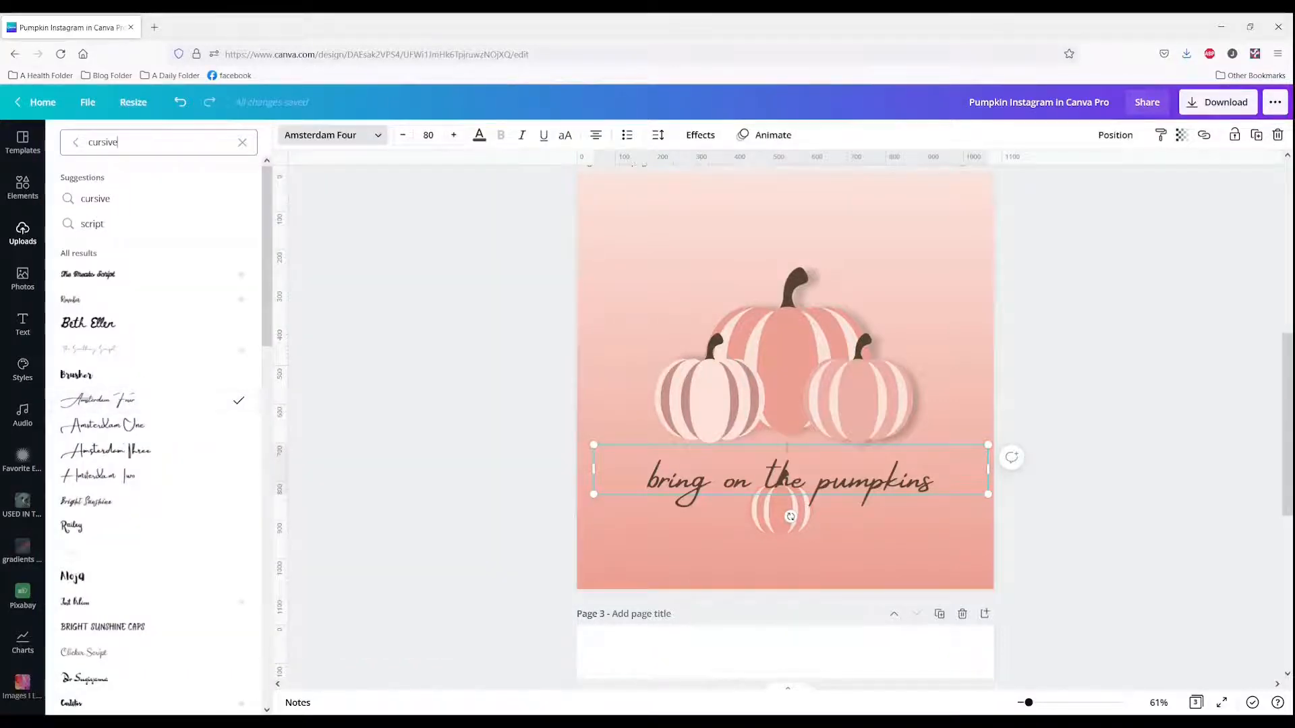
- Move the phrase up against the base of the pumpkin trio, and tilt the small pumpkin slightly clockwise below it
left_click_drag(787, 444, 786, 420)
left_click(846, 532)
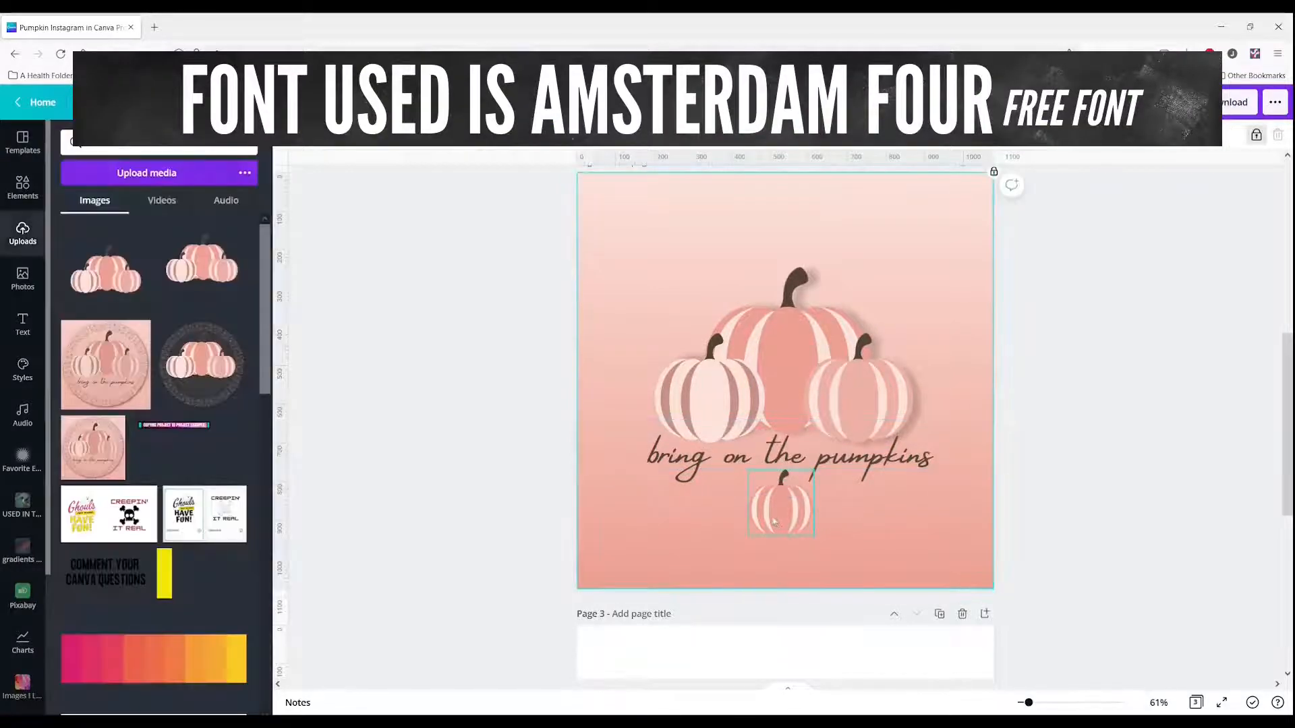
left_click_drag(775, 520, 779, 558)
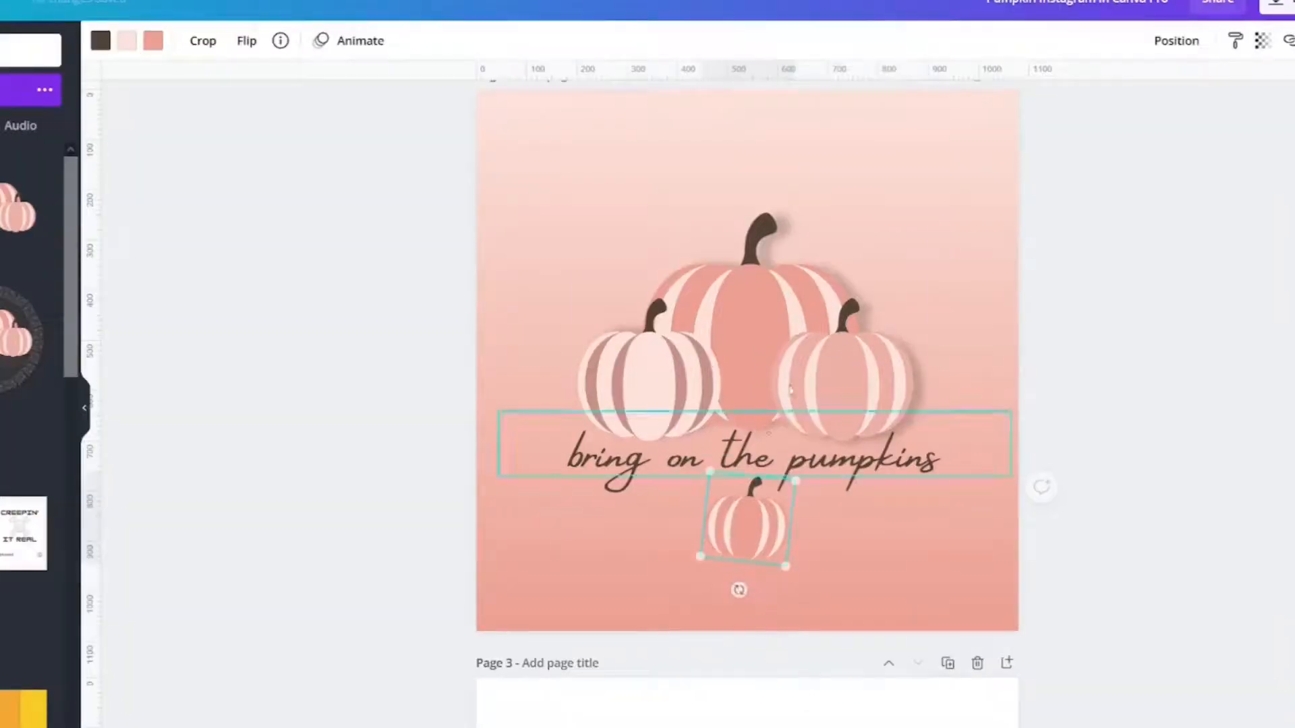
left_click(790, 389)
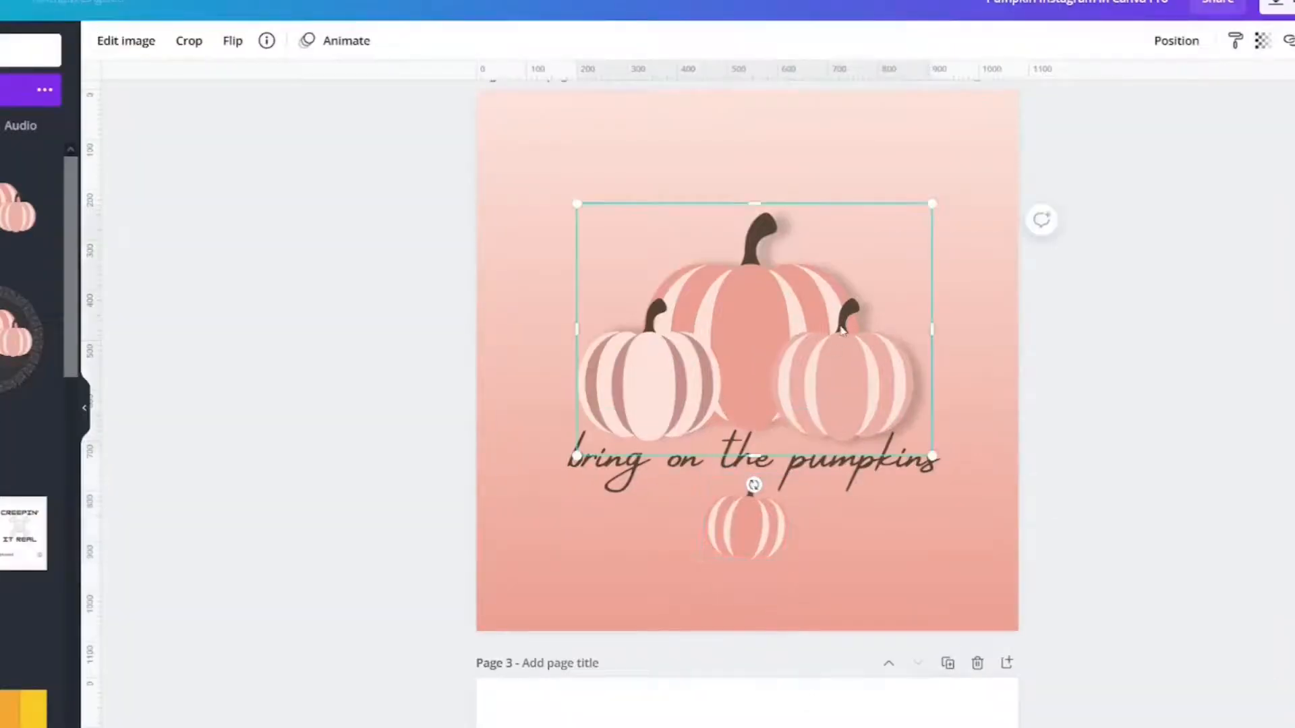
- Straighten the small pumpkin below the phrase to a rotation of about -1°
left_click_drag(753, 486, 755, 484)
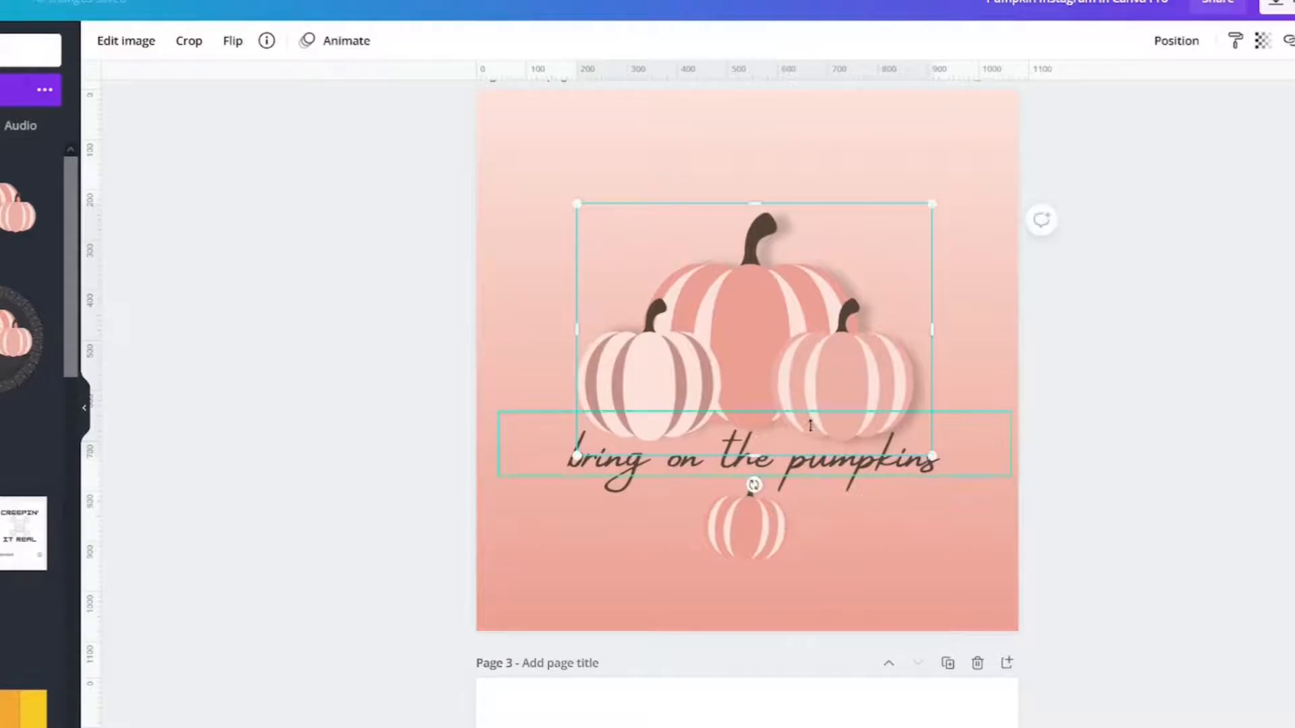
left_click(745, 547)
left_click_drag(740, 590, 752, 597)
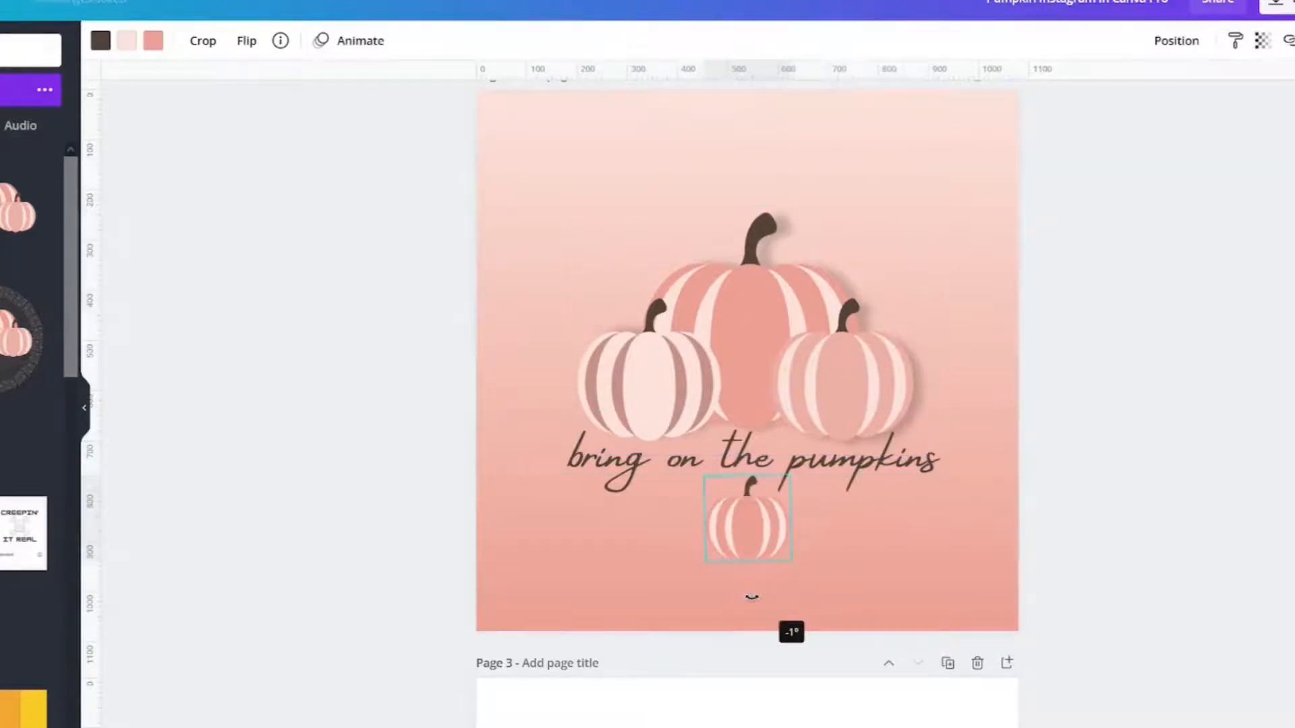
left_click(702, 438)
left_click(727, 464)
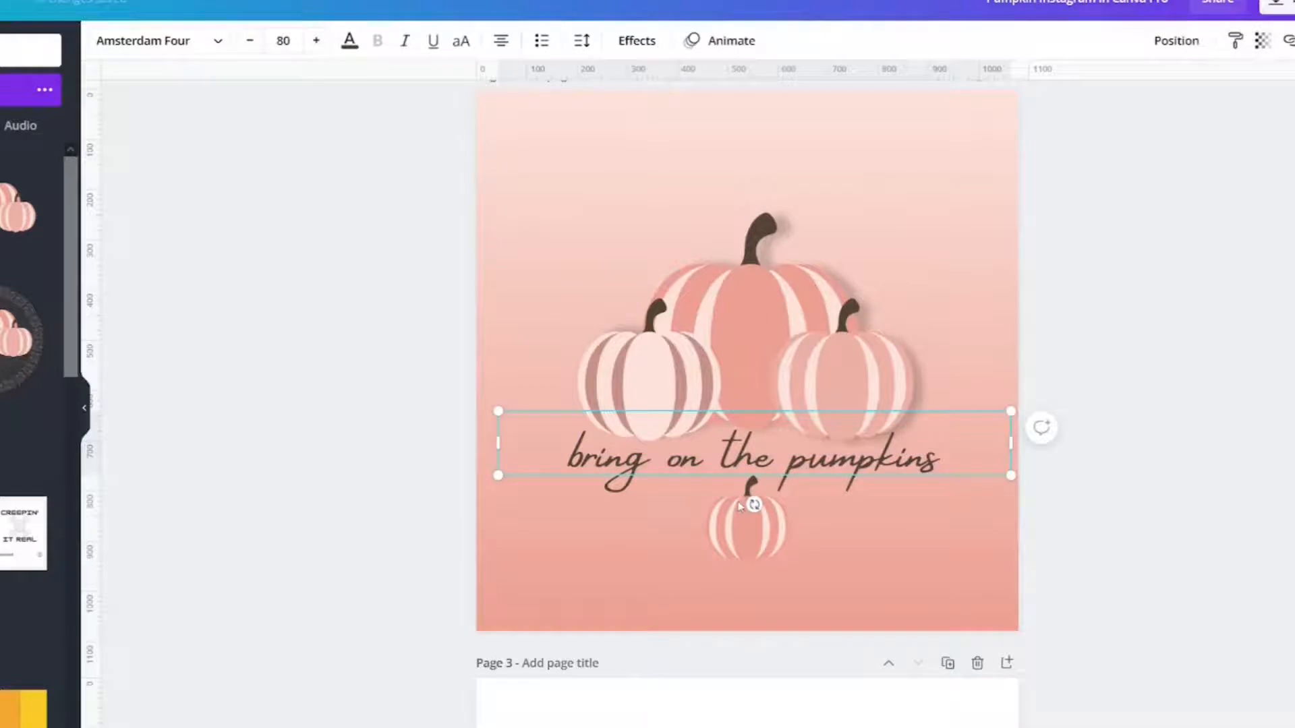
left_click(827, 540)
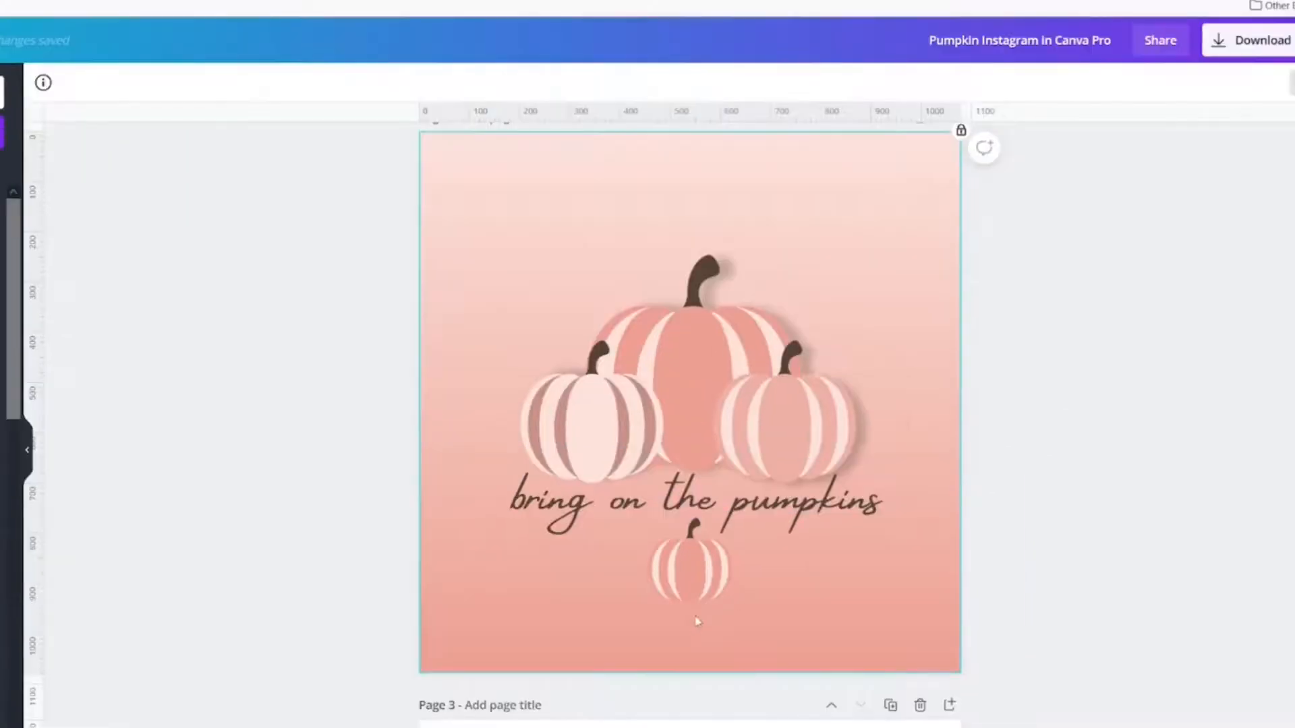
- Group the pumpkin trio, phrase and small pumpkin, and align the group to the middle and center of page 2
left_click_drag(771, 638, 715, 201)
left_click(1056, 82)
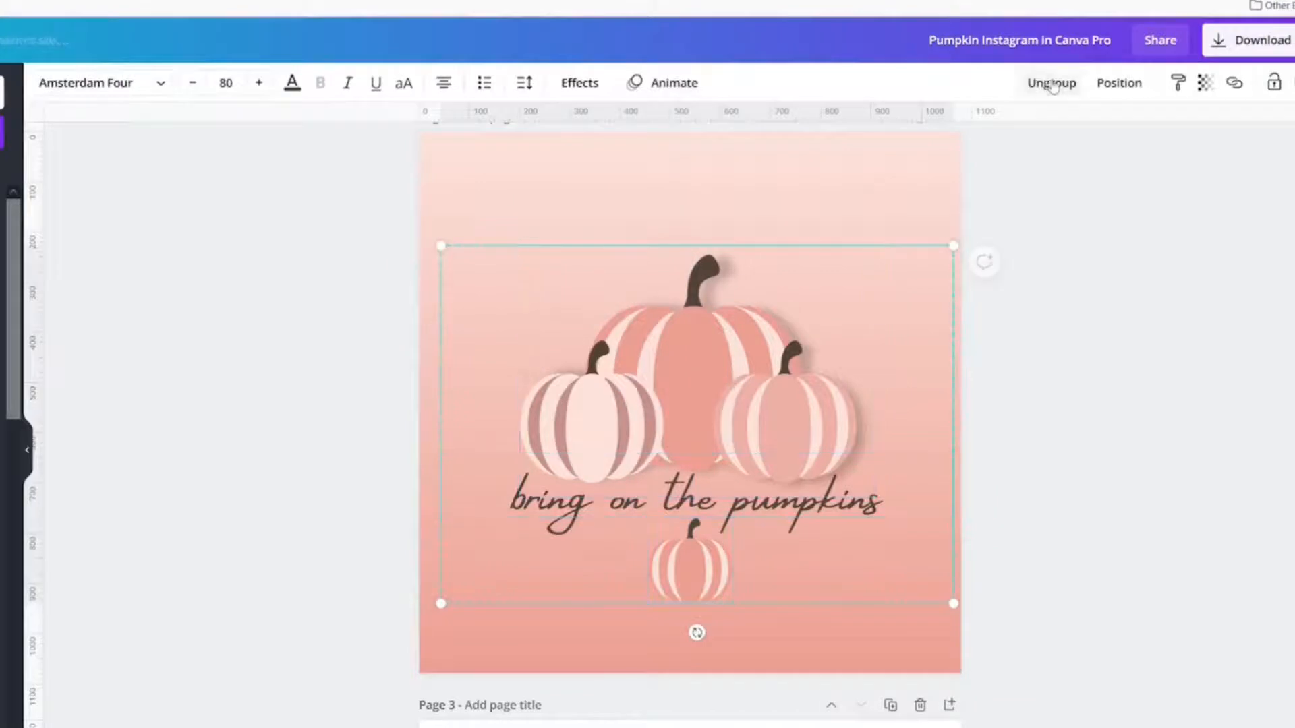
left_click(1099, 93)
left_click(900, 233)
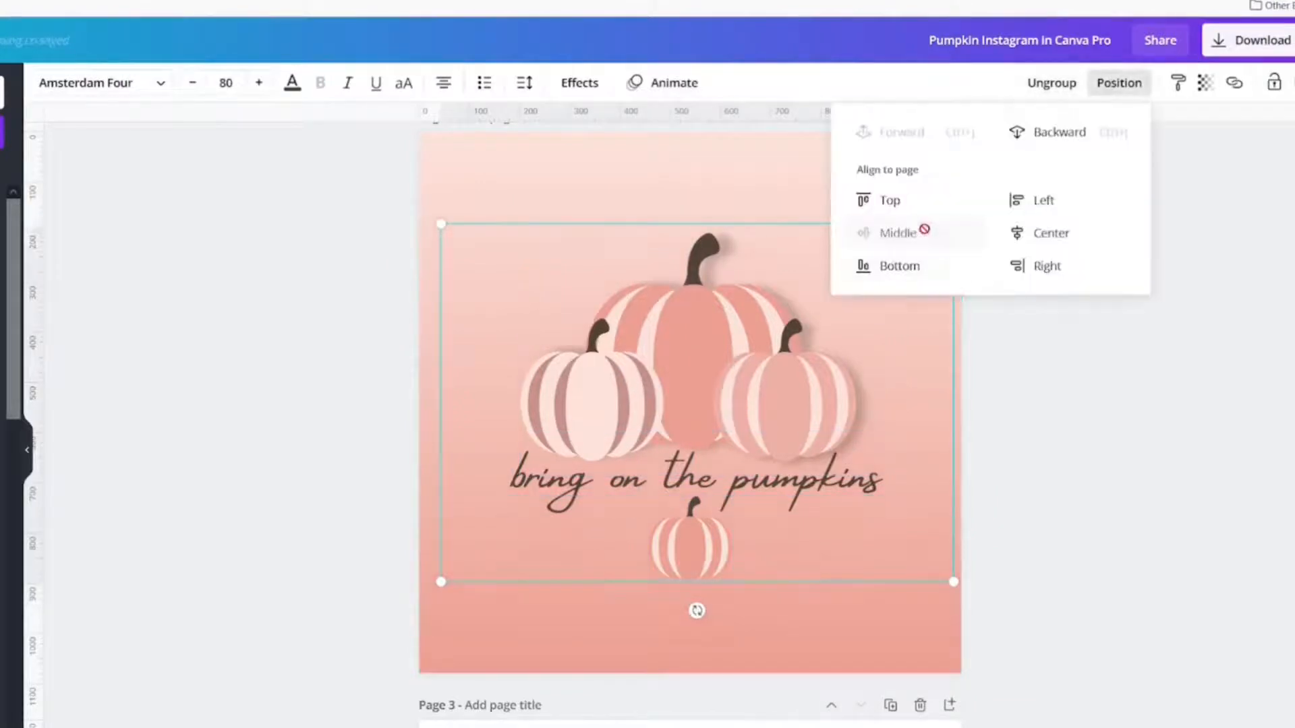
left_click(1048, 229)
left_click(1120, 430)
left_click(1088, 410)
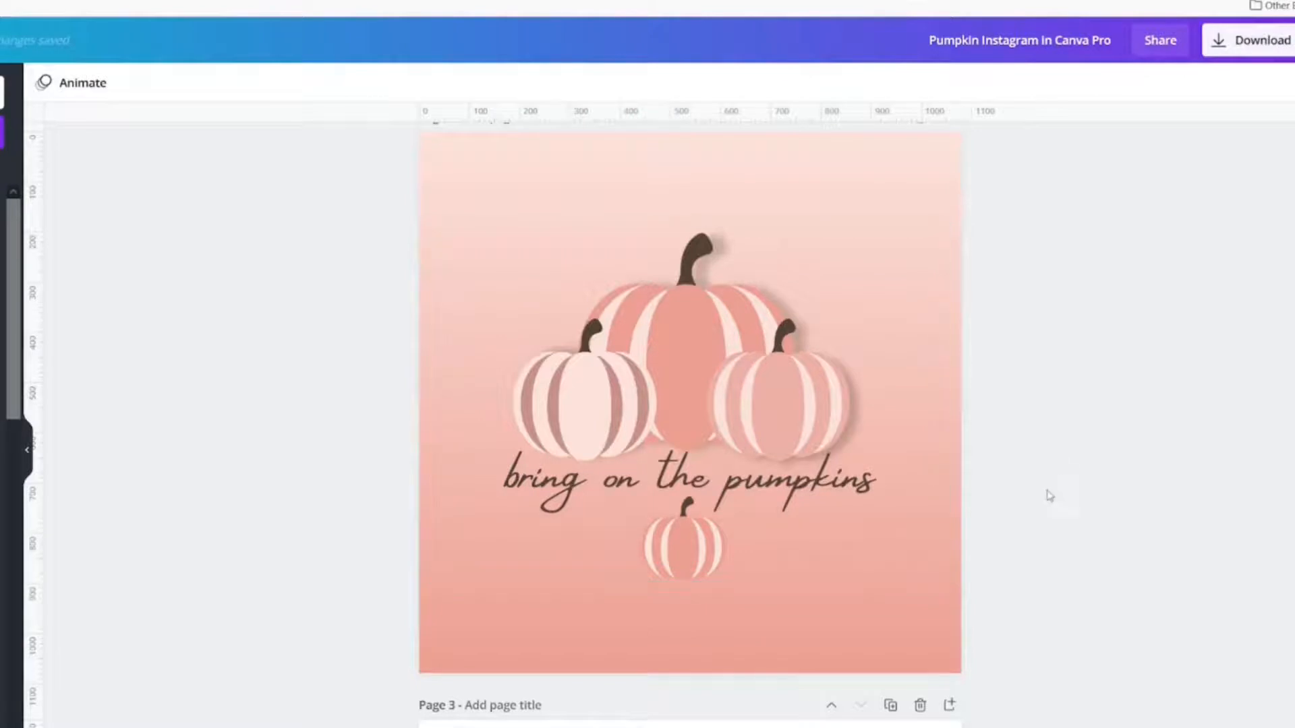
- Add the liked Round Frame with Shadow element to page 2, around the pumpkins and phrase
scroll(1011, 483, "up", 2)
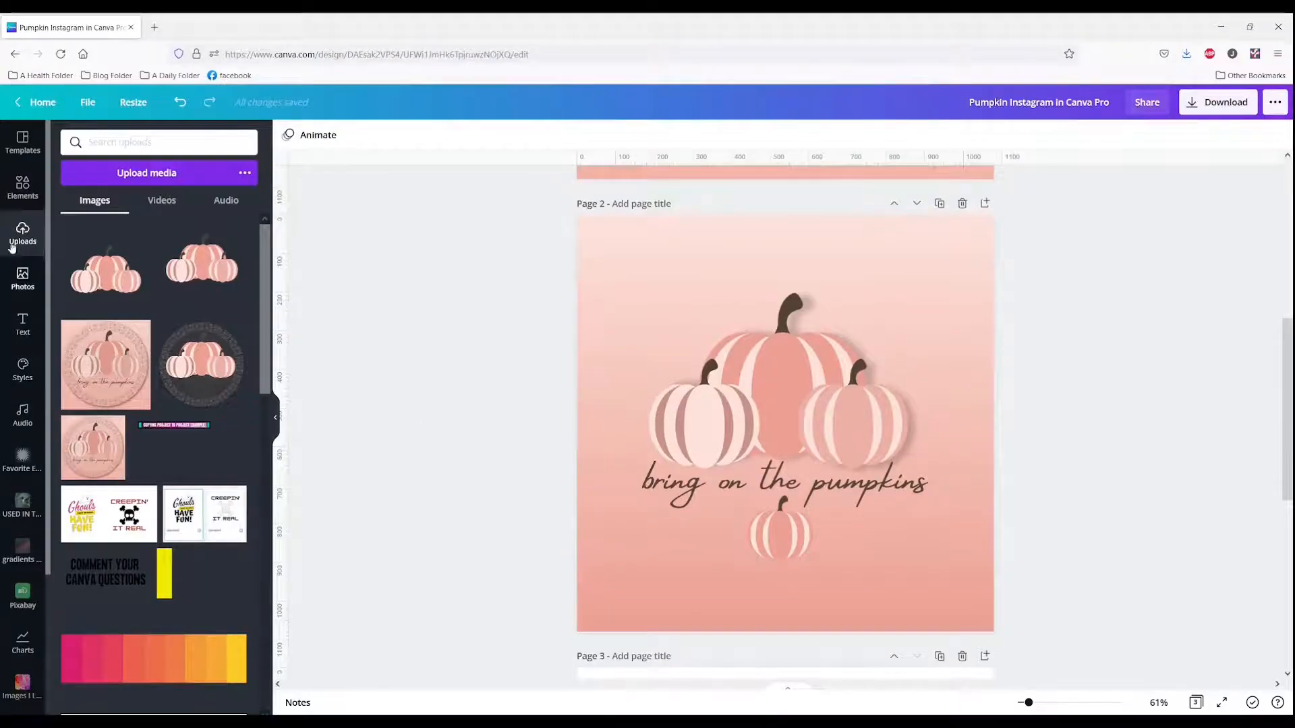
left_click(23, 144)
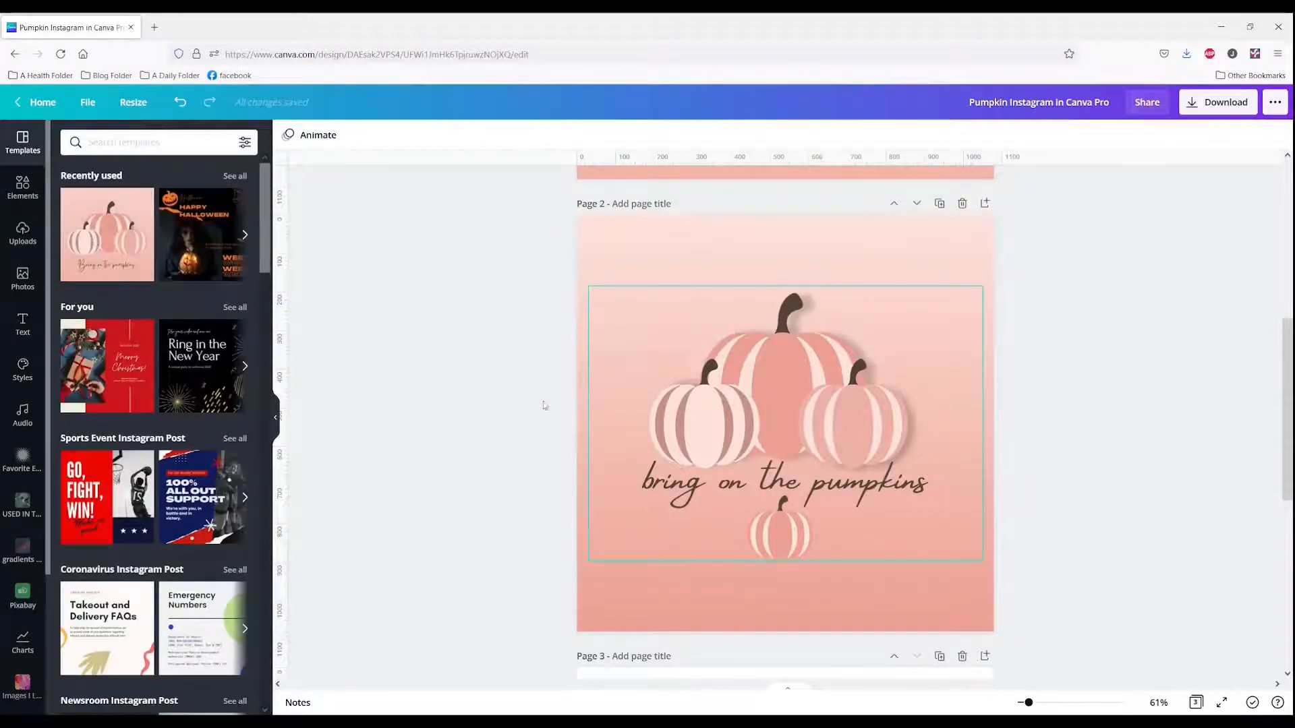
mouse_move(93, 265)
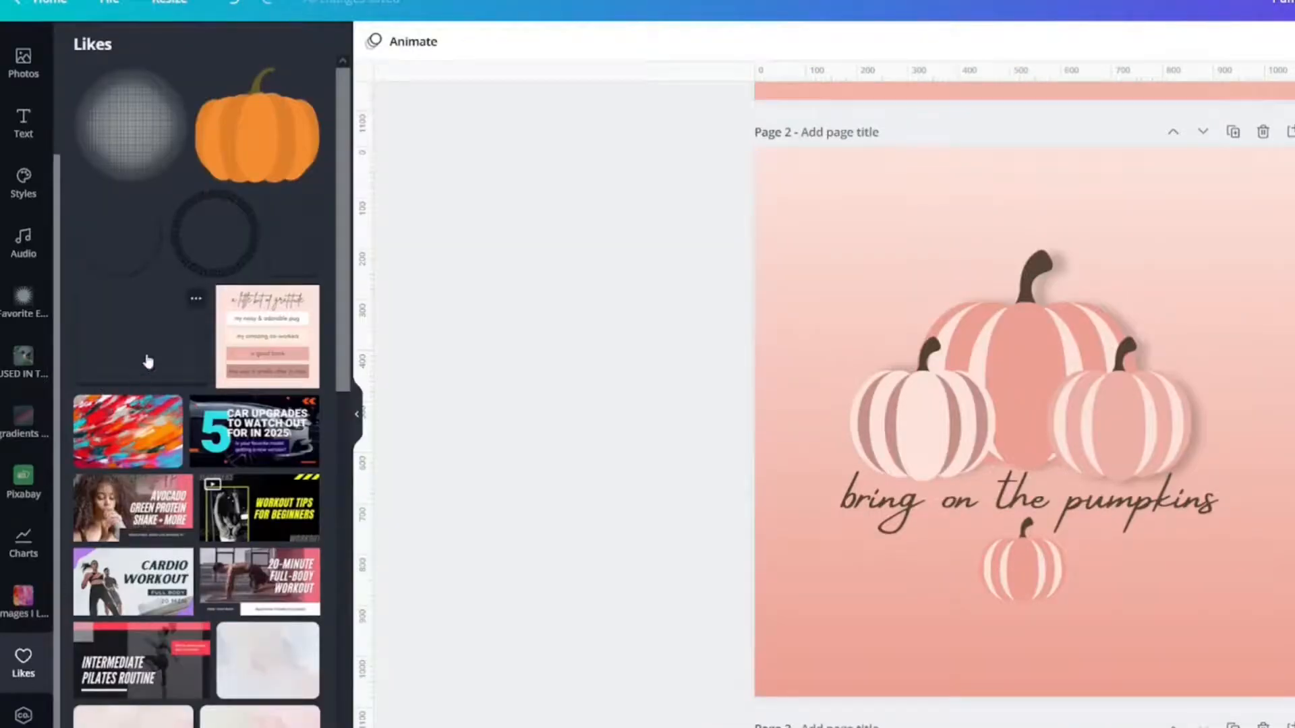
left_click(131, 237)
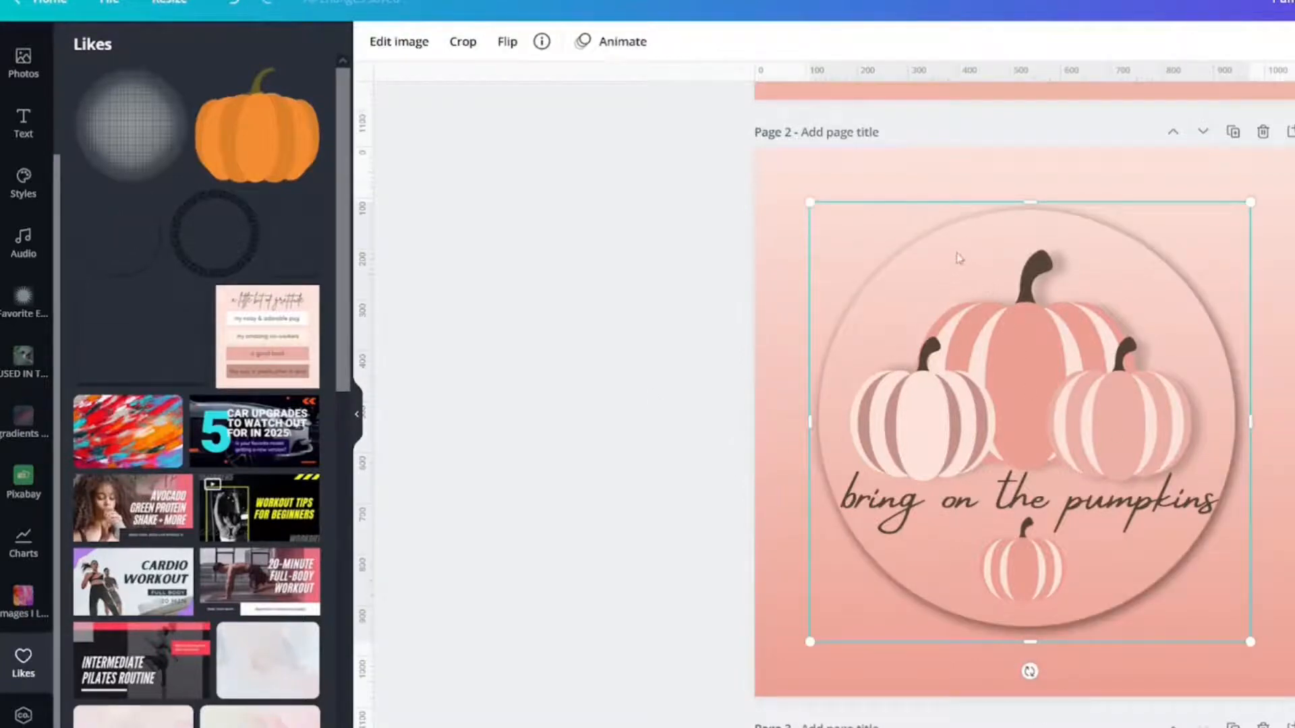
- Try coral as page 3's background behind the round frame, and settle on olive green from the Pink Pumpkin Palette
scroll(960, 258, "down", 5)
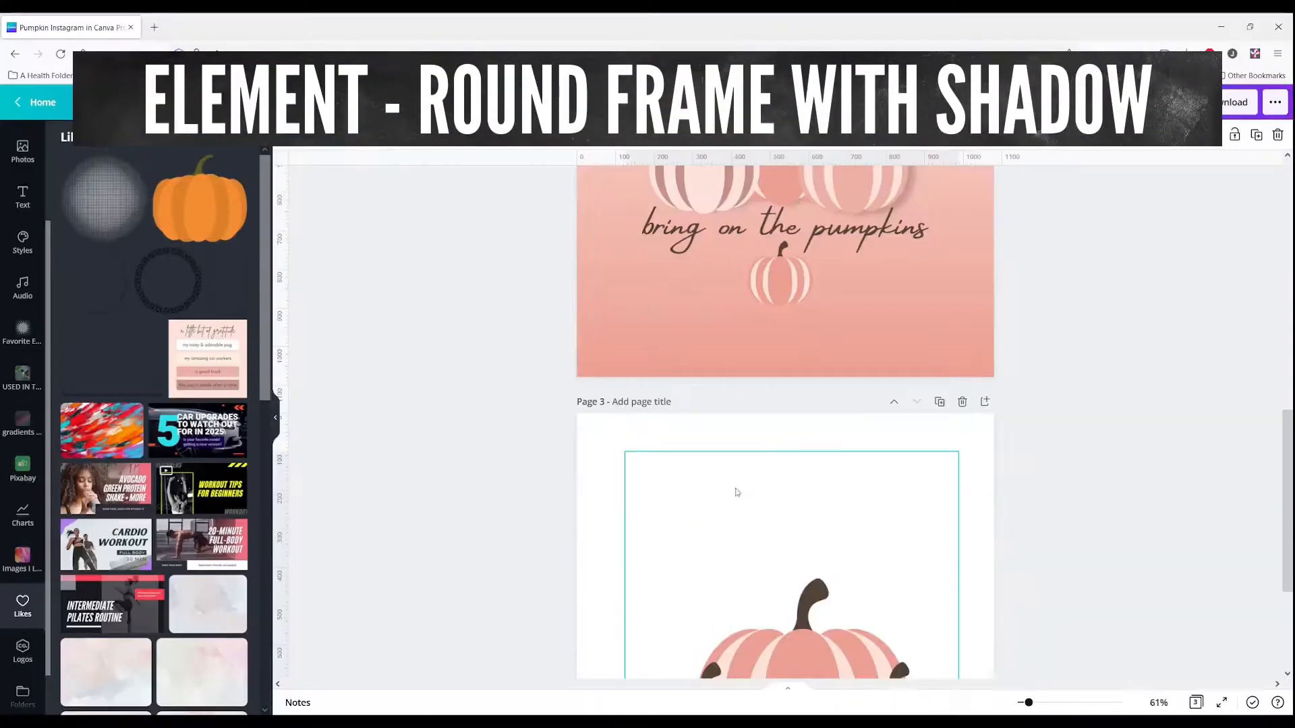
left_click(602, 451)
left_click(288, 135)
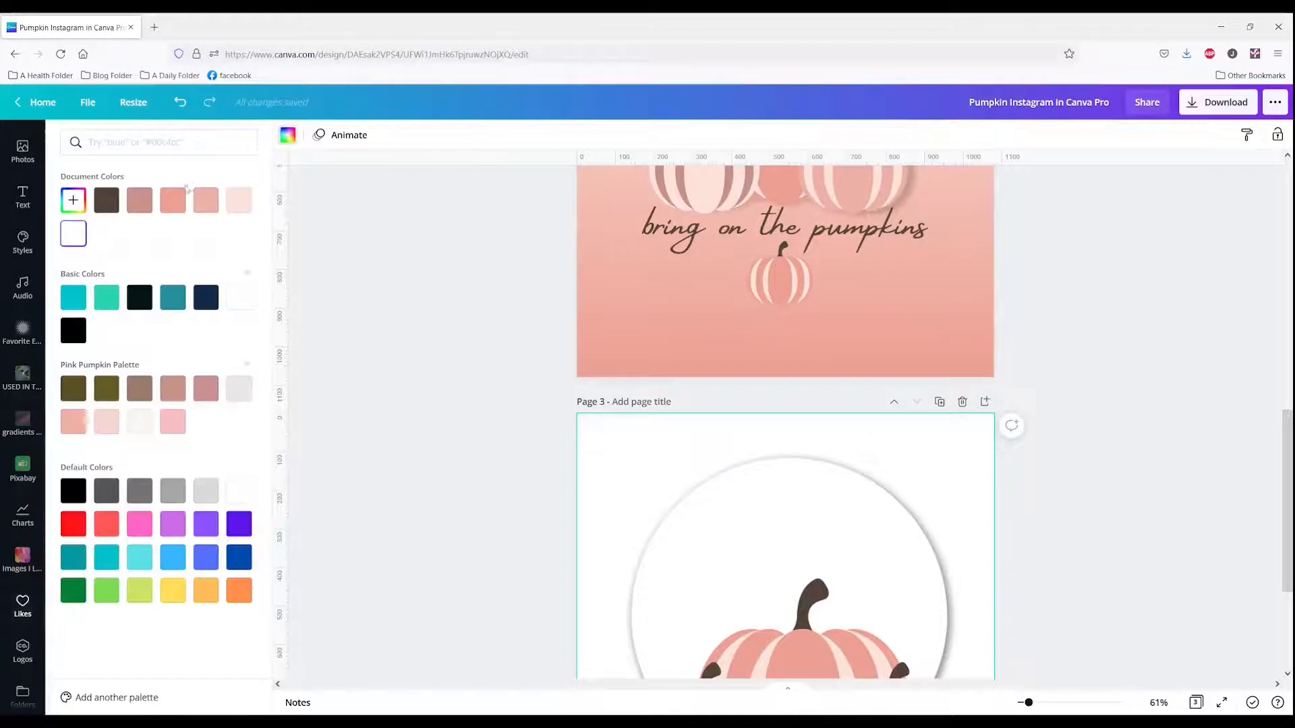
left_click(174, 204)
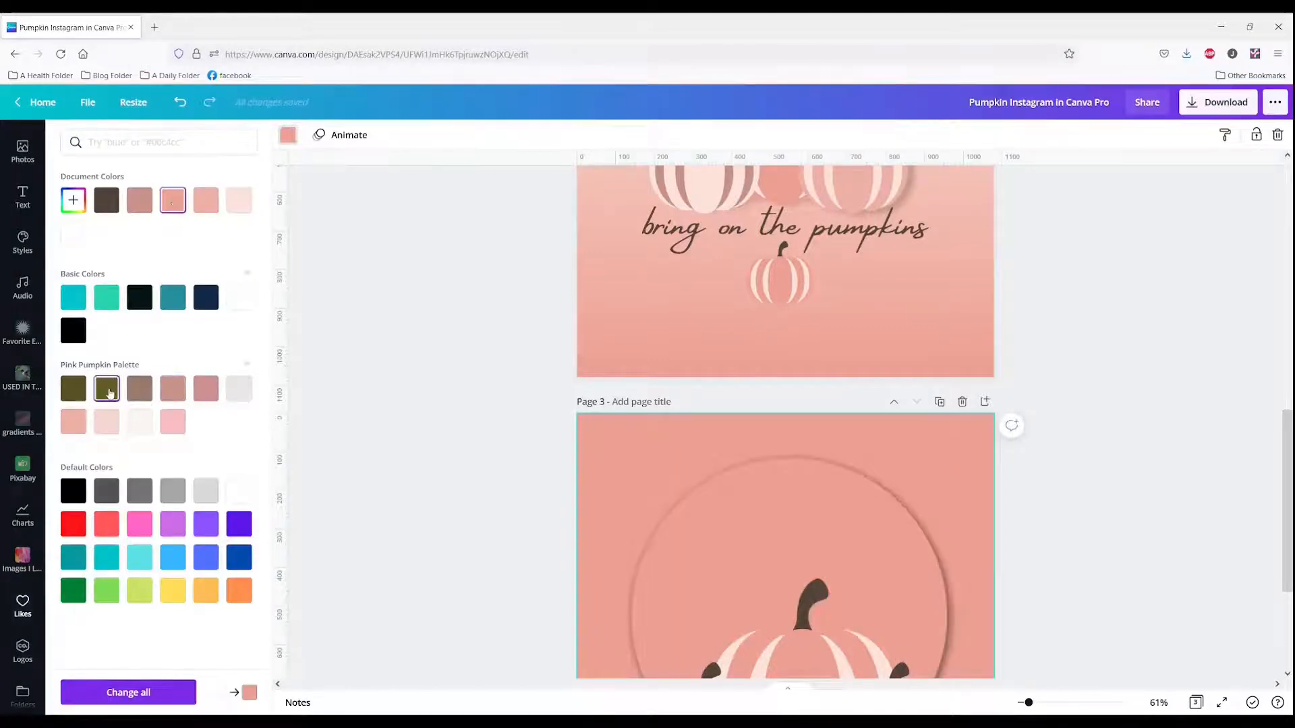
left_click(108, 390)
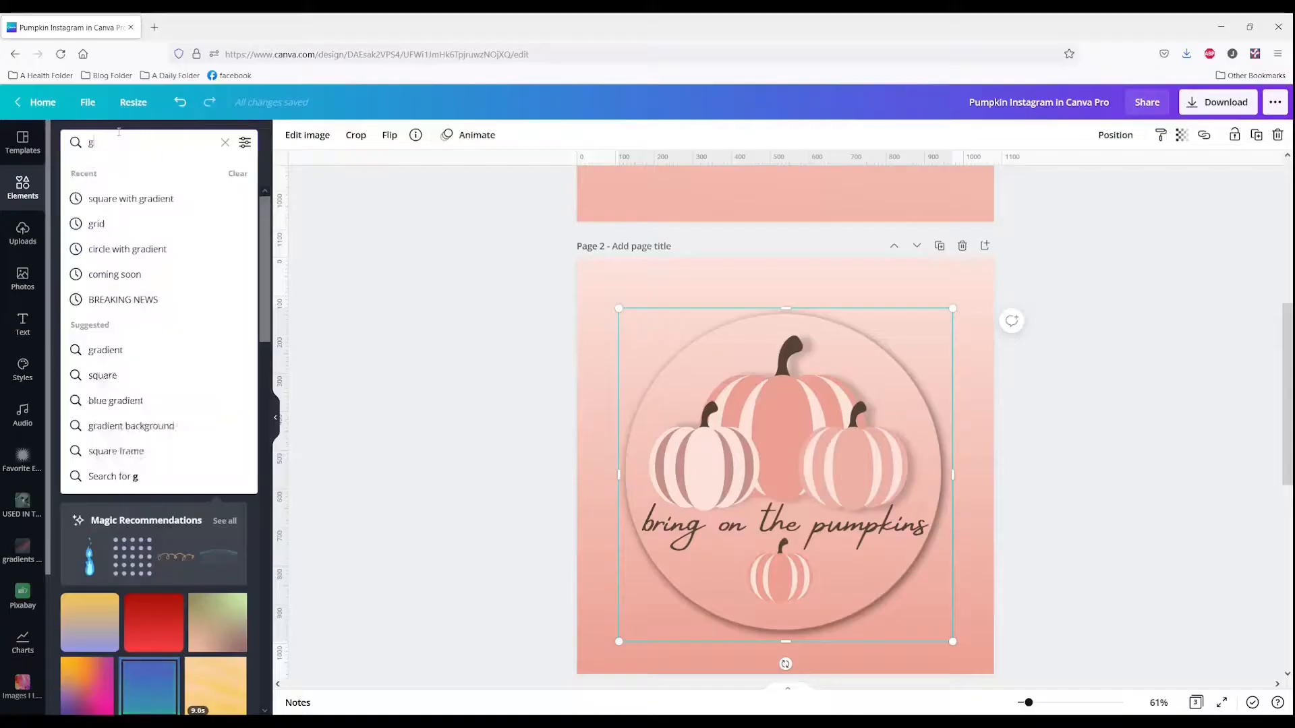
- Search the elements for "grid", fill page 2 with the single-cell grid, and place the round shadow frame inside it
type("rid")
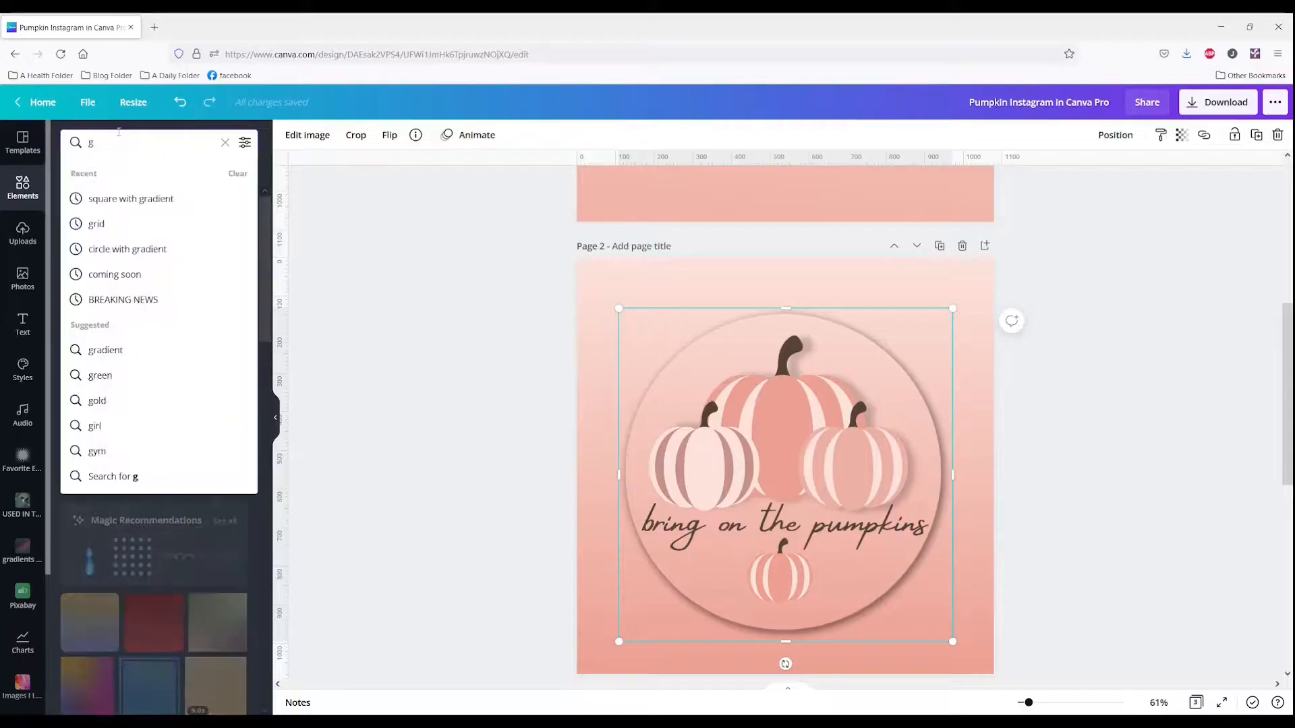
key("Return")
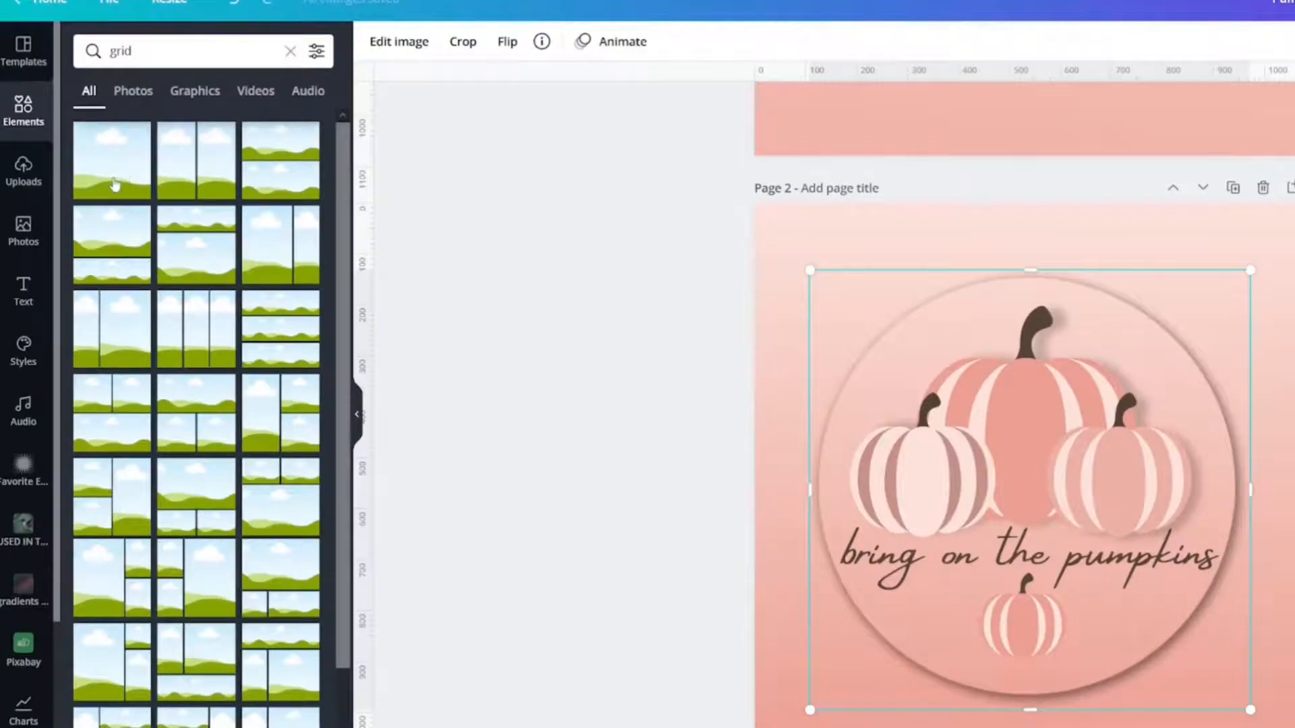
left_click(115, 183)
left_click(908, 317)
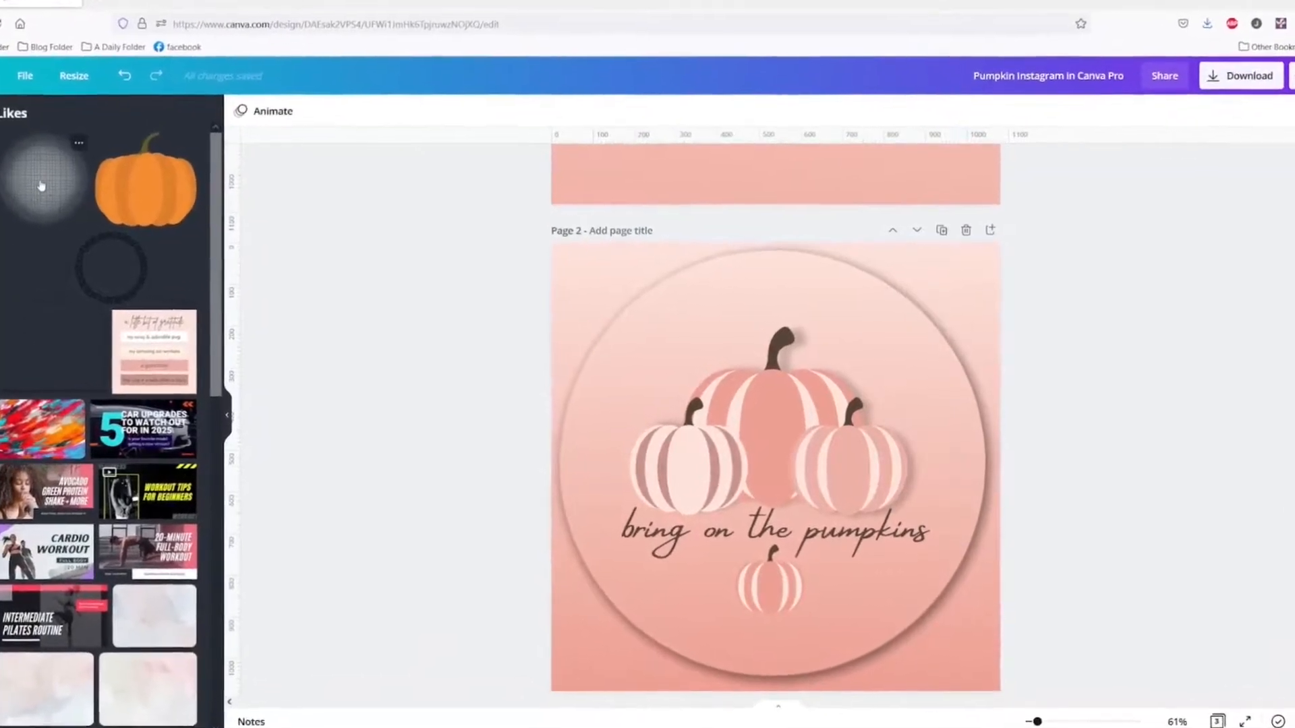
- Add the liked Circle Halftone graphic to page 2, and view the details of the round frame and the halftone
left_click(71, 197)
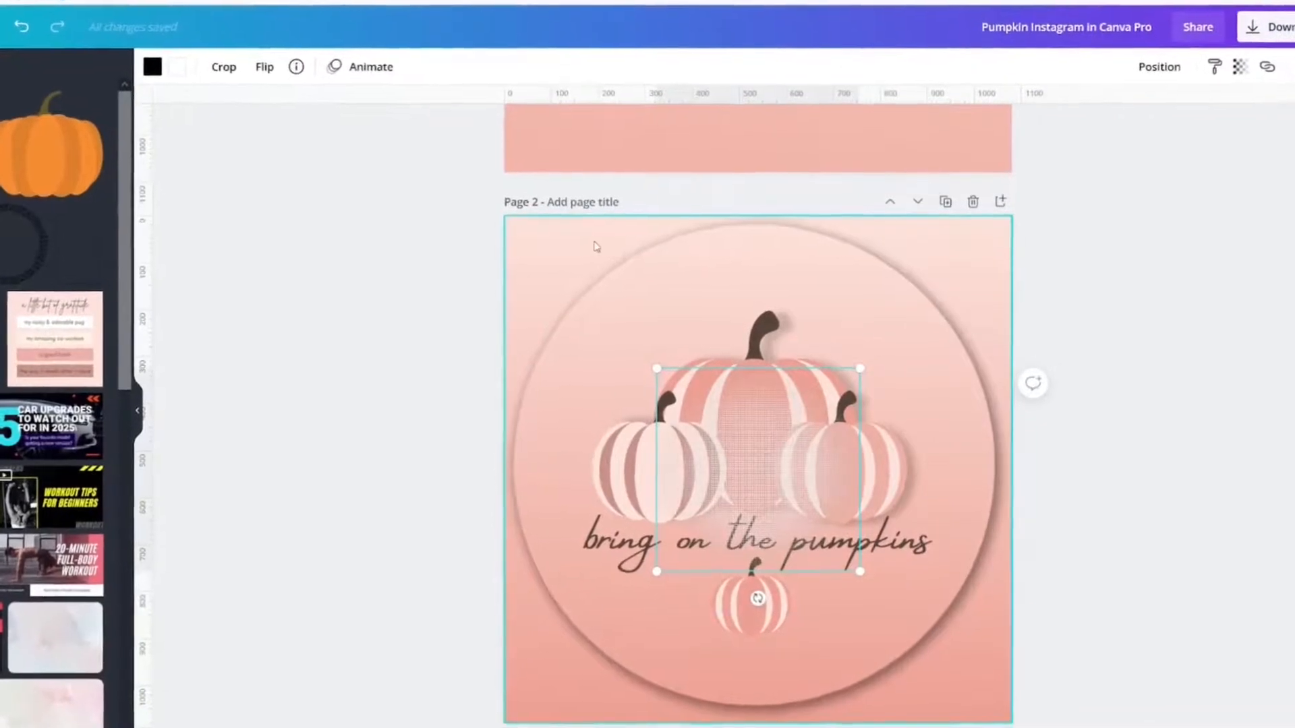
left_click(606, 271)
left_click(329, 55)
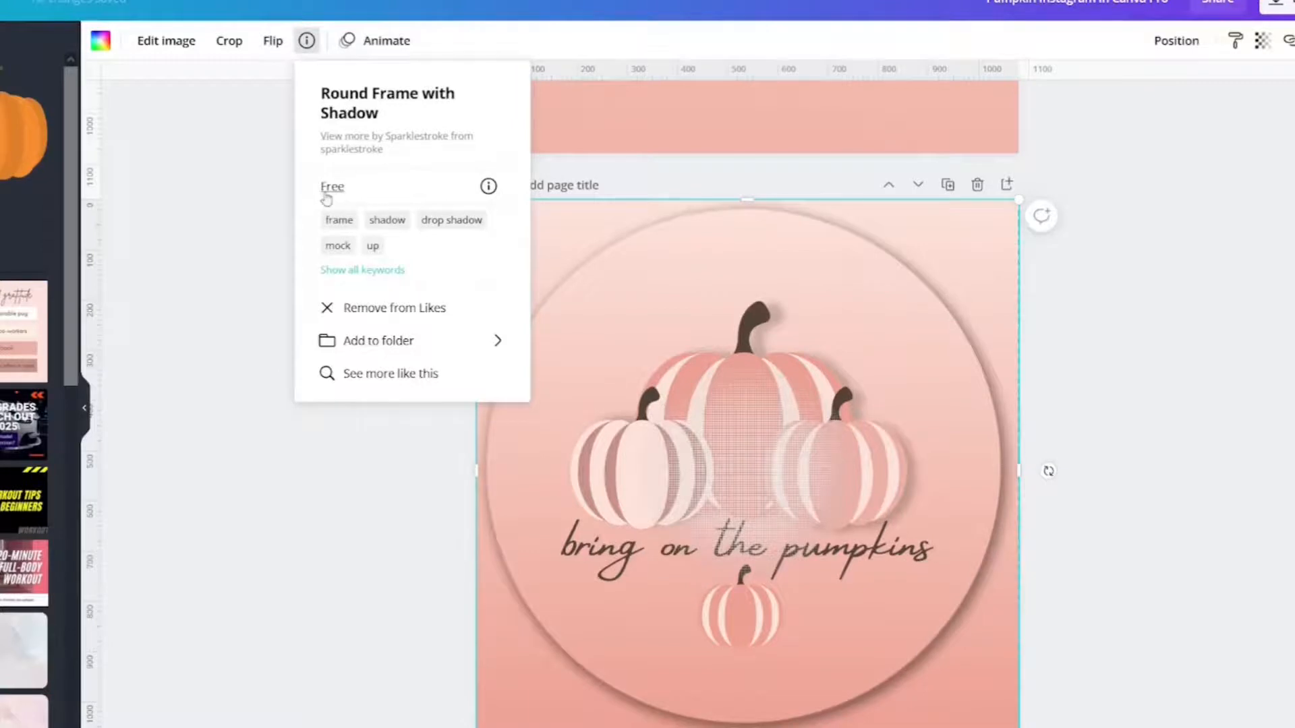
left_click(774, 443)
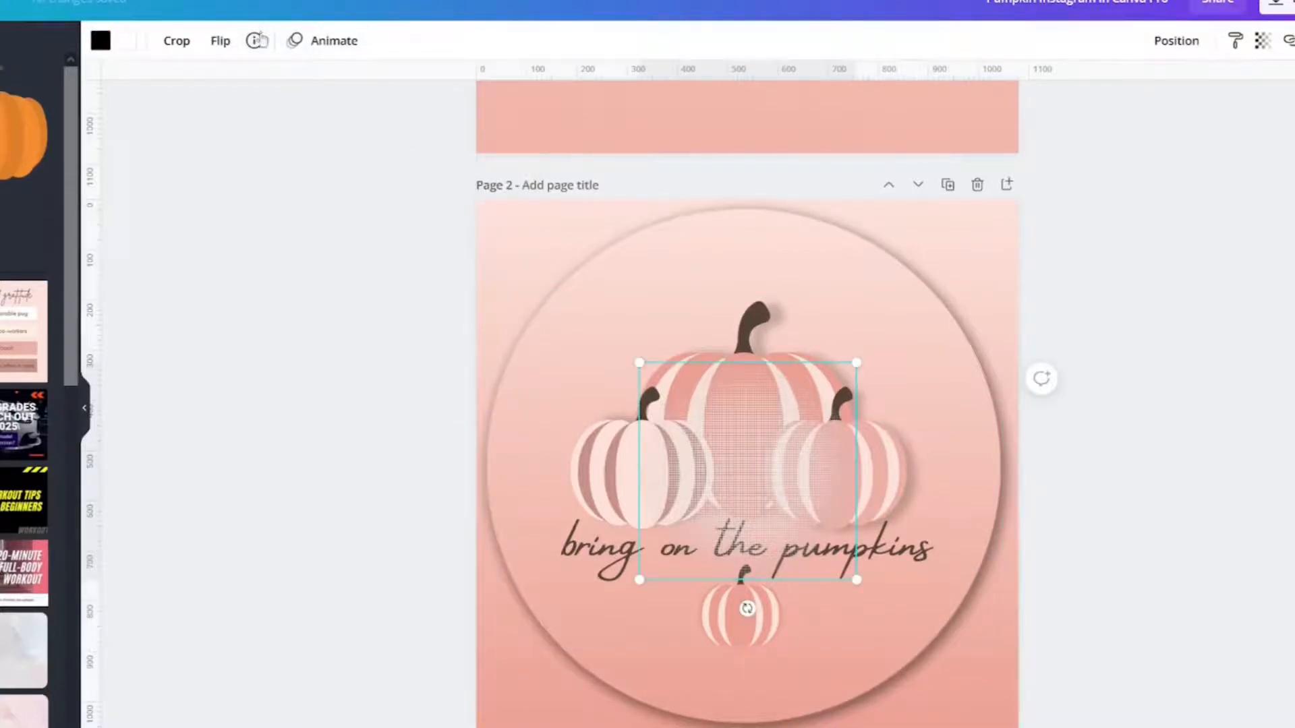
left_click(256, 41)
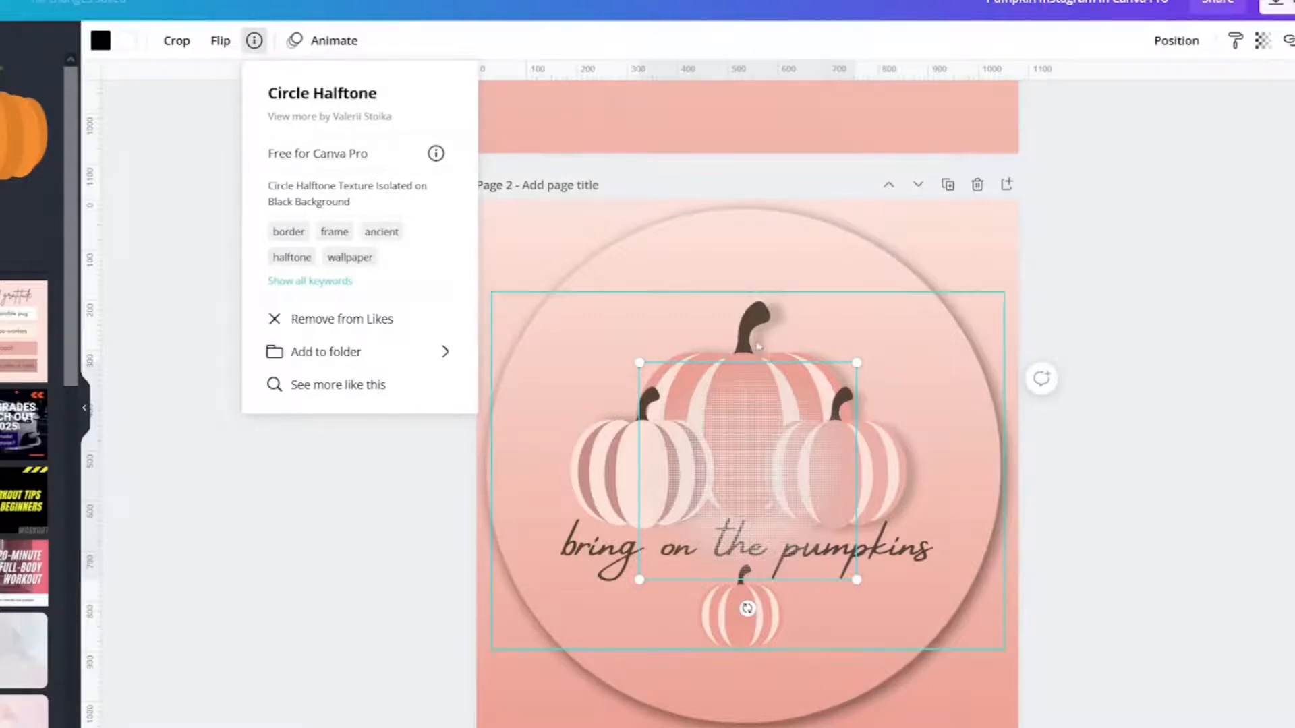
left_click(669, 385)
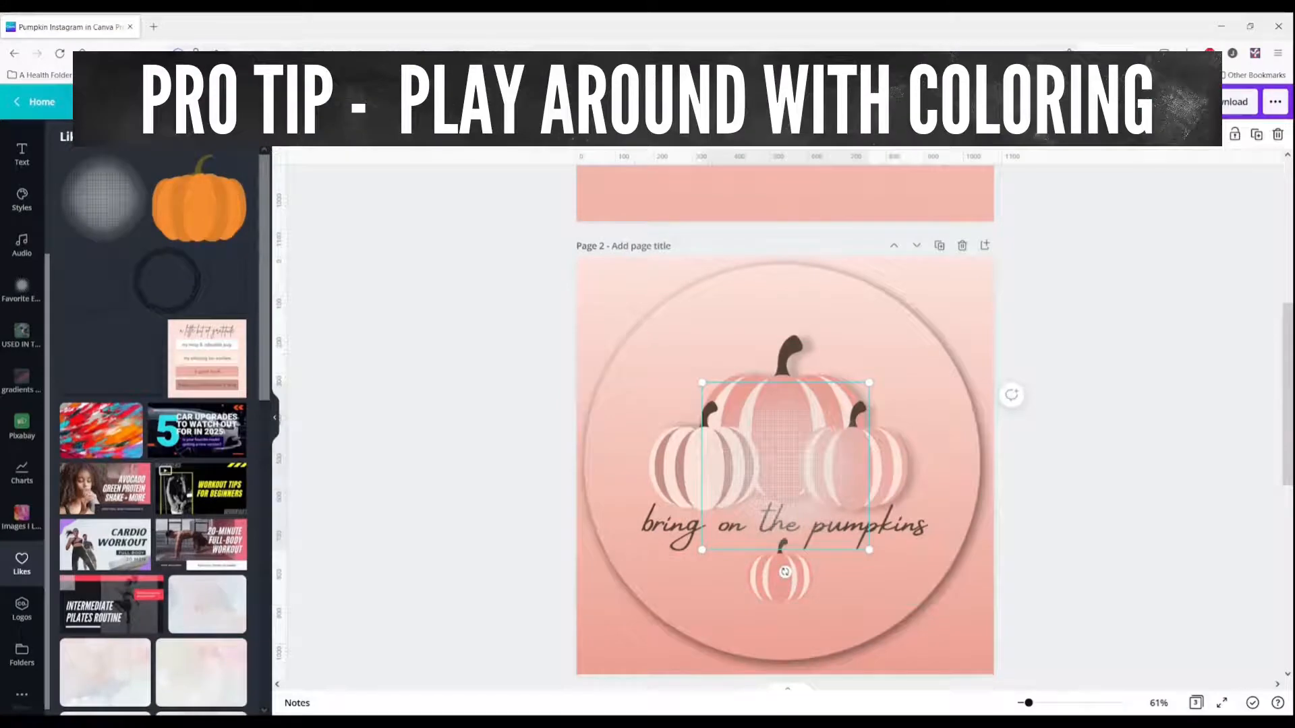
- Recolor the halftone's black to coral and its white to pale pink from the document colors
left_click(297, 101)
left_click(239, 200)
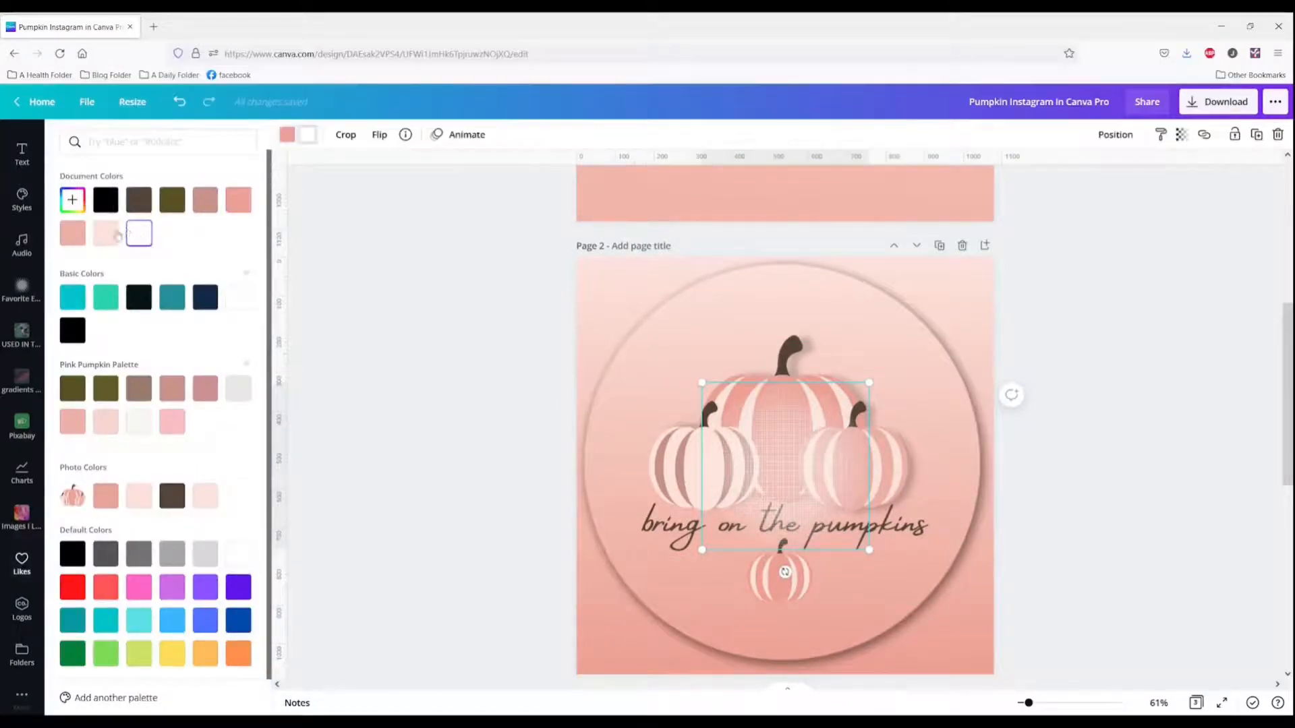
left_click(106, 232)
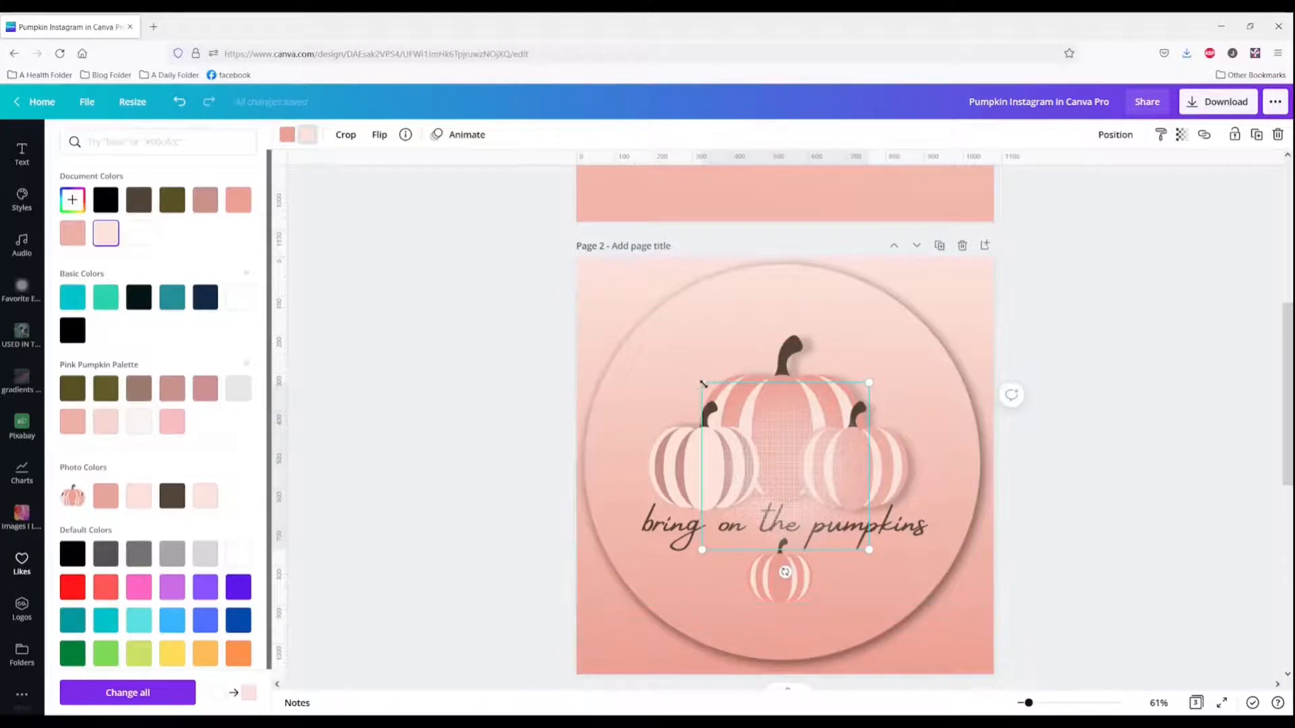
- Enlarge the halftone to cover all of page 2 and set its transparency to 23
left_click_drag(703, 382, 608, 289)
left_click_drag(869, 552, 986, 691)
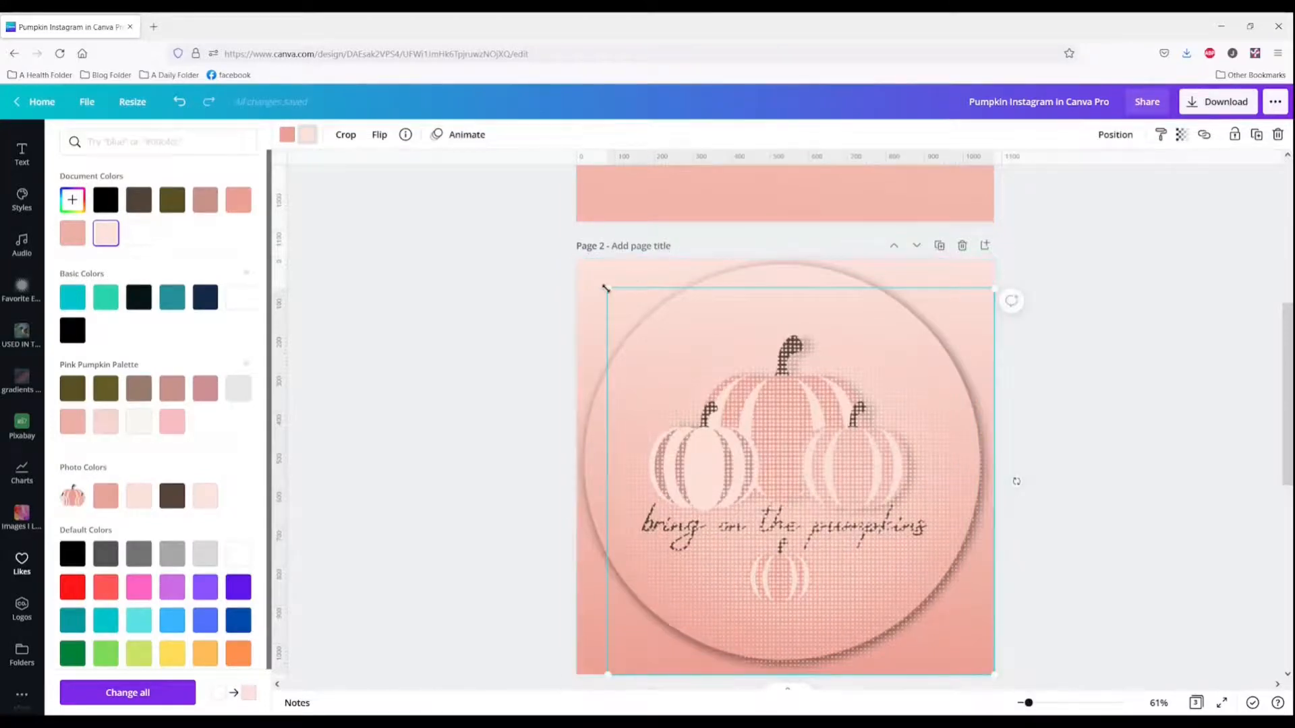
left_click_drag(608, 289, 579, 253)
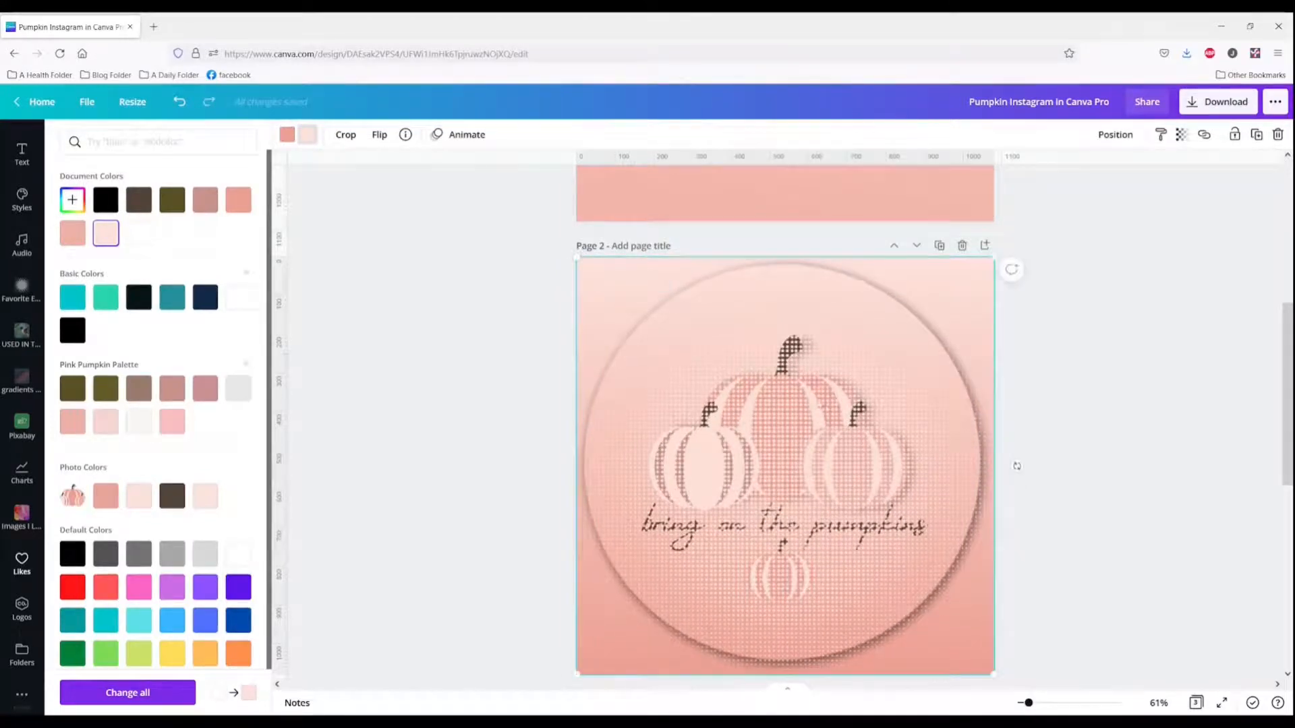
left_click(1181, 135)
left_click_drag(1138, 178, 1080, 174)
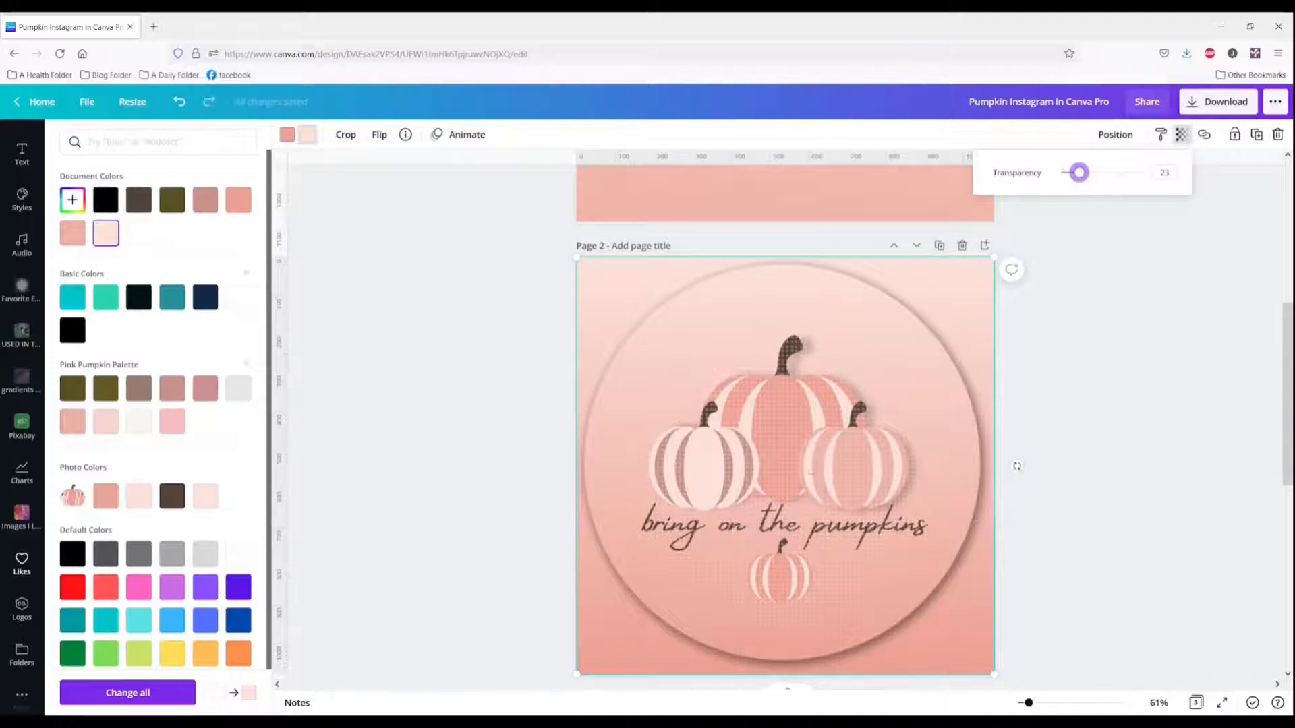
- Try off-white and brown as the halftone's second color, and settle on dusty rose from the Pink Pumpkin Palette
left_click(139, 427)
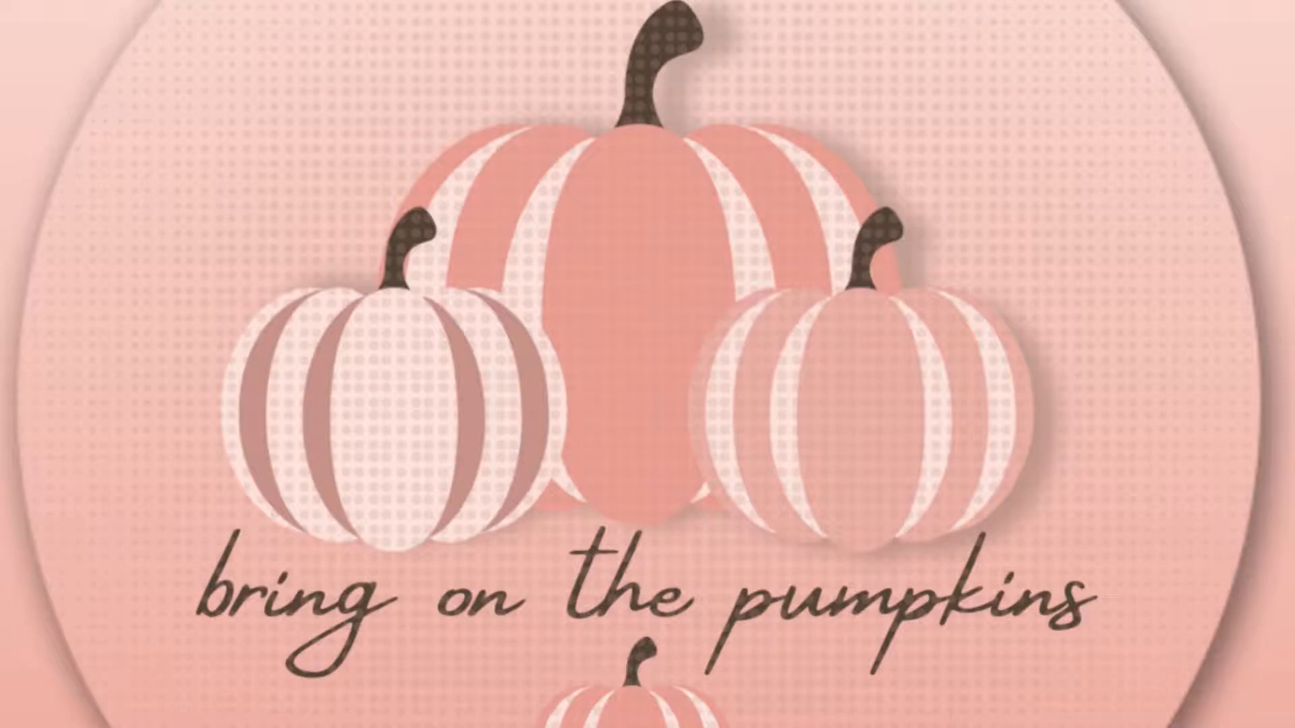
left_click(139, 389)
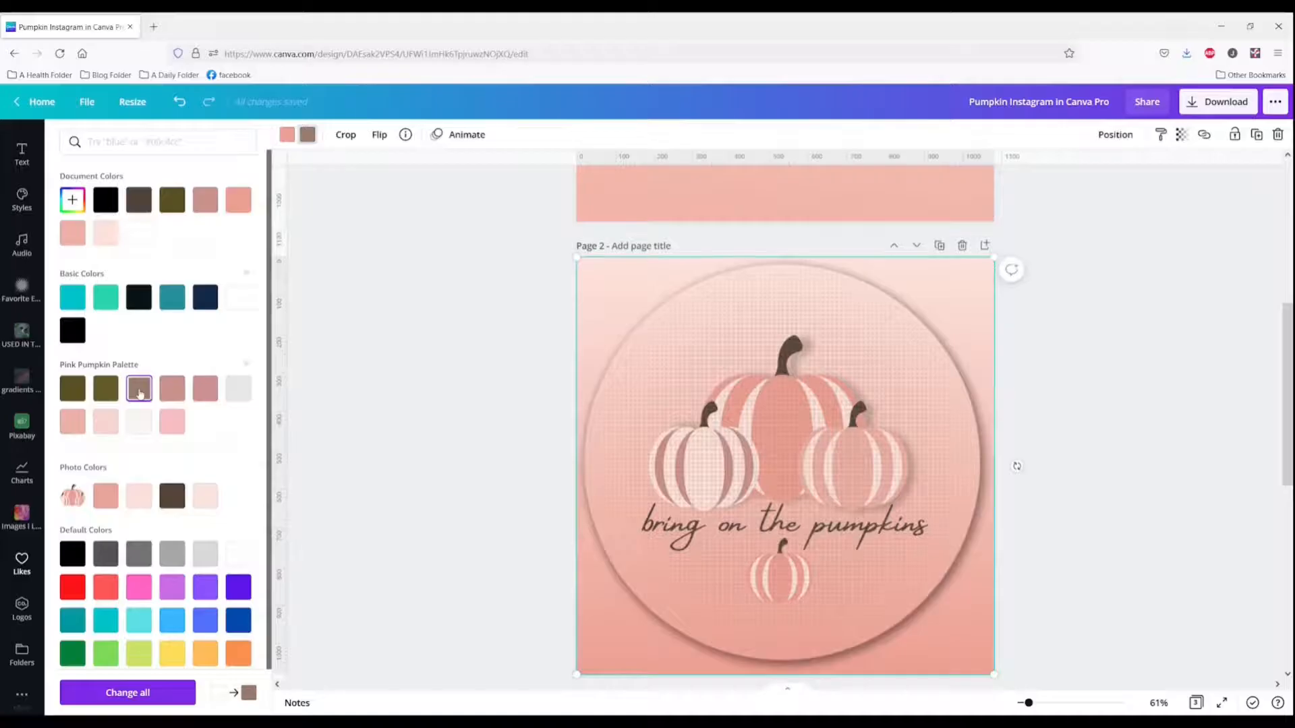
left_click(171, 391)
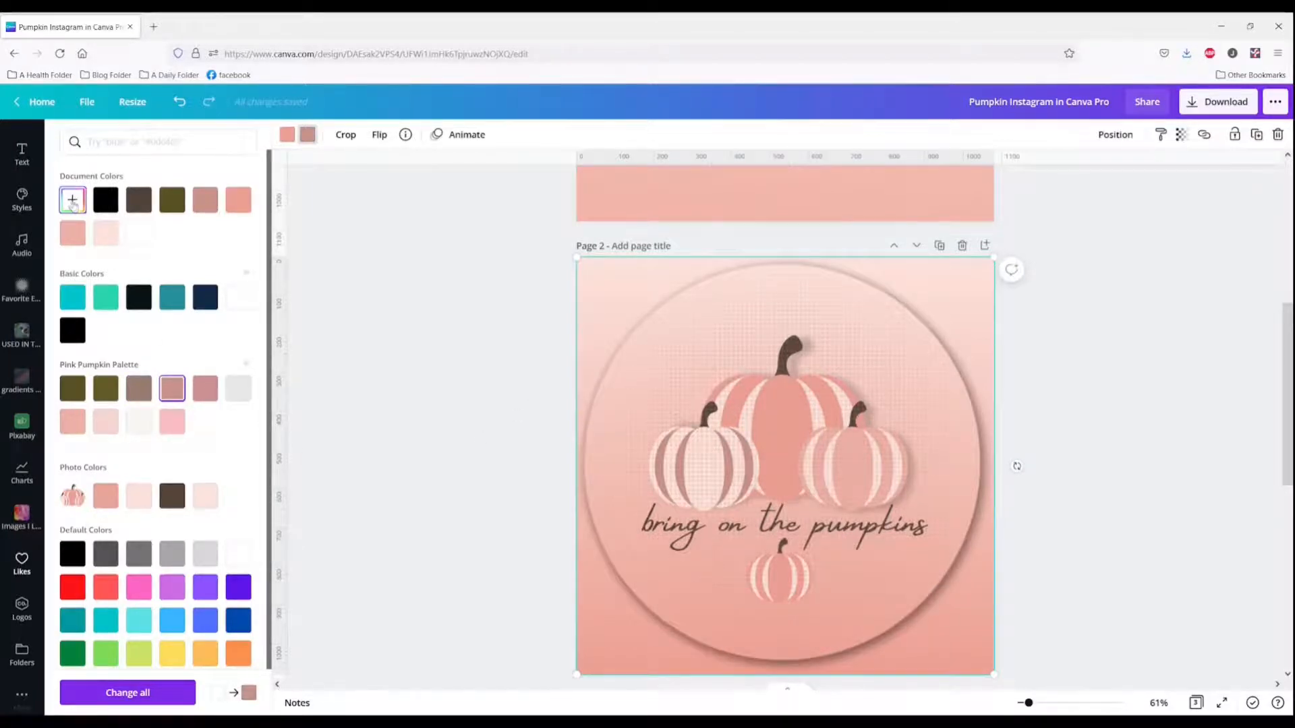
left_click(72, 201)
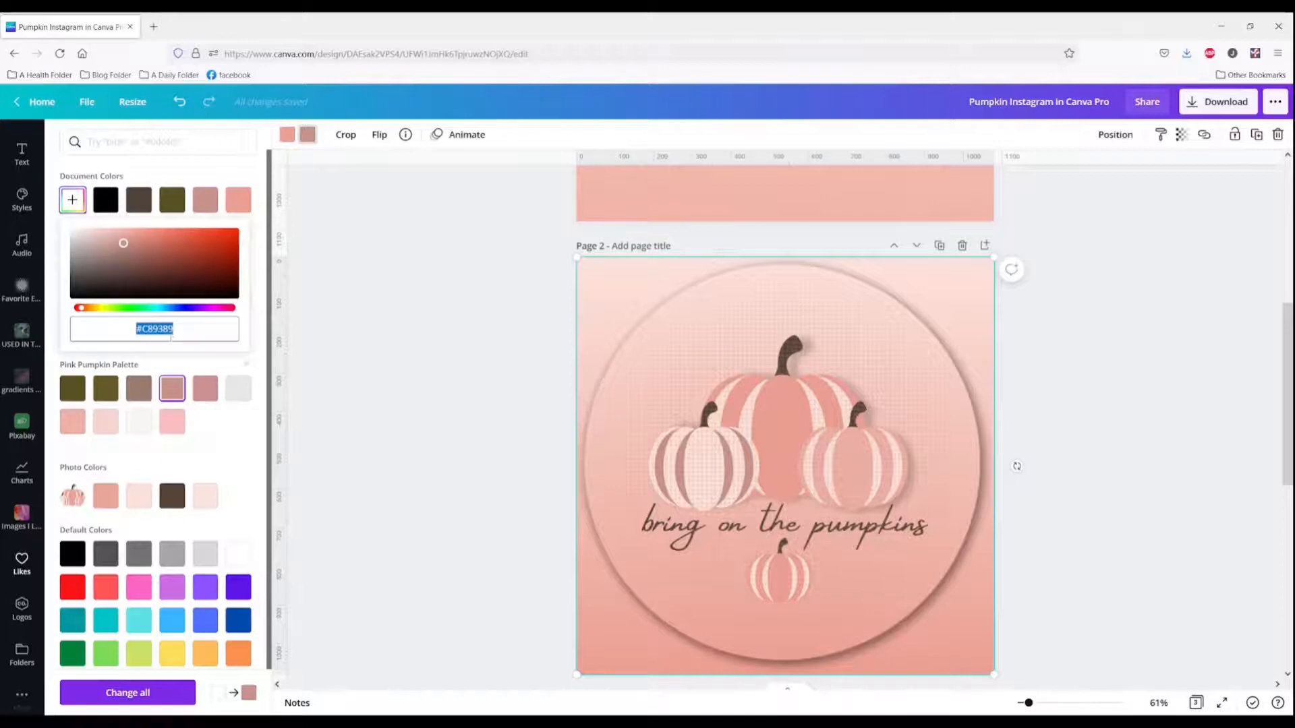
left_click(338, 247)
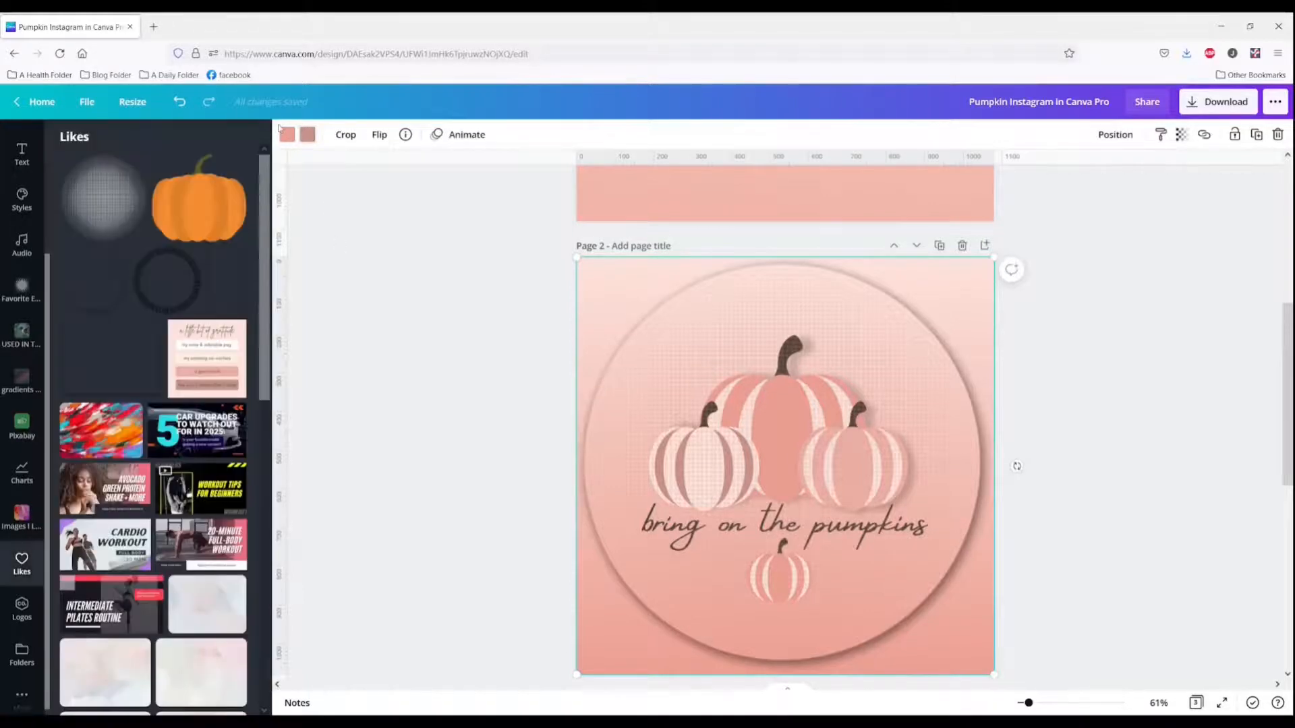
- Try light gray as the halftone's first color, and switch it to salmon pink from the Pink Pumpkin Palette
left_click(287, 134)
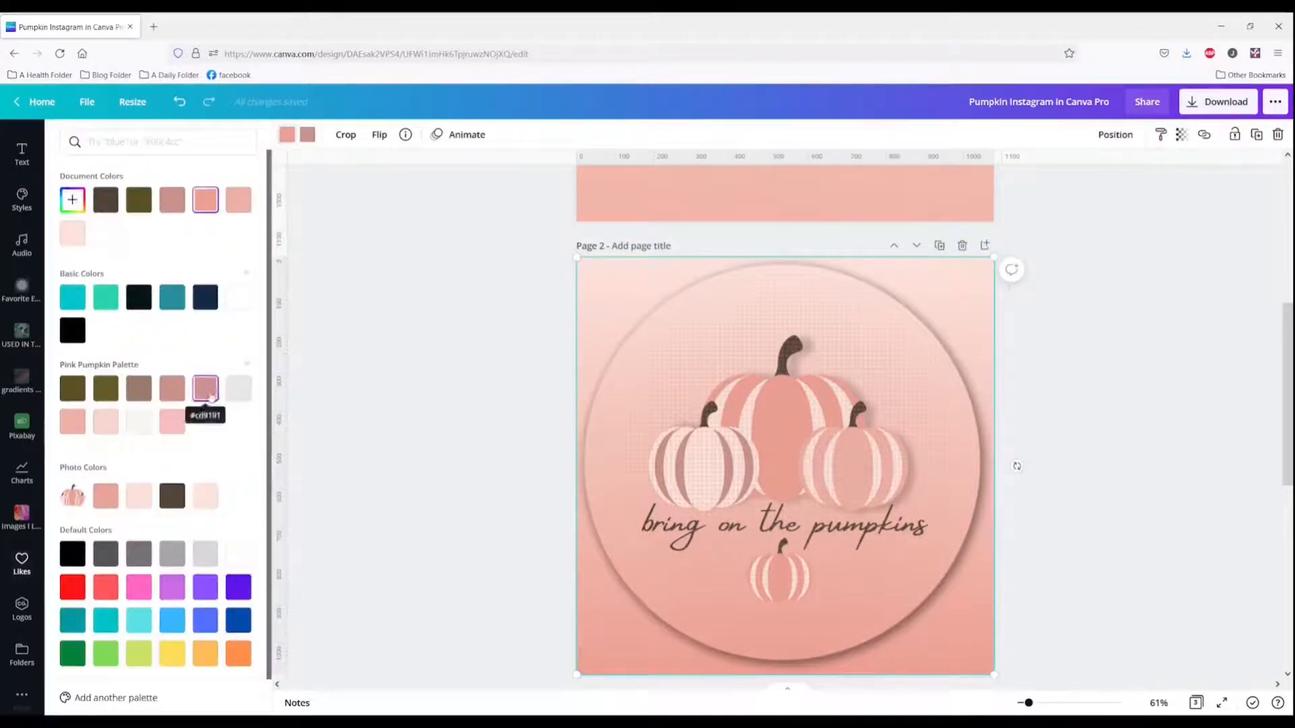
left_click(238, 388)
left_click(73, 422)
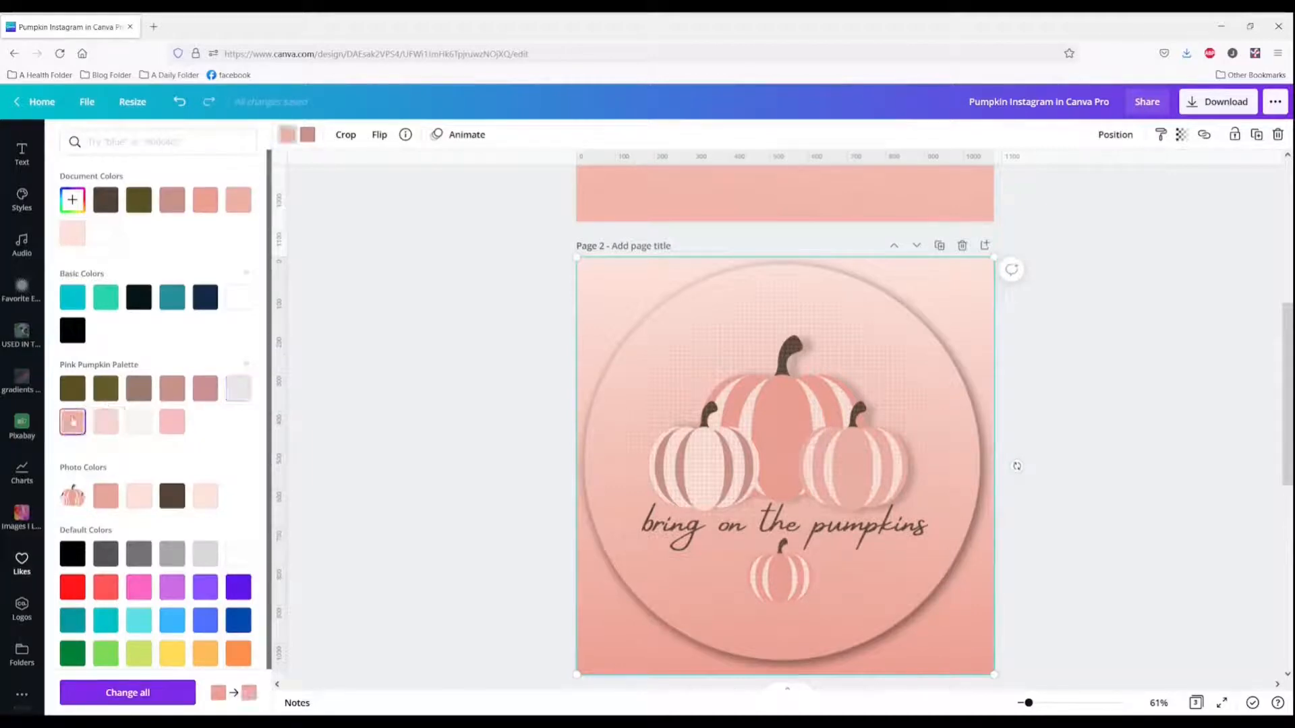
- Try pale pink as the halftone's first color, and settle on off-white from the Pink Pumpkin Palette
left_click(106, 421)
left_click(138, 423)
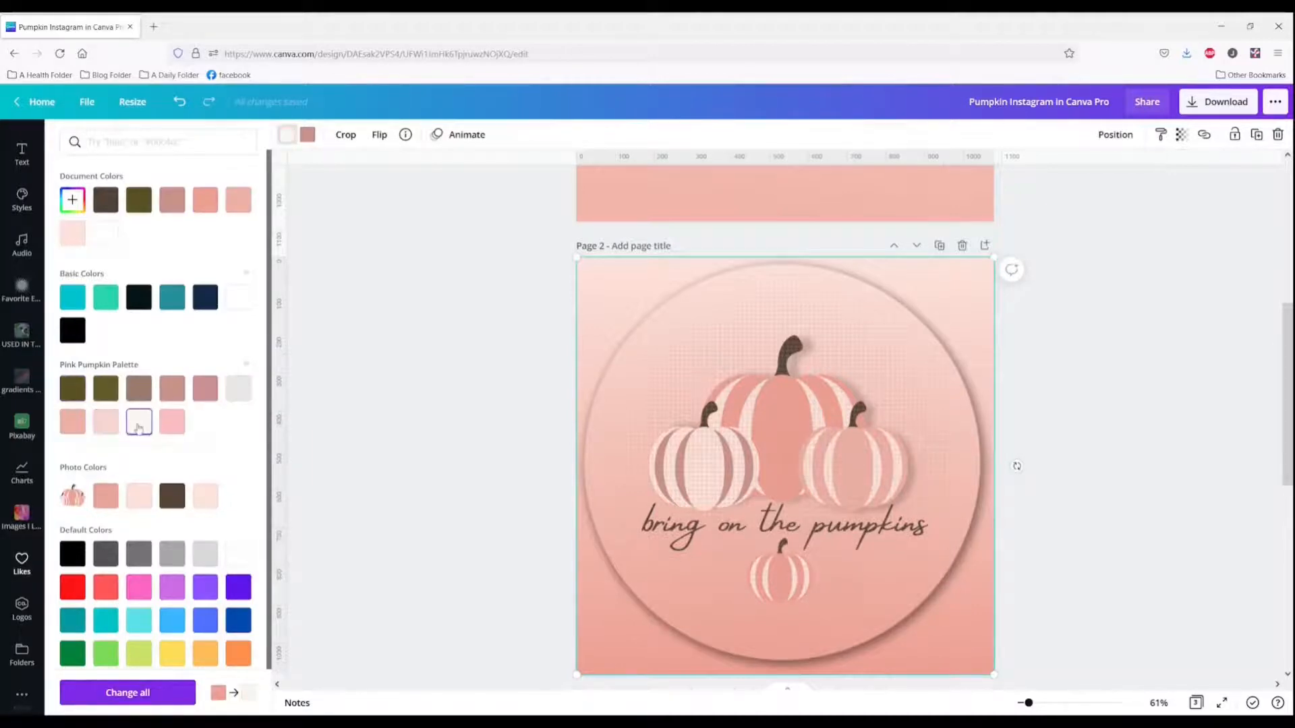
left_click(1070, 496)
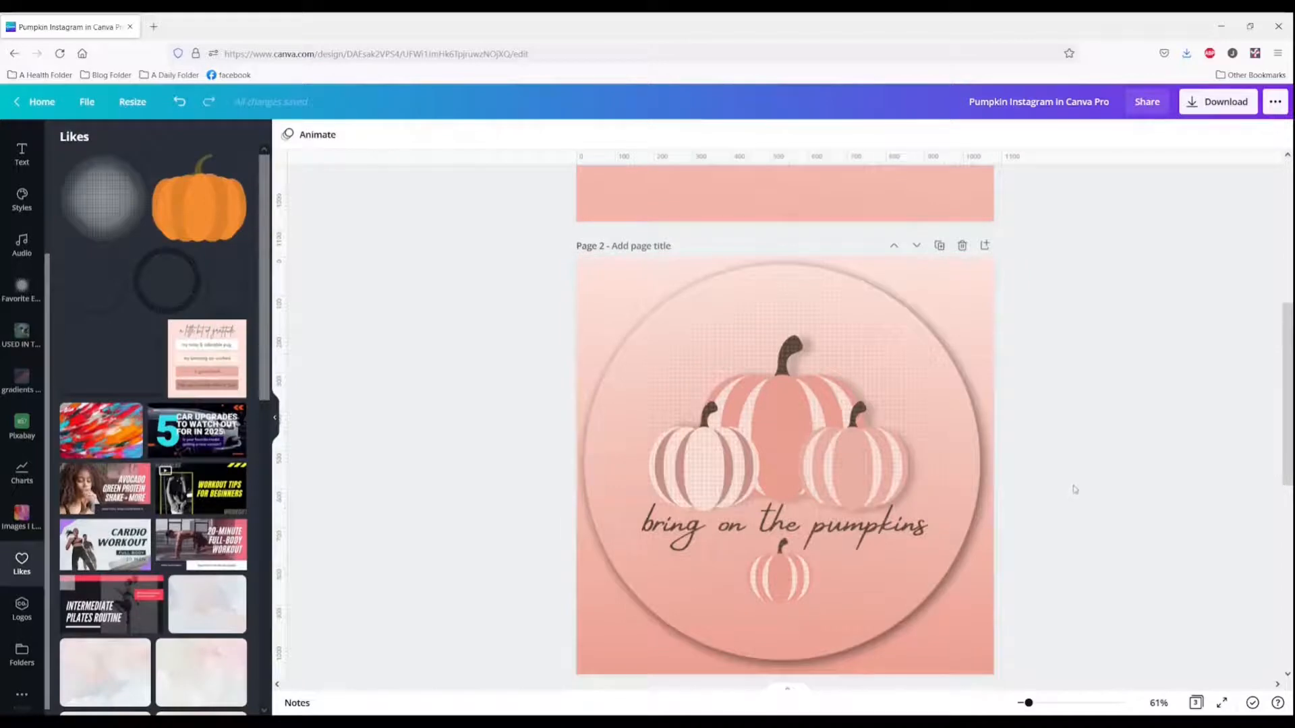
- Add the black floral wreath from the liked items to page 2 and enlarge it to about the size of the round frame
left_click(160, 291)
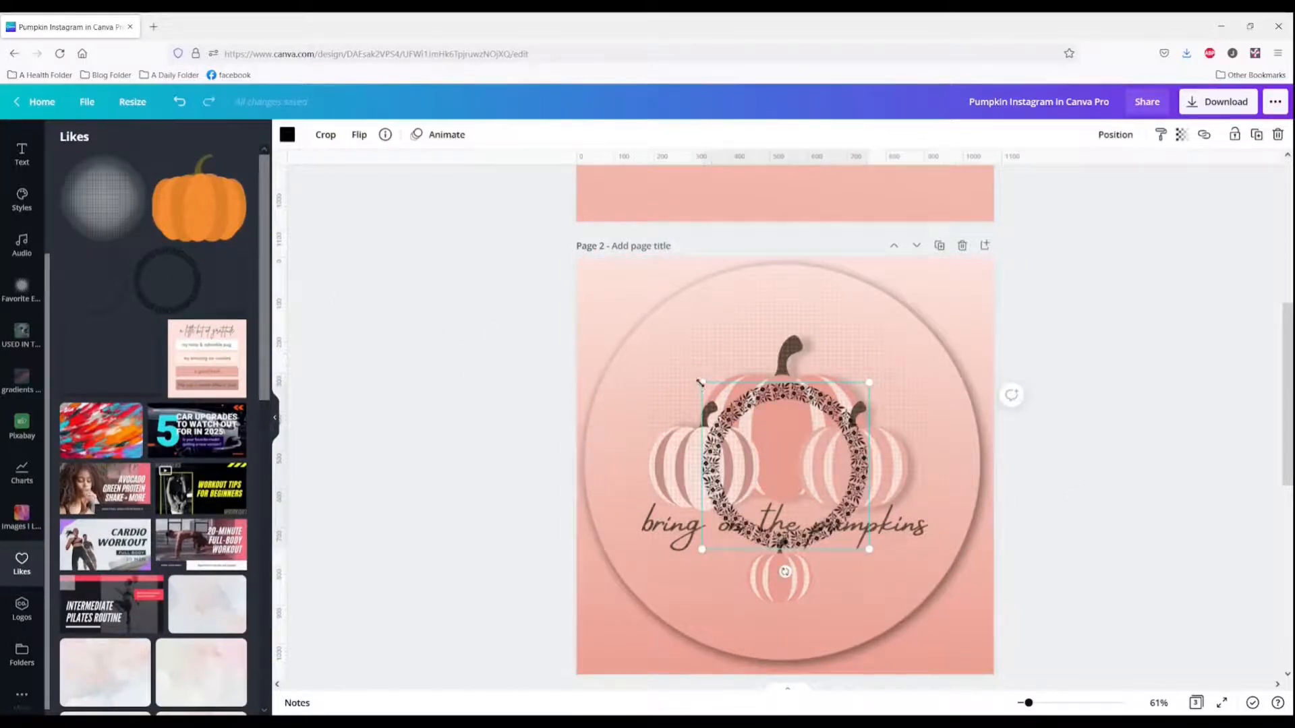
left_click_drag(700, 382, 648, 330)
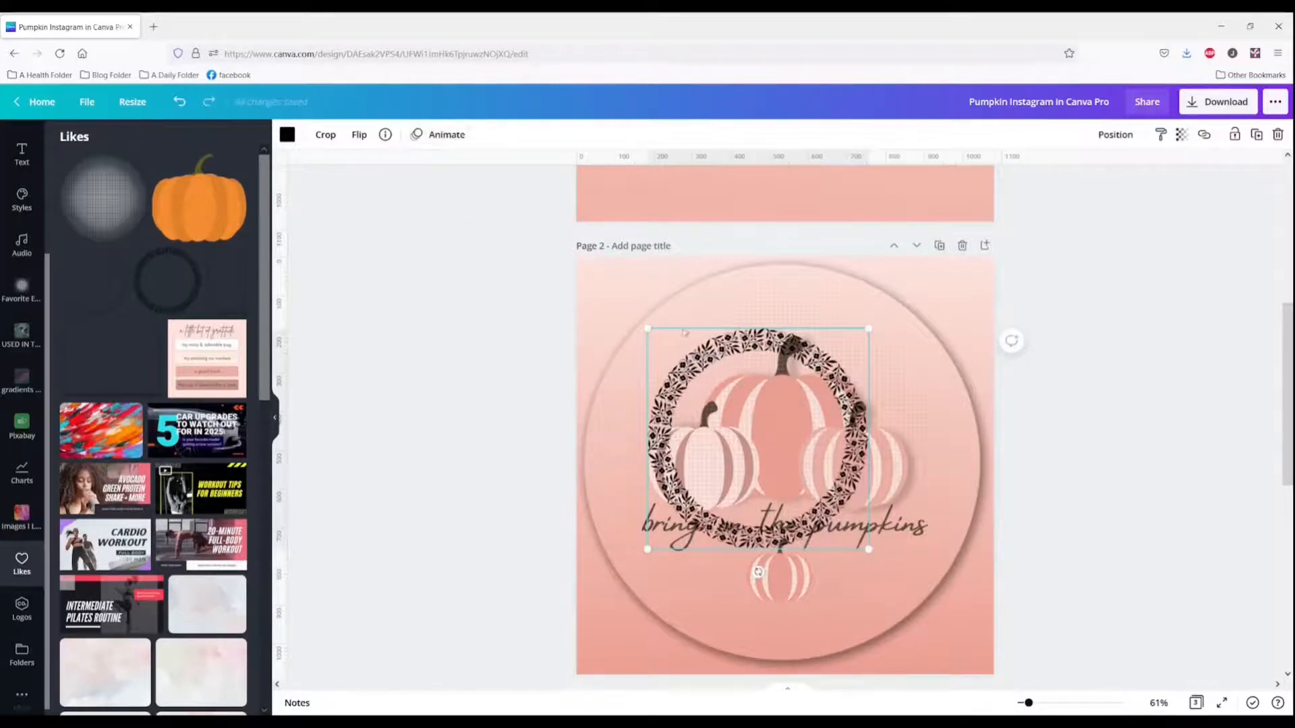
left_click_drag(646, 326, 584, 281)
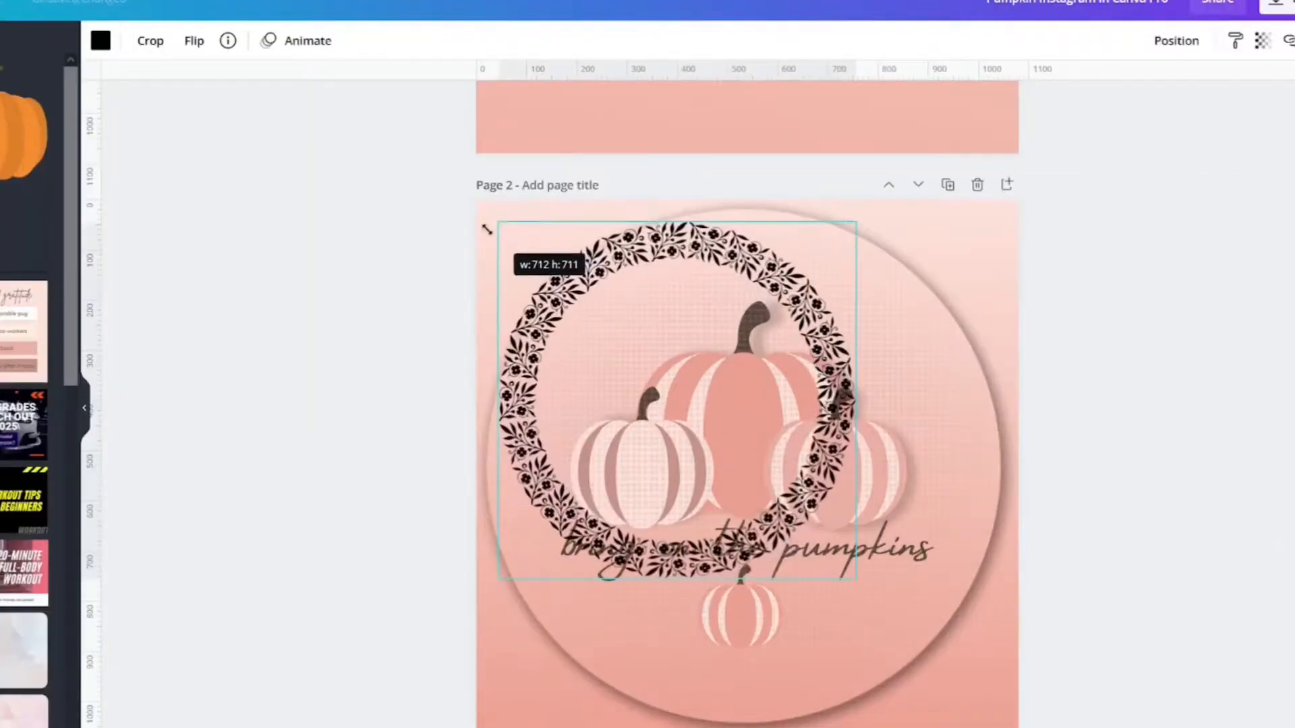
left_click_drag(487, 230, 487, 230)
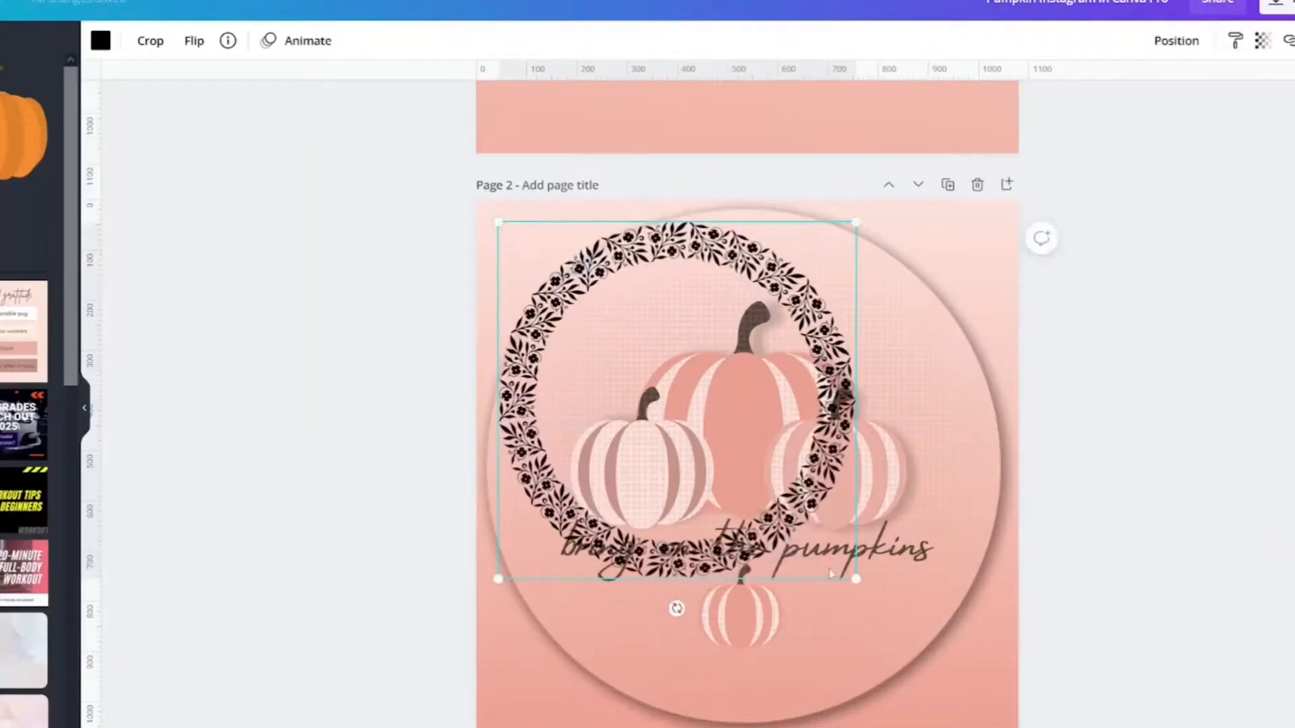
left_click_drag(854, 579, 1012, 727)
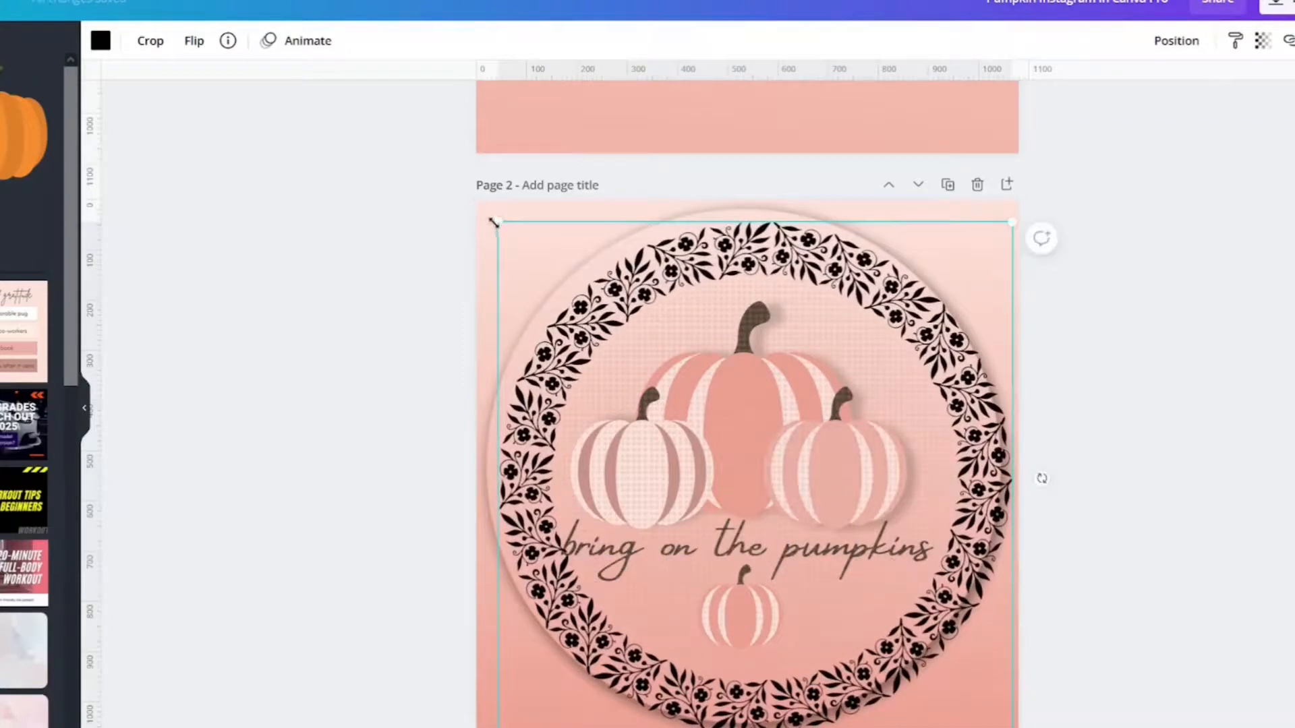
mouse_move(495, 221)
left_mouse_down()
mouse_move(469, 193)
mouse_move(484, 209)
left_mouse_up()
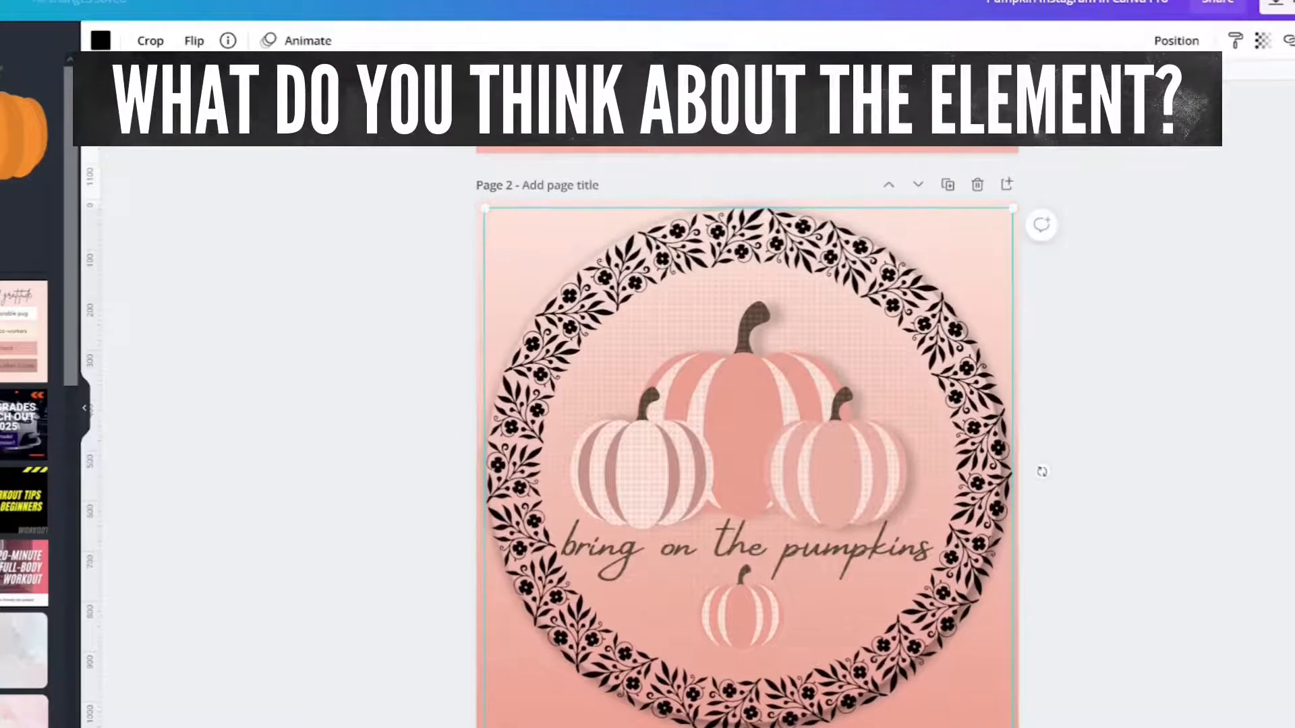
- Shrink the floral wreath slightly, center it horizontally on the page and place it over the round frame
left_click(1192, 44)
left_click(1096, 223)
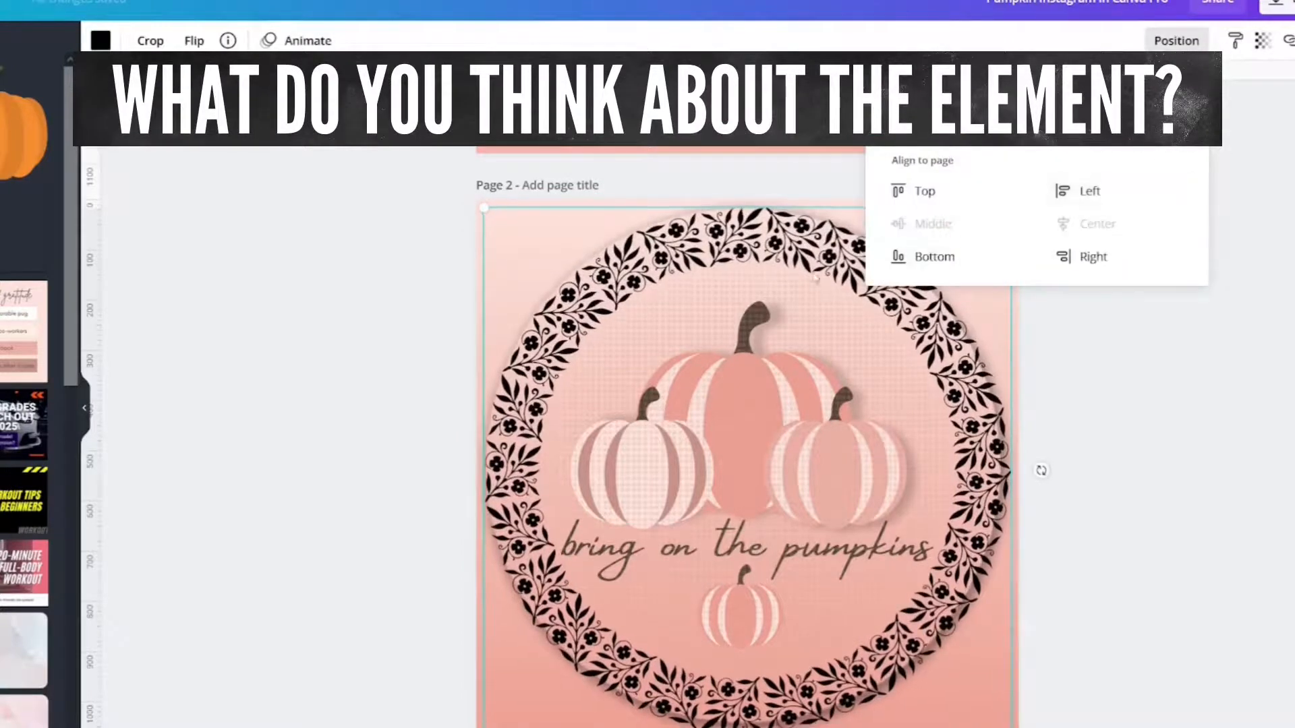
left_click_drag(478, 207, 496, 220)
left_click(1176, 41)
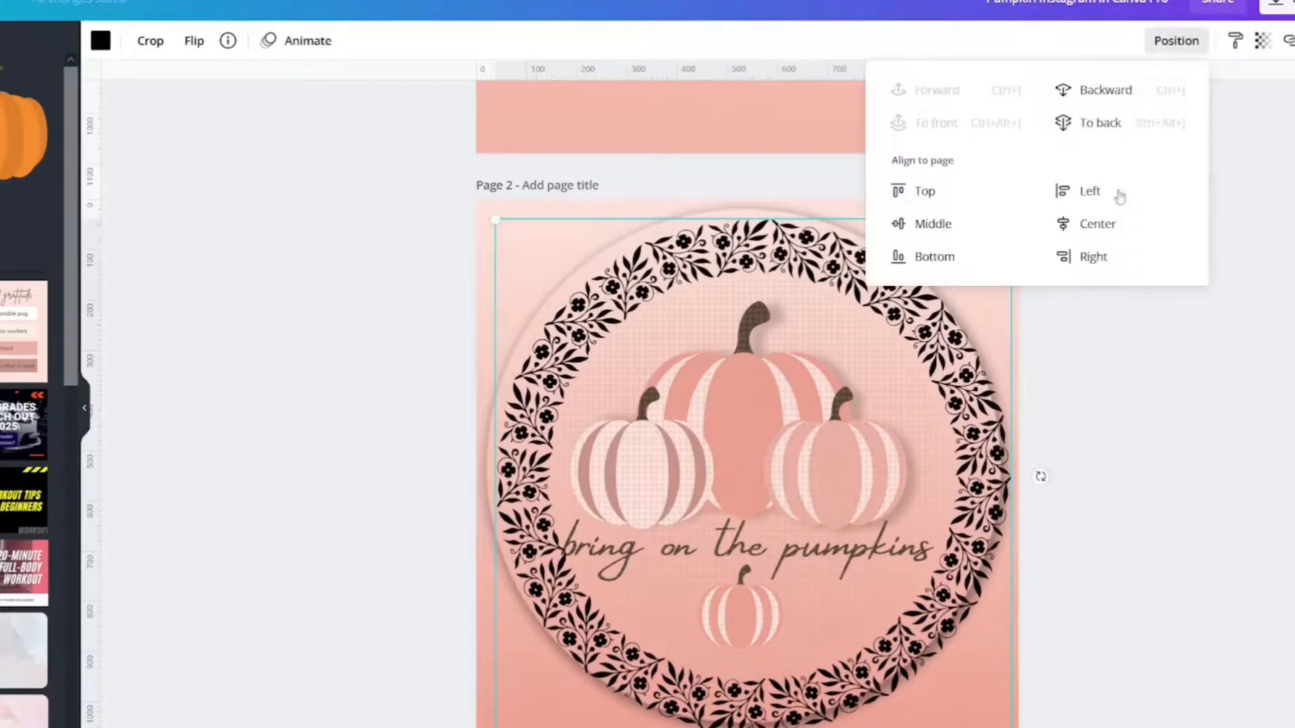
left_click(1109, 219)
left_click(935, 201)
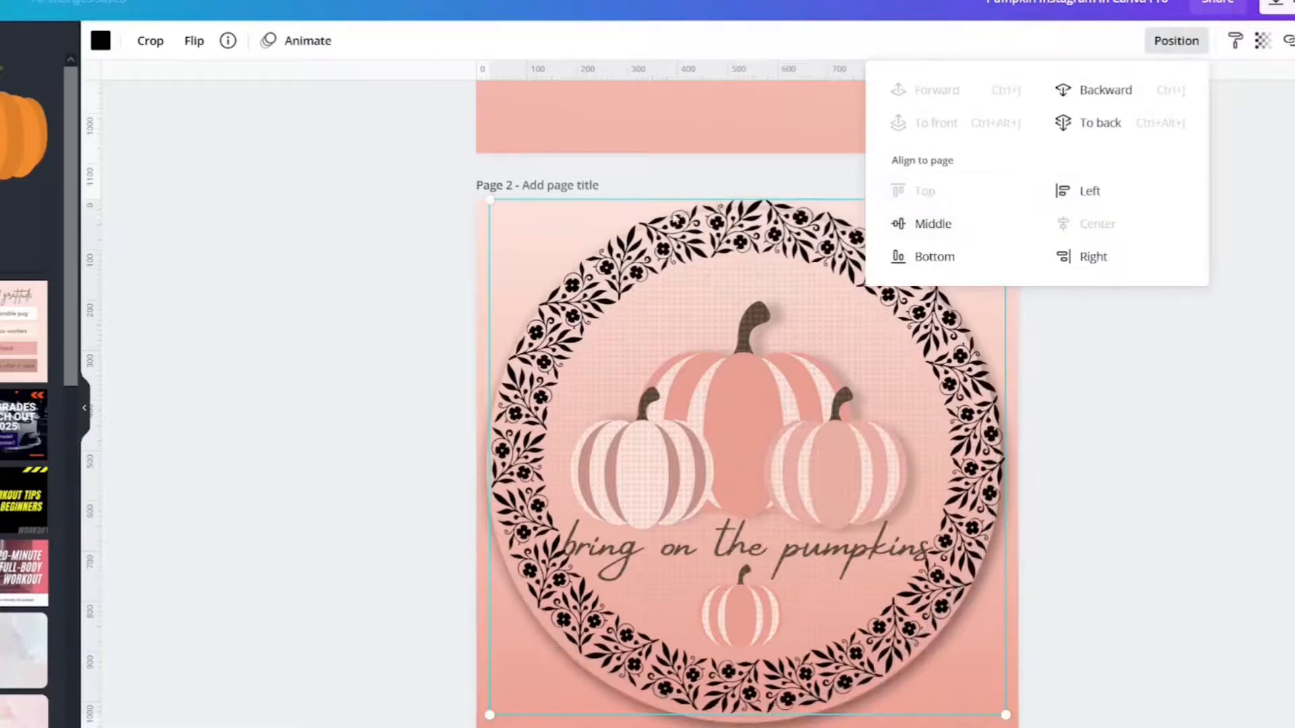
left_click(755, 244)
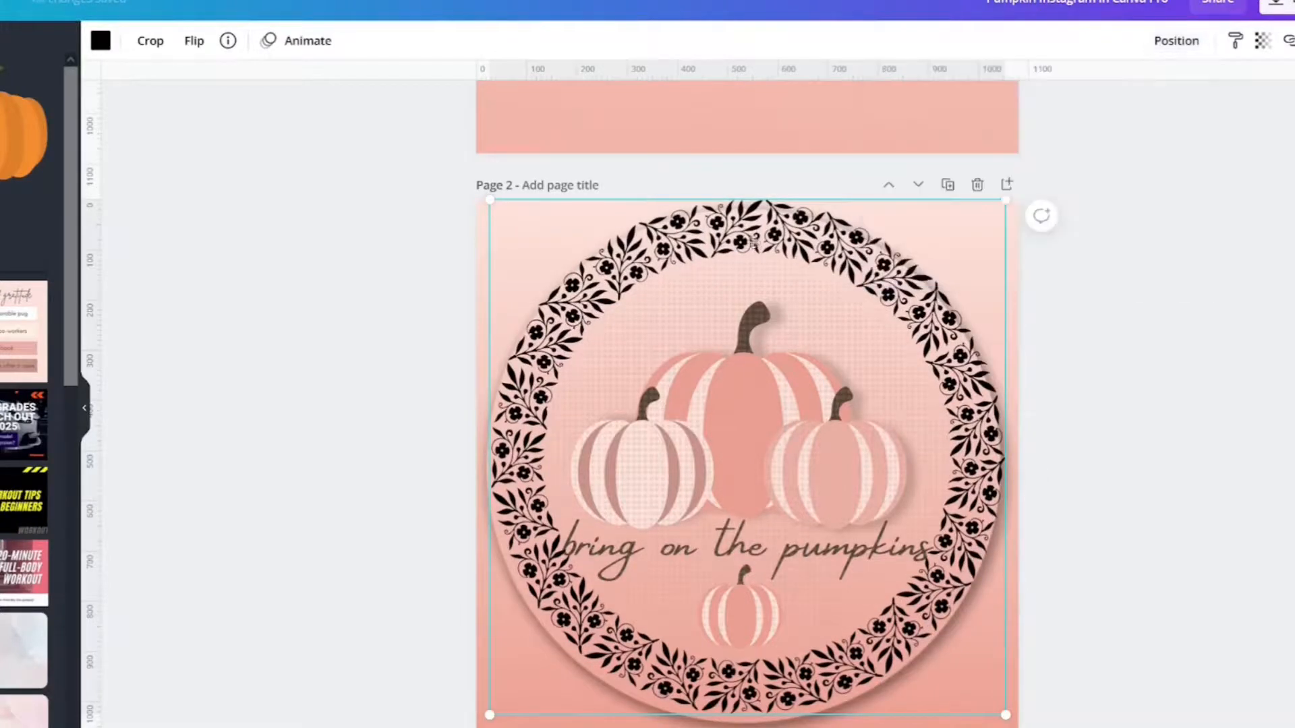
left_click(752, 244)
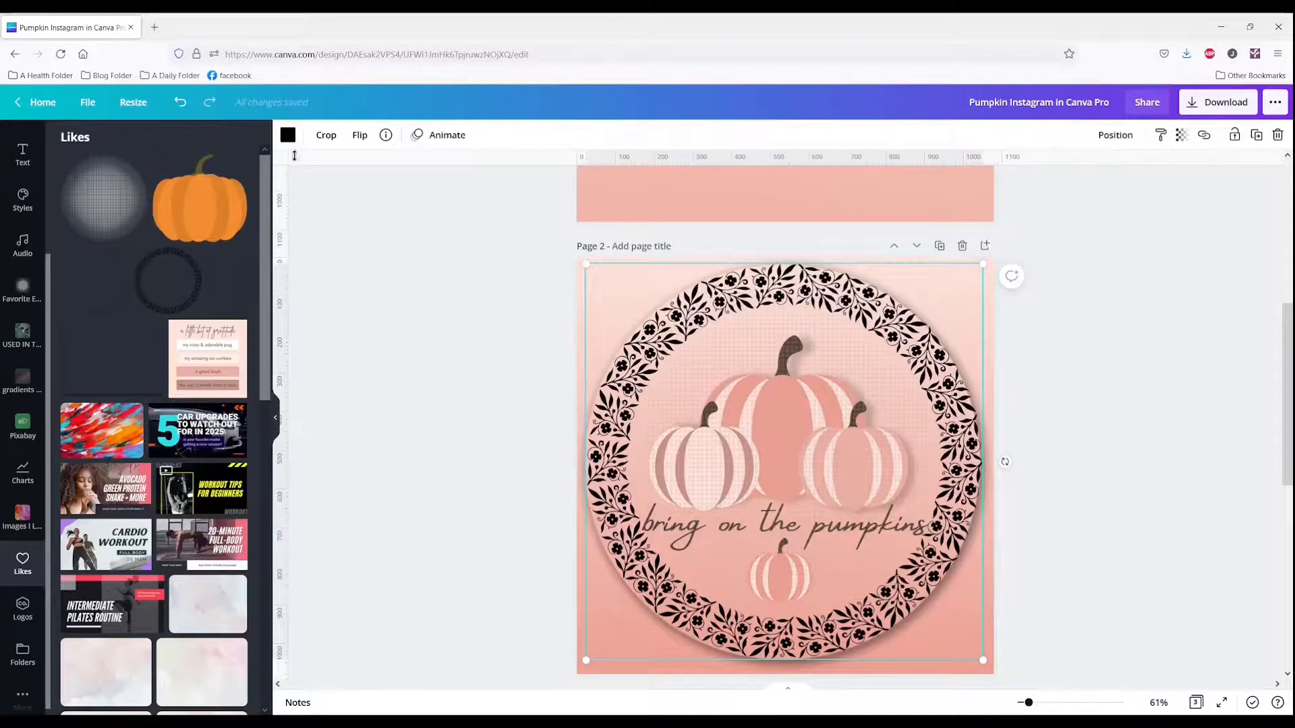
- Recolor the floral wreath to dark brown from the document colors and set its transparency to 36
left_click(288, 135)
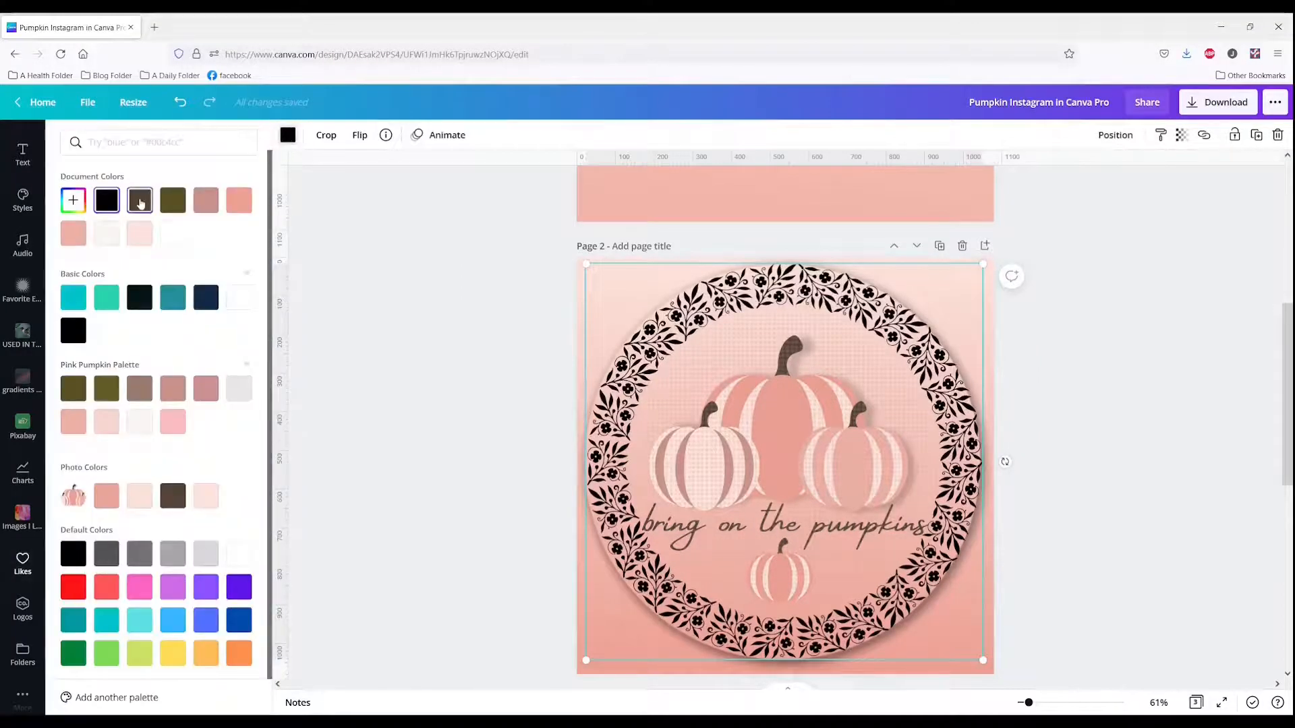
left_click(140, 201)
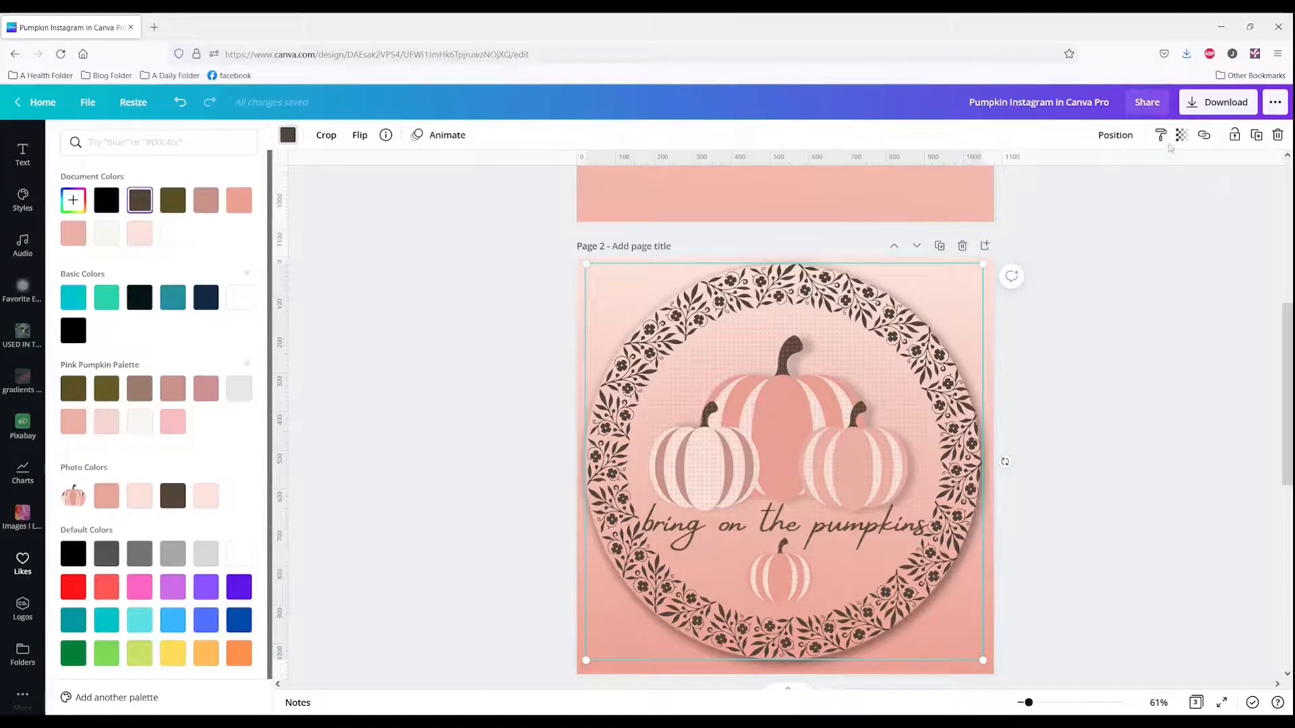
left_click(1181, 135)
left_click_drag(1144, 174, 1090, 182)
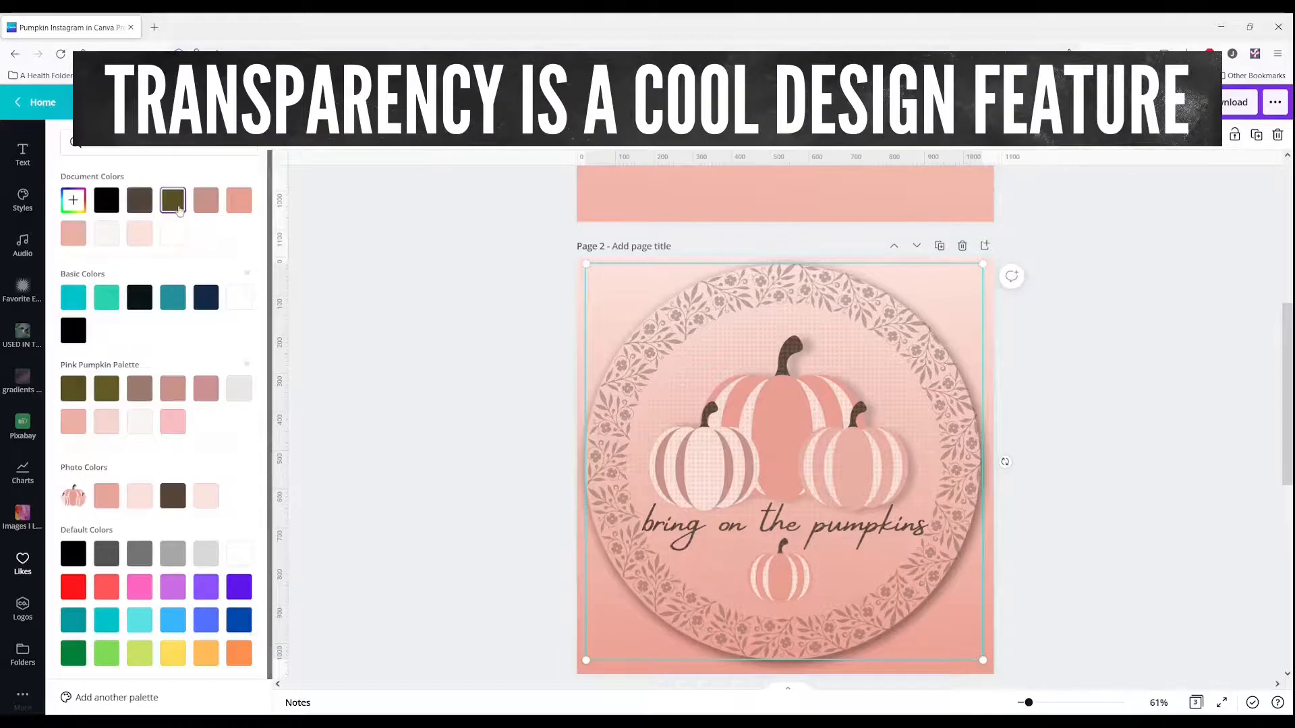
- Try salmon pink, off-white, pale pink and white as the wreath's color, and return it to dark brown
left_click(73, 234)
left_click(106, 242)
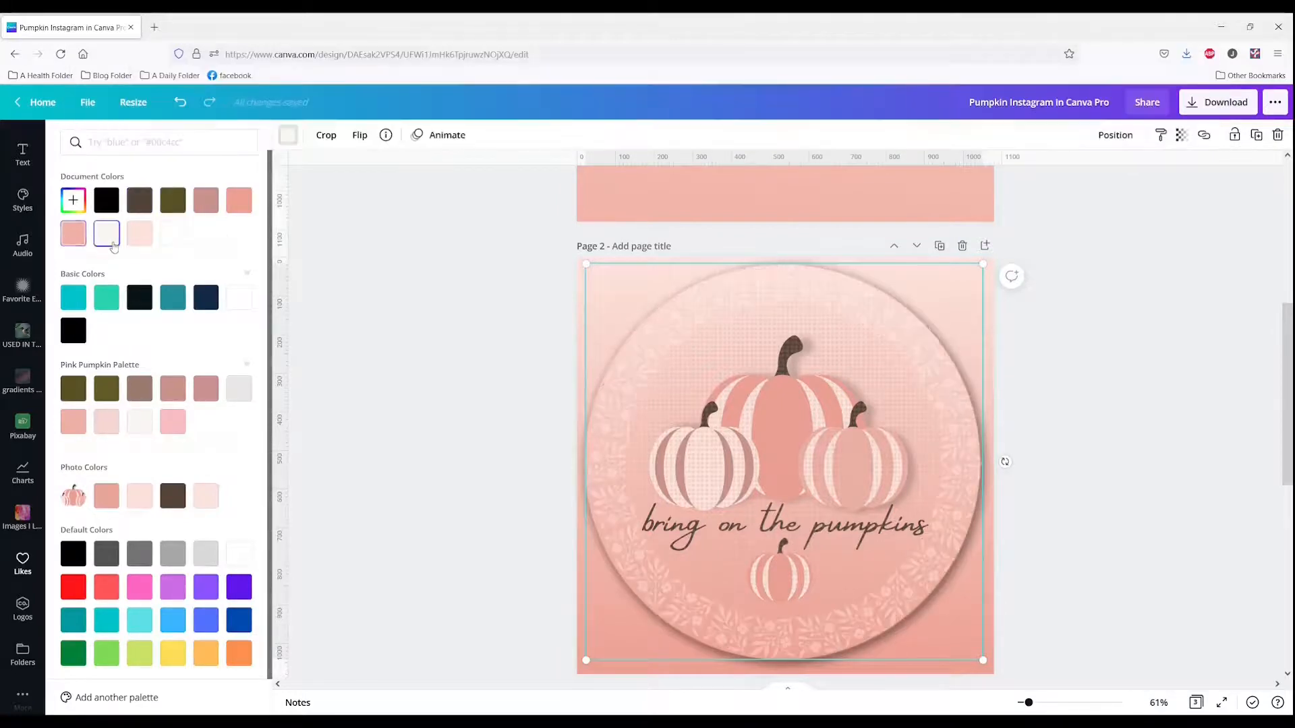
left_click(140, 243)
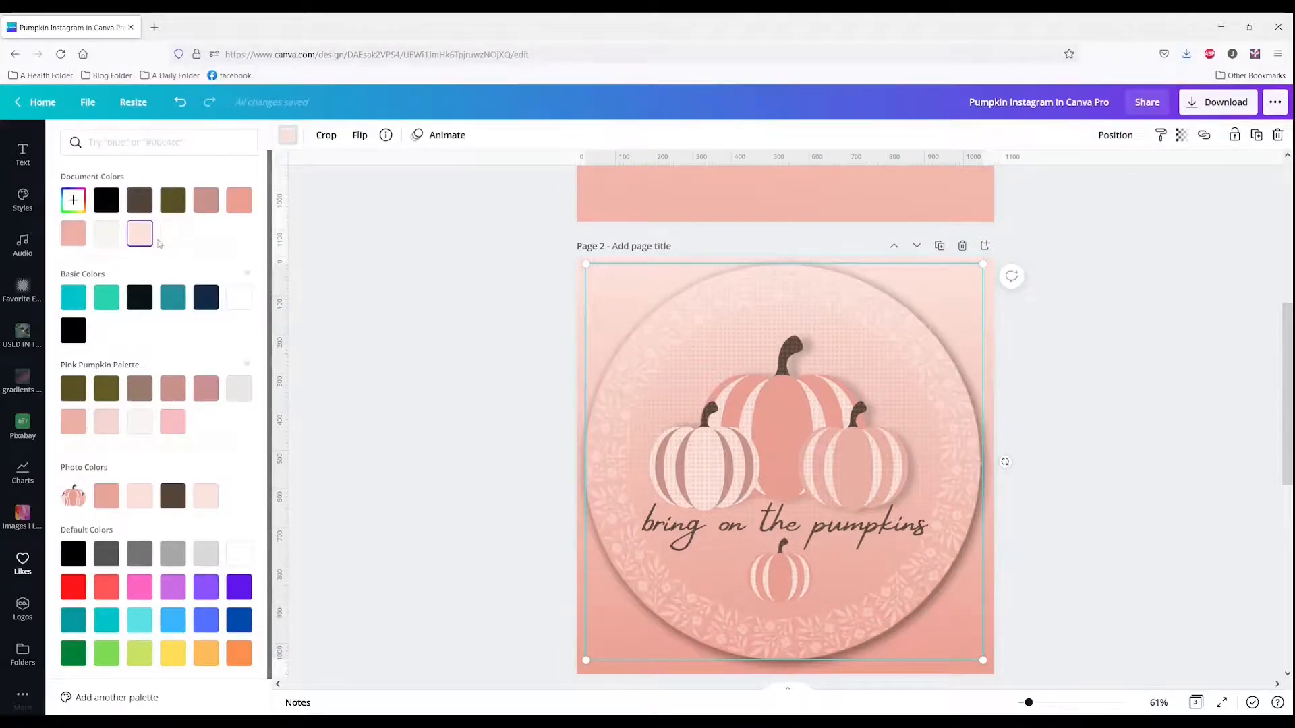
left_click(168, 237)
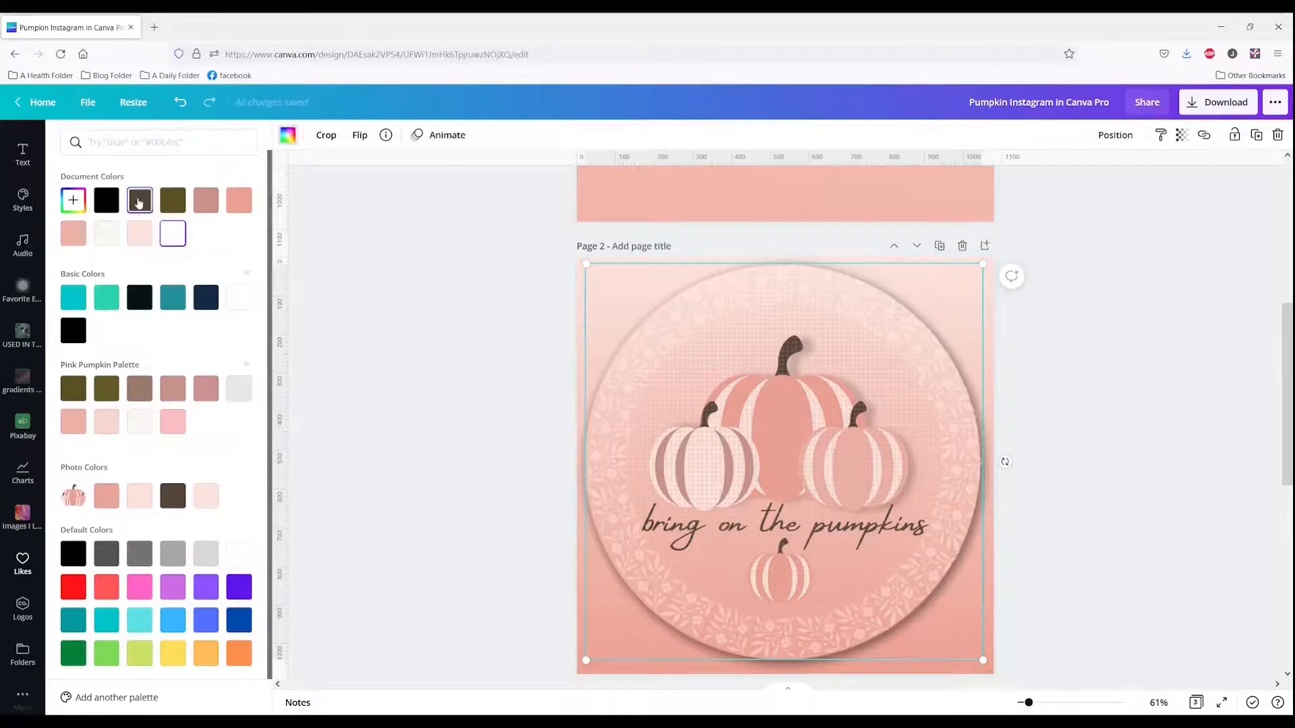
left_click(138, 202)
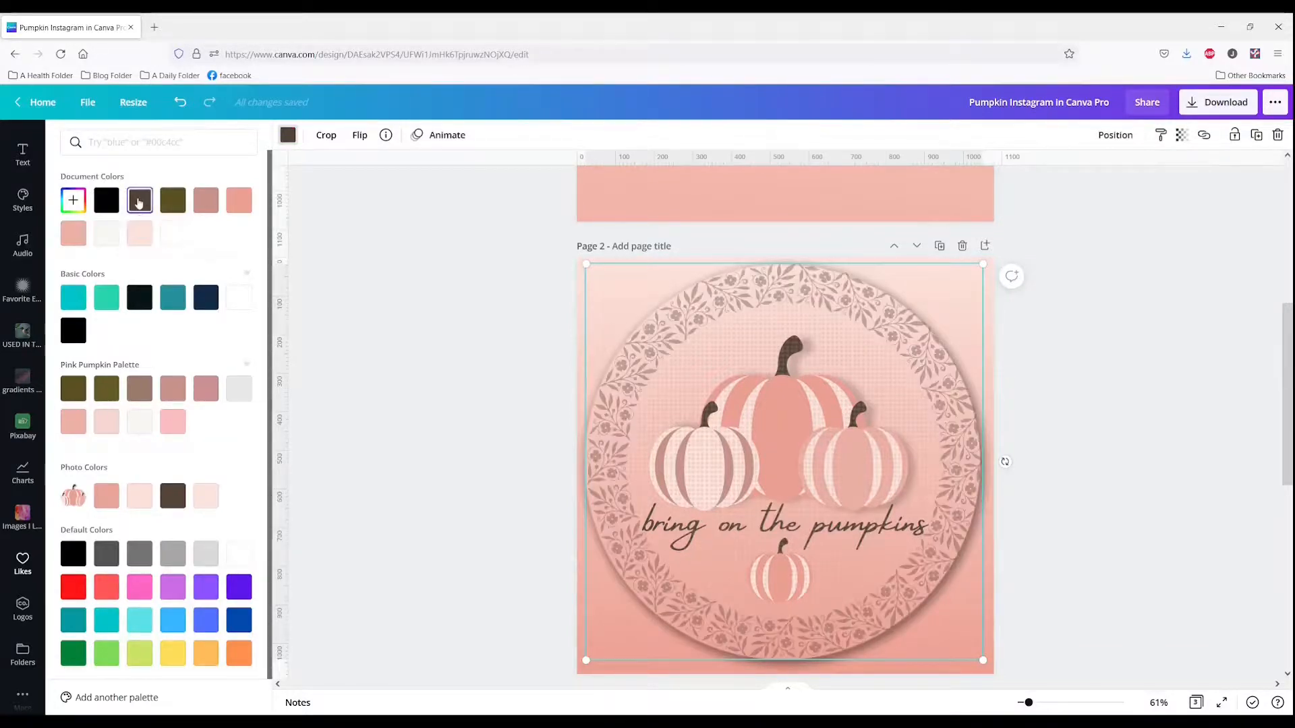
- Set the floral wreath's transparency to 23 and title page 2 "Pro Version"
left_click(1182, 135)
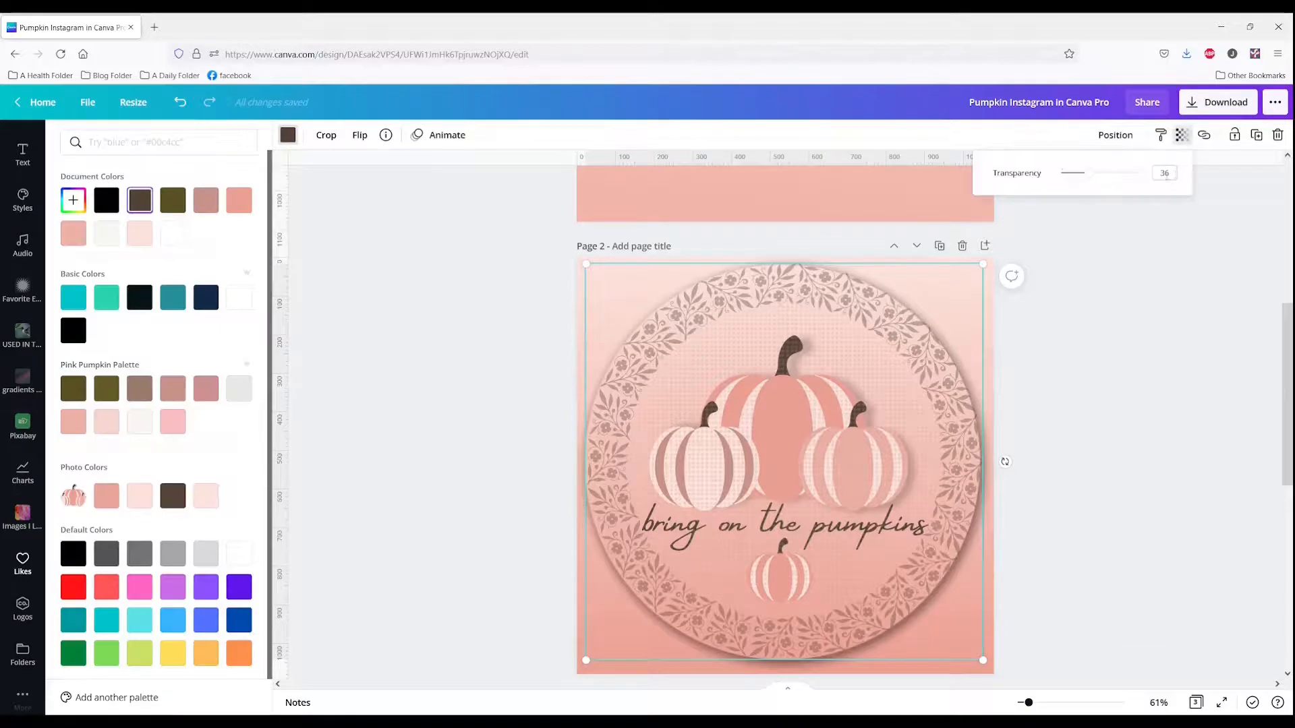
left_click_drag(1095, 177, 1080, 174)
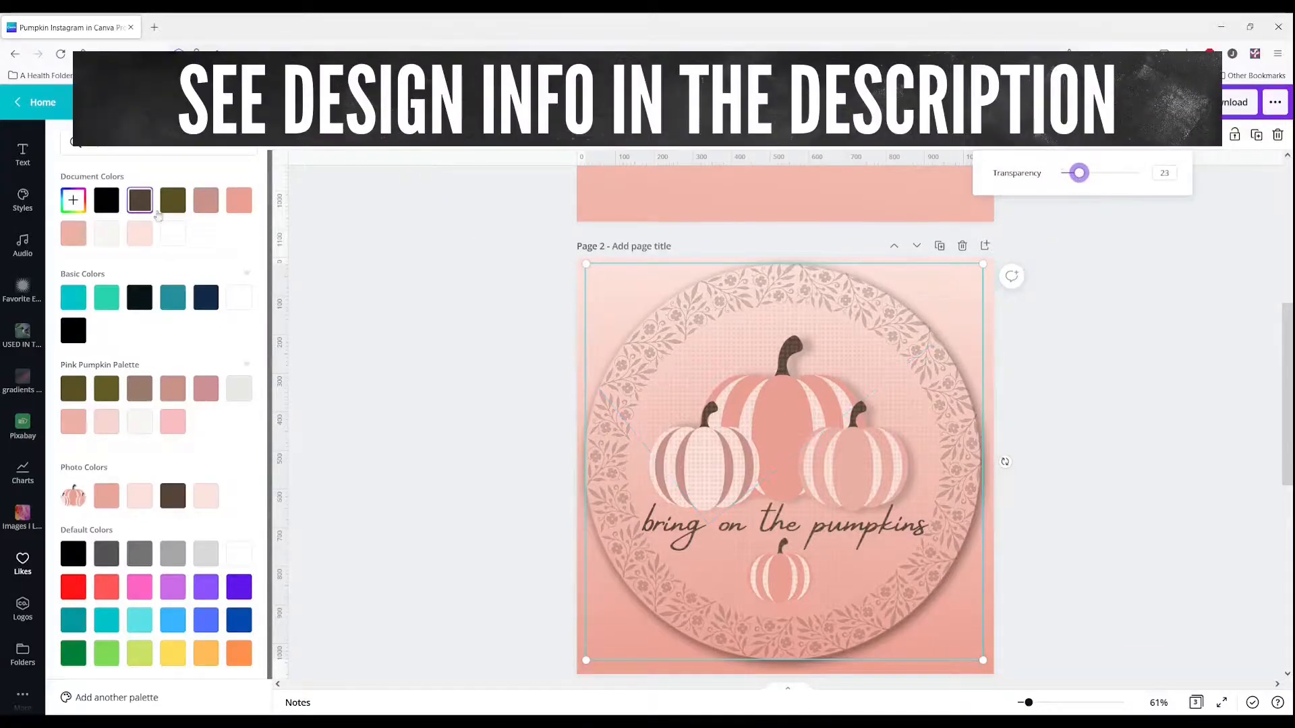
left_click(73, 200)
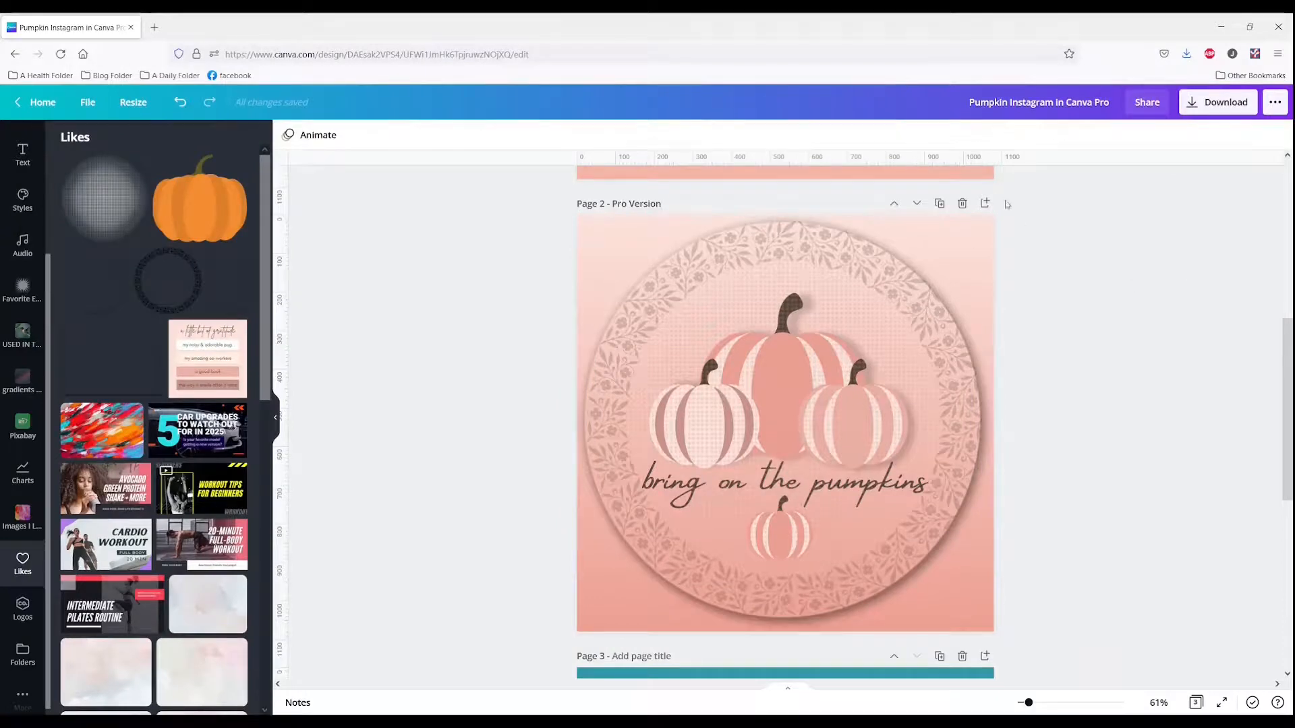
- Add a page after page 2, titled "free version", with the newly uploaded white and pink pumpkin design as its background
left_click(986, 204)
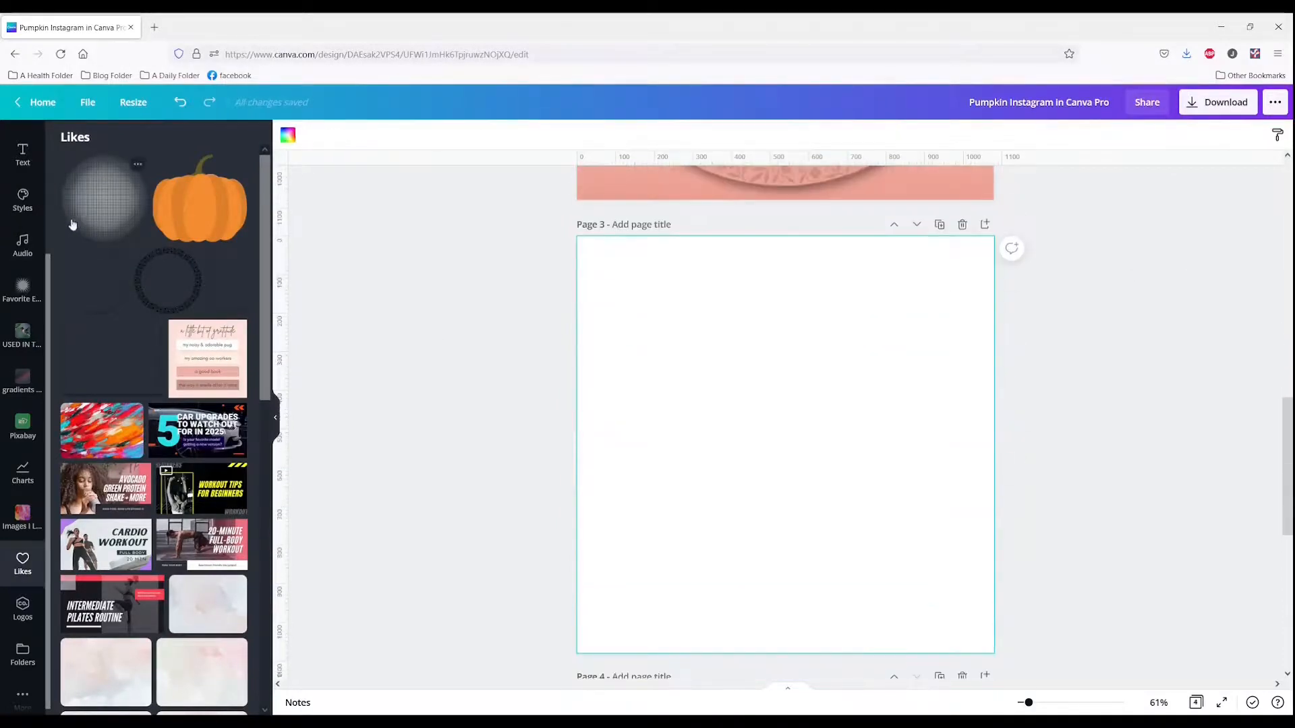
scroll(6, 312, "up", 3)
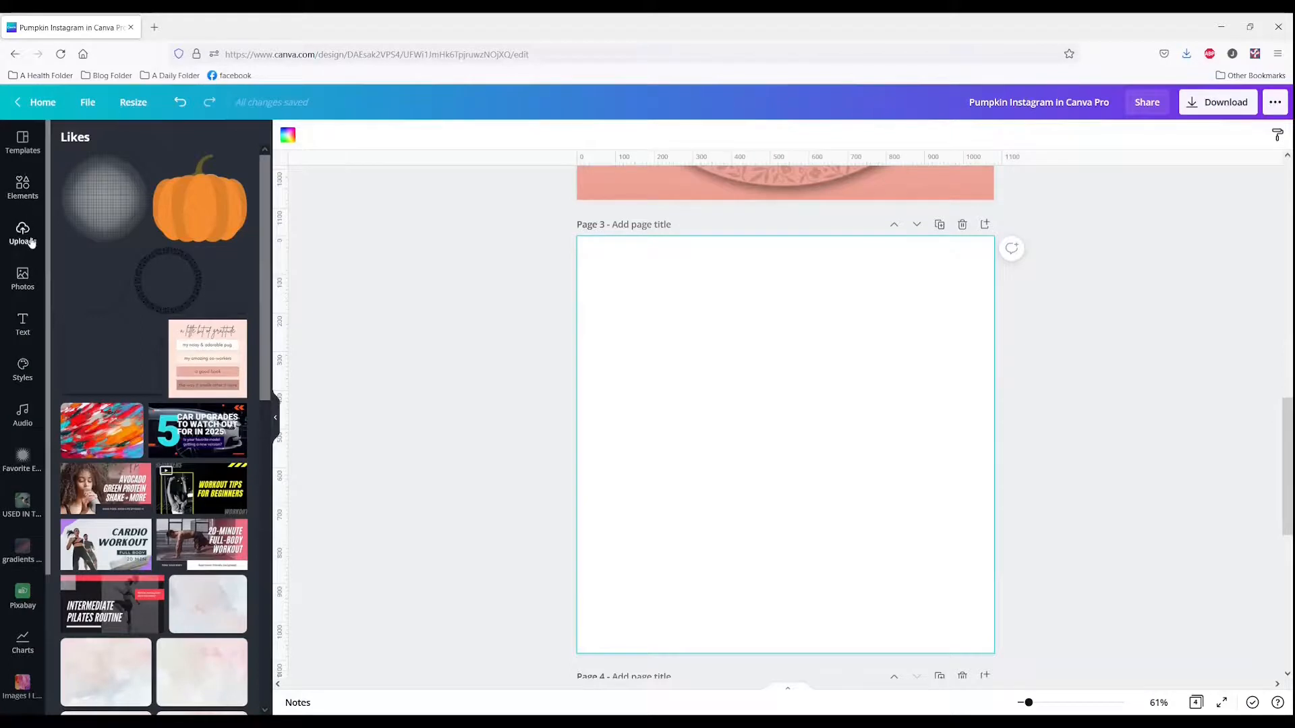
left_click(23, 233)
left_click(118, 174)
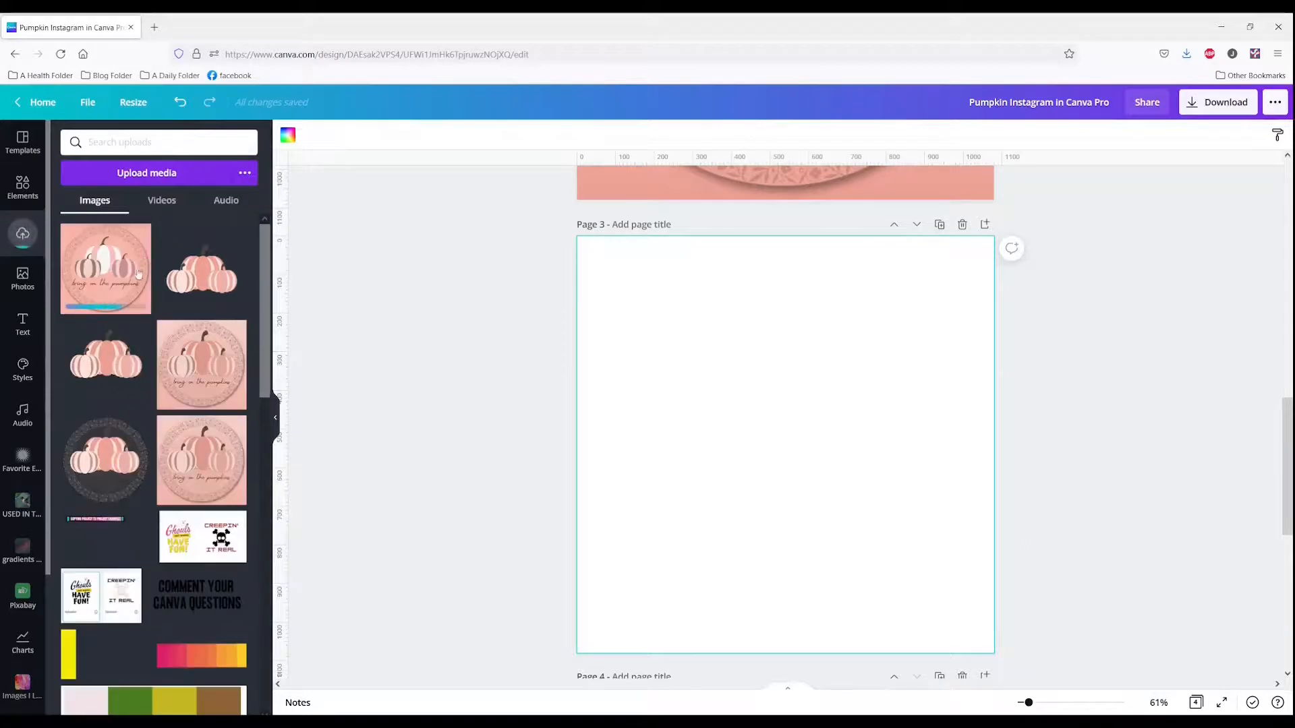
right_click(785, 403)
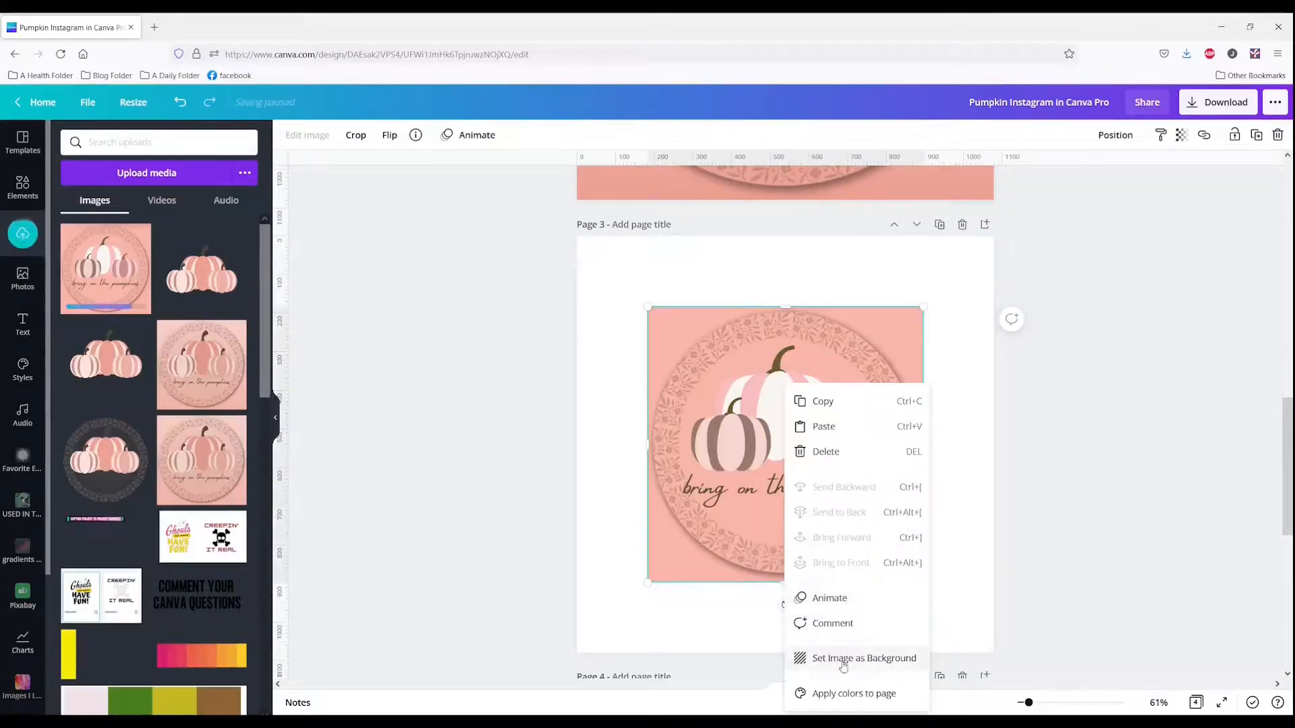
left_click(843, 657)
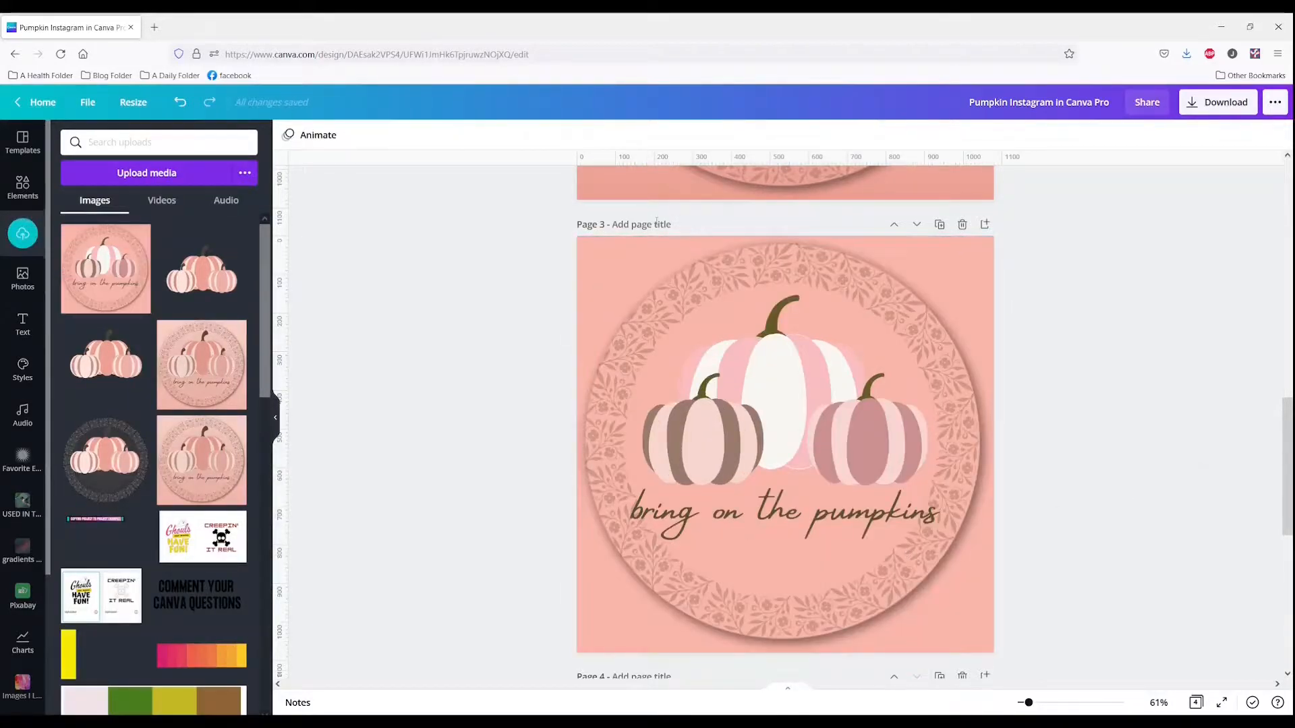
type("free version")
- Compare the Pro version of the pumpkin post on page 2 with the free version on page 3
scroll(1150, 402, "up", 3)
scroll(1133, 441, "up", 6)
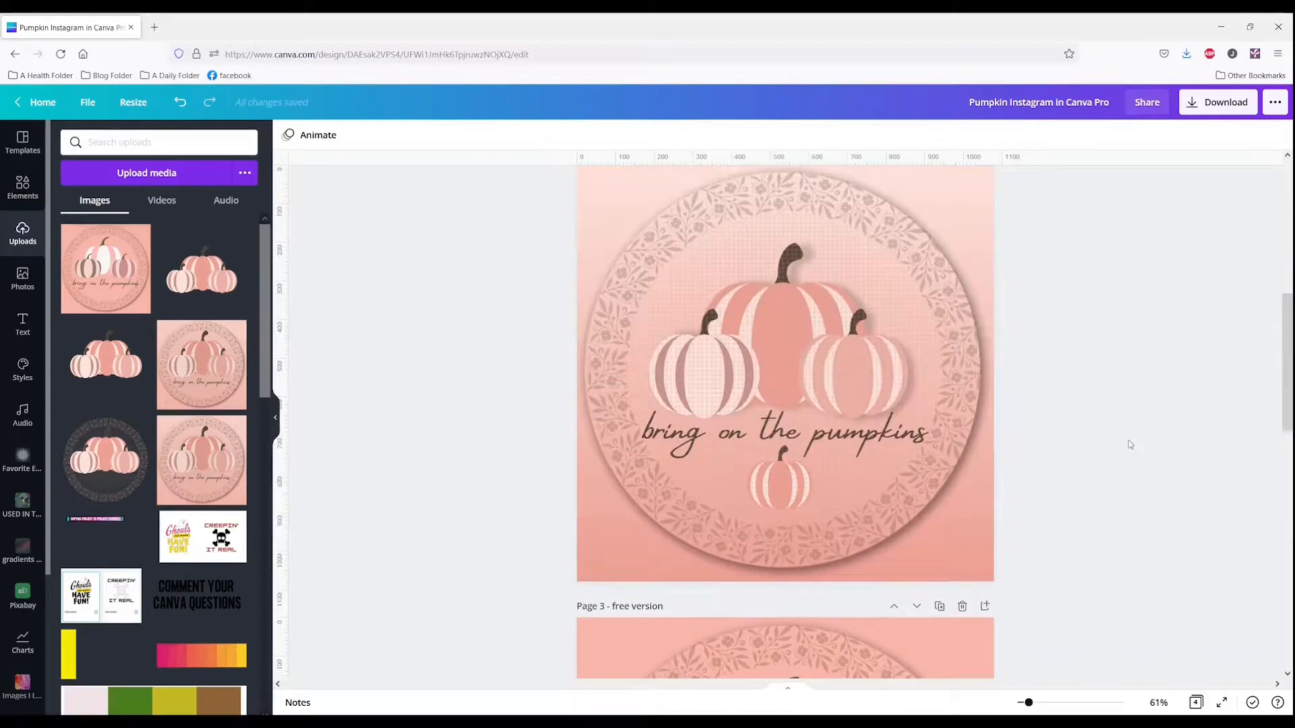
scroll(1130, 445, "down", 4)
scroll(1131, 444, "down", 6)
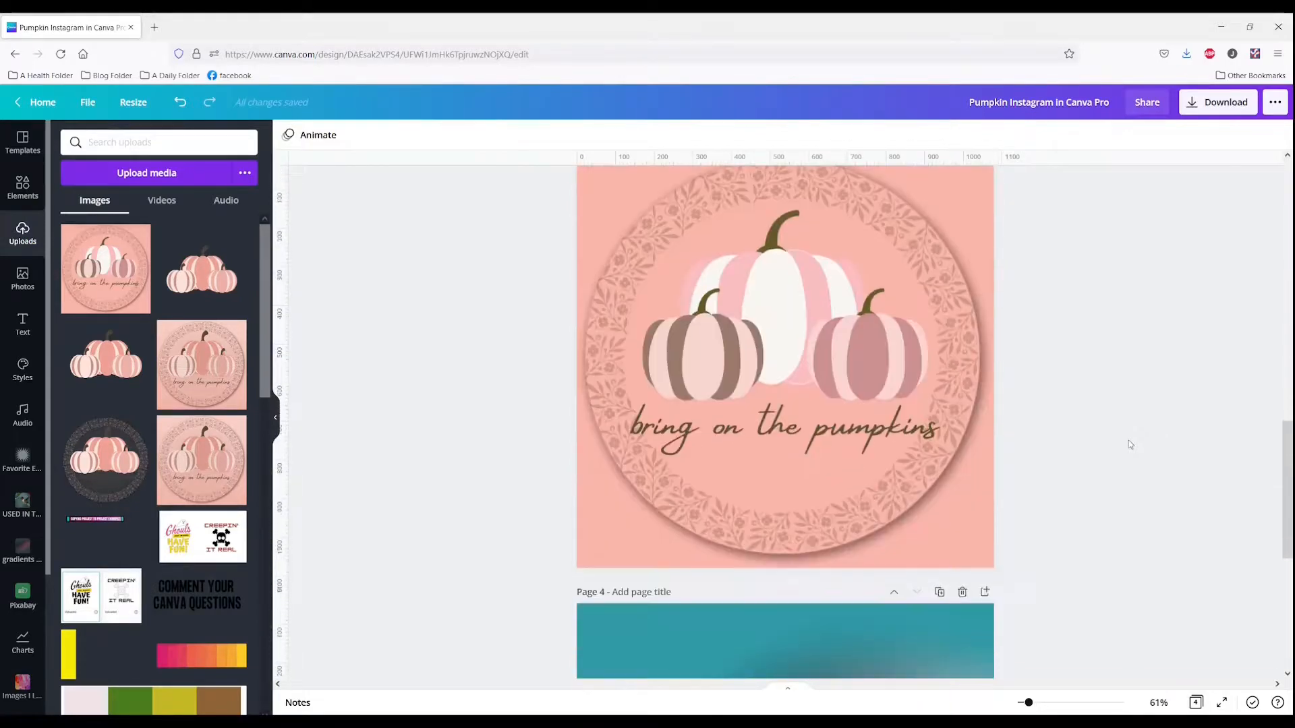
scroll(1131, 445, "up", 2)
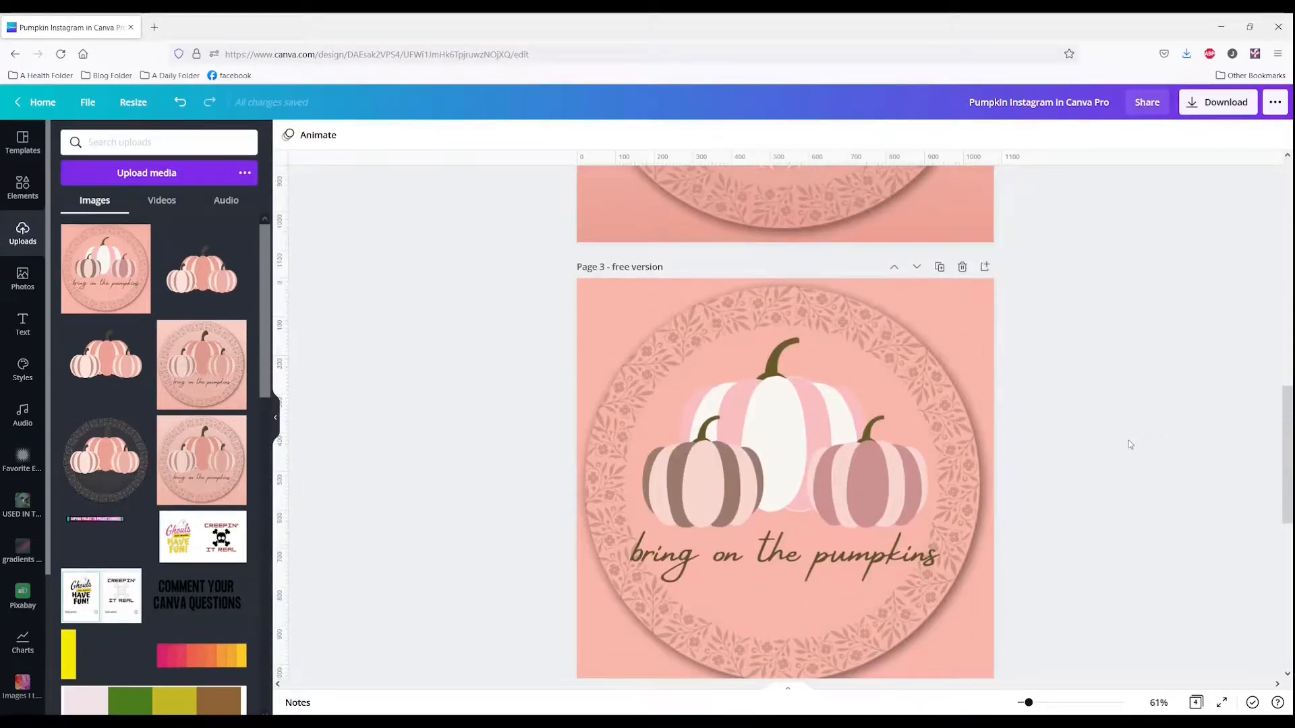
scroll(1128, 444, "up", 3)
scroll(1129, 444, "down", 4)
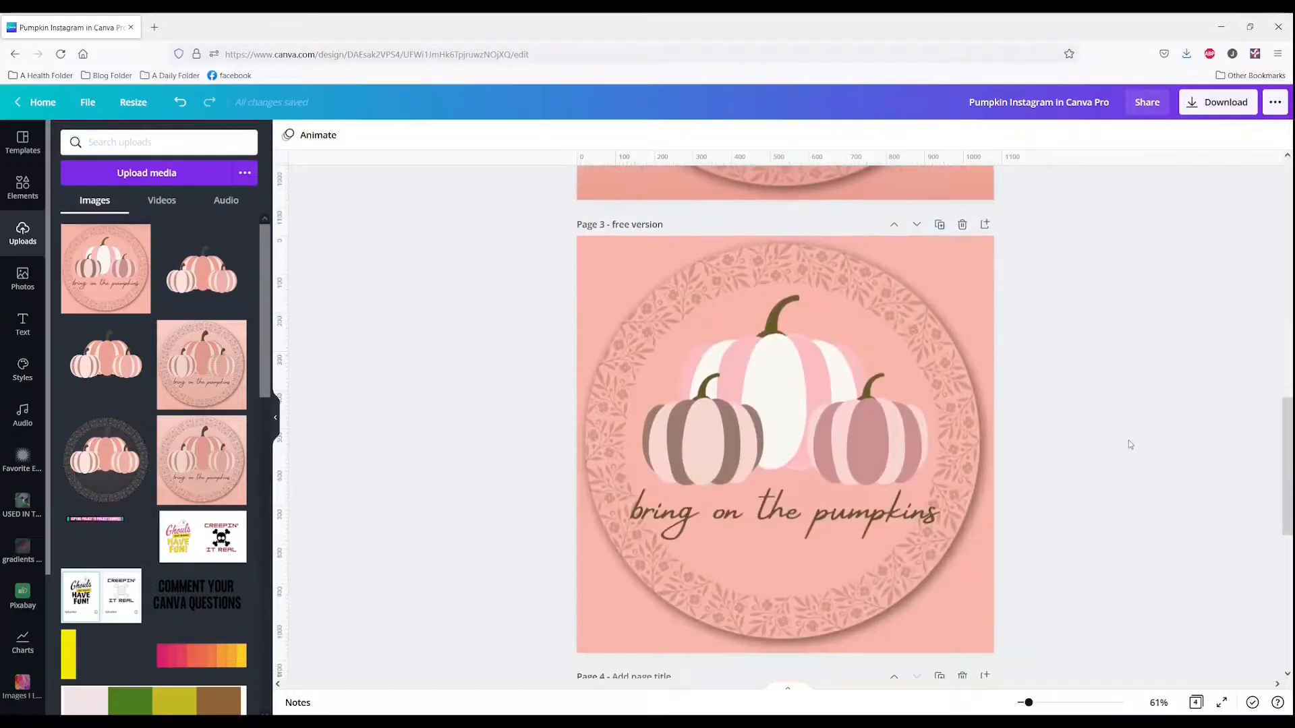
scroll(1128, 440, "up", 8)
scroll(1127, 439, "down", 2)
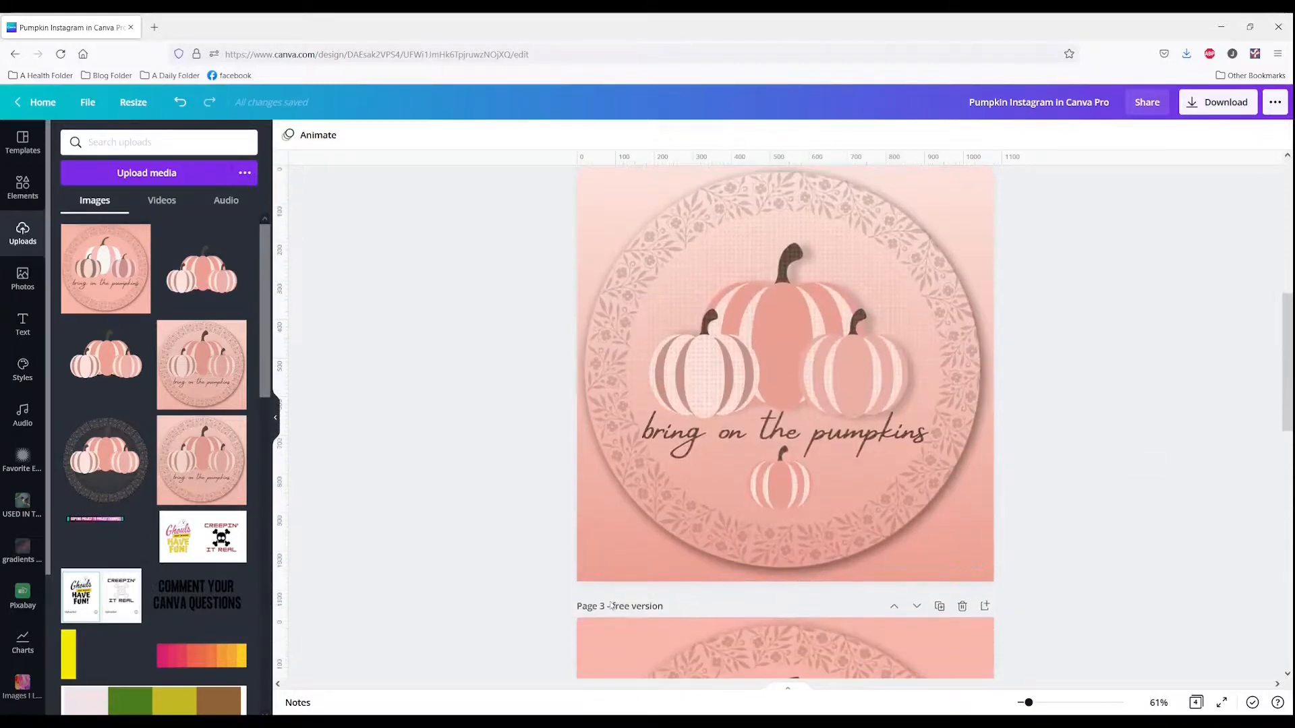
- Download only page 2 as a PNG at size 1, with the download settings saved
scroll(1120, 445, "down", 6)
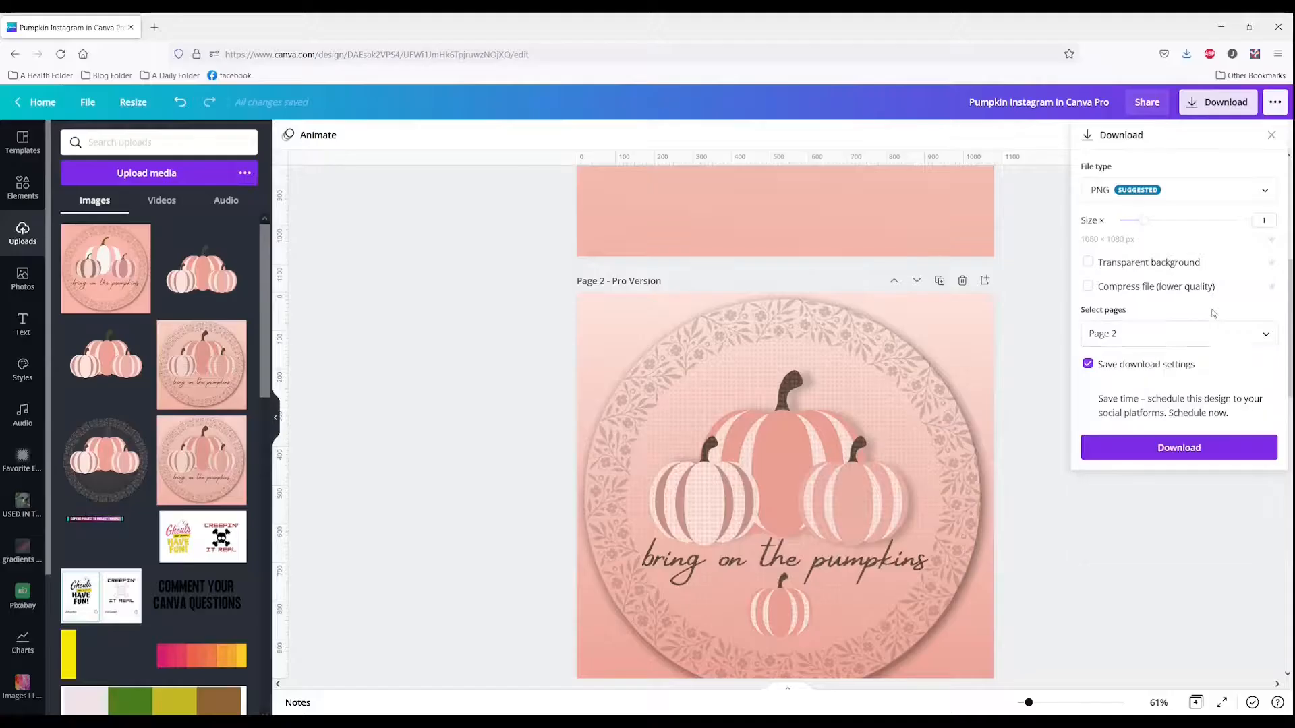
left_click(1187, 448)
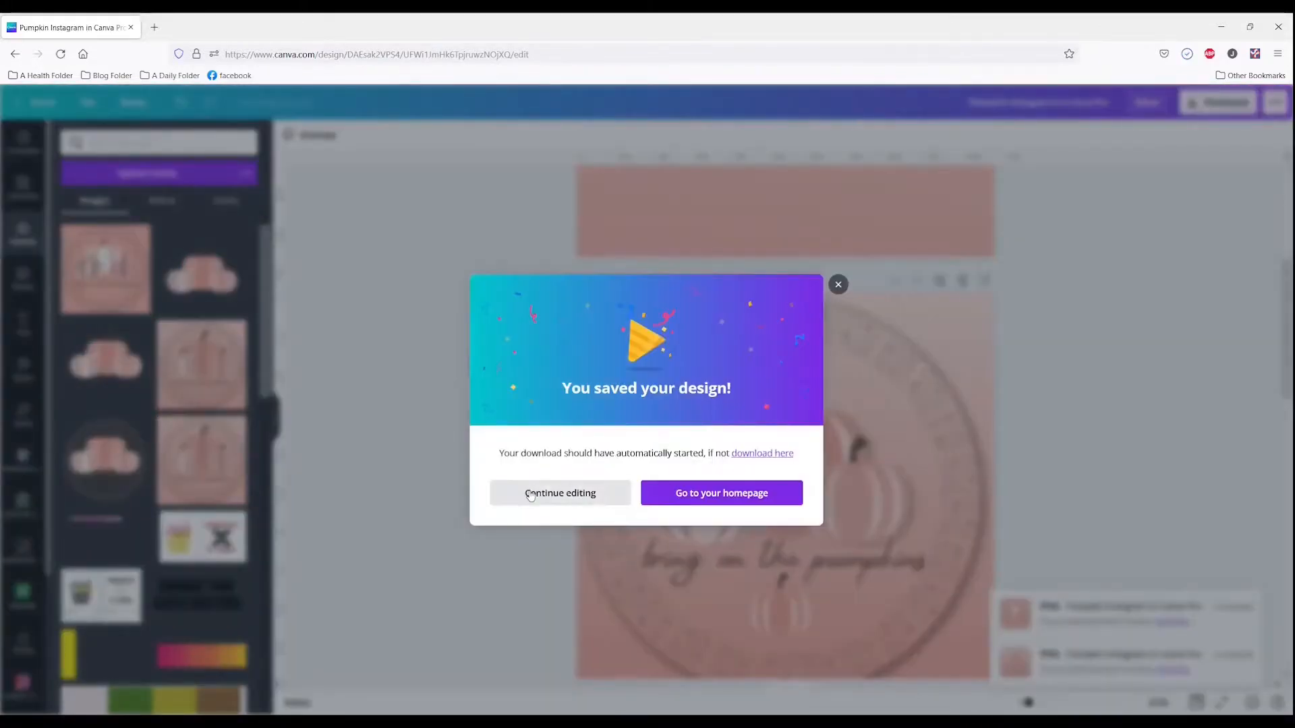
- Preview page animations such as Neon, Scrapbook and Tectonic on page 2, and apply Rise
left_click(530, 491)
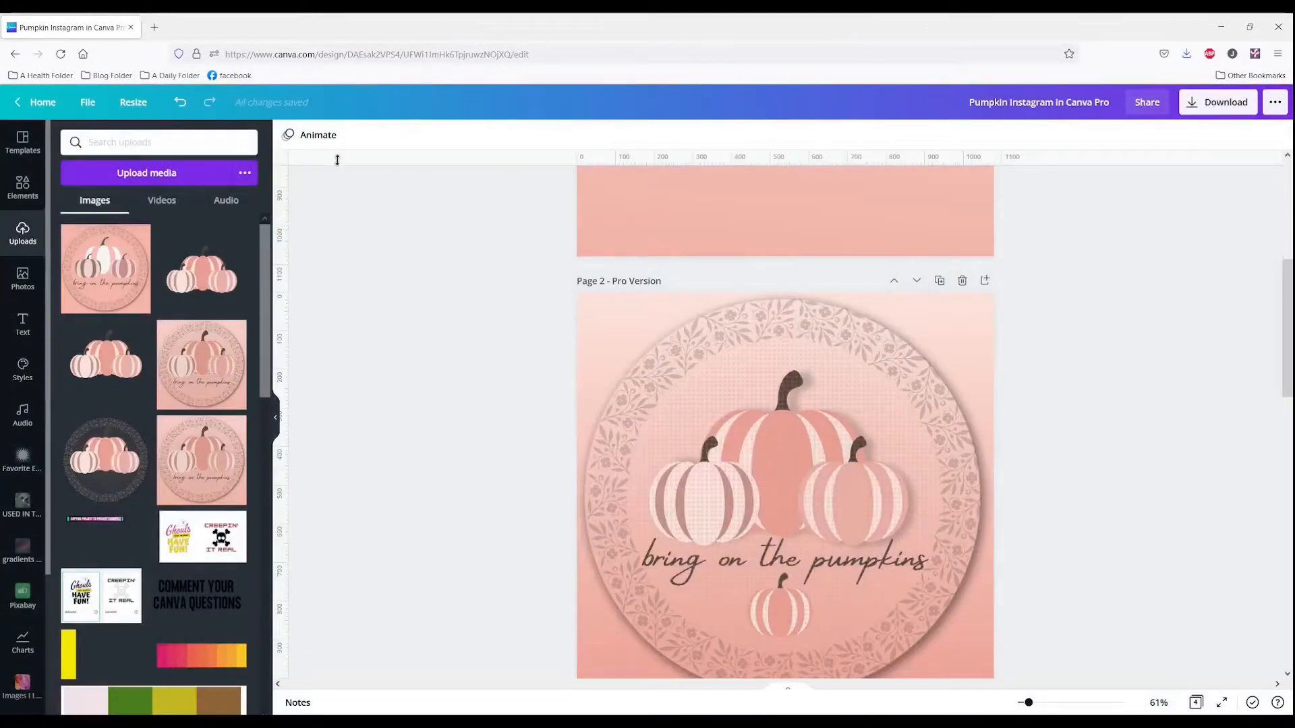
left_click(302, 134)
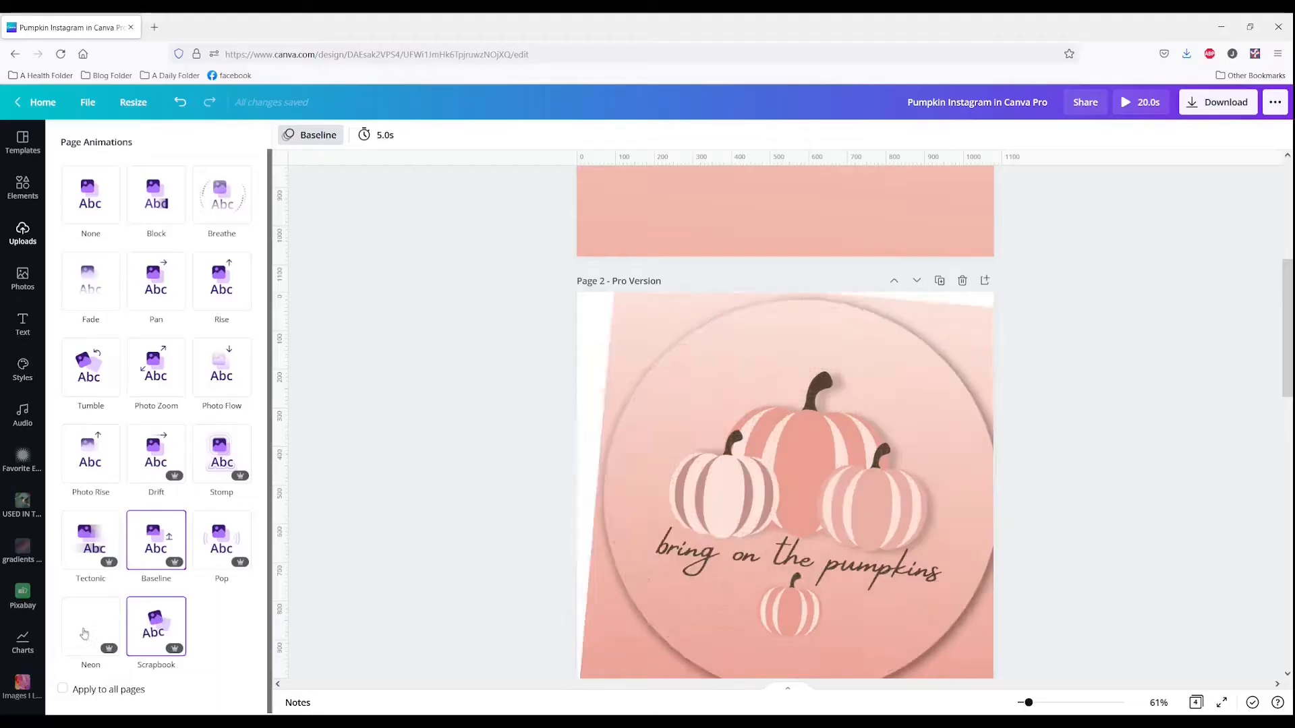
left_click(107, 631)
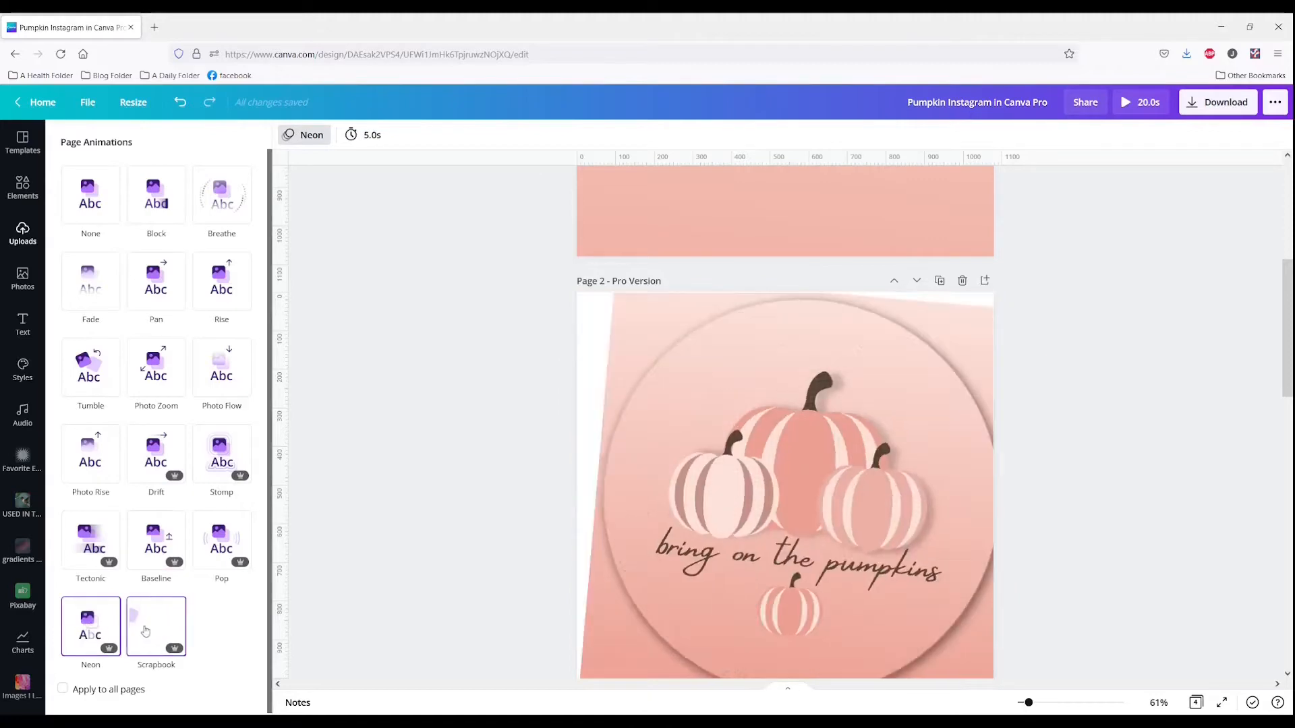
left_click(152, 631)
left_click(93, 542)
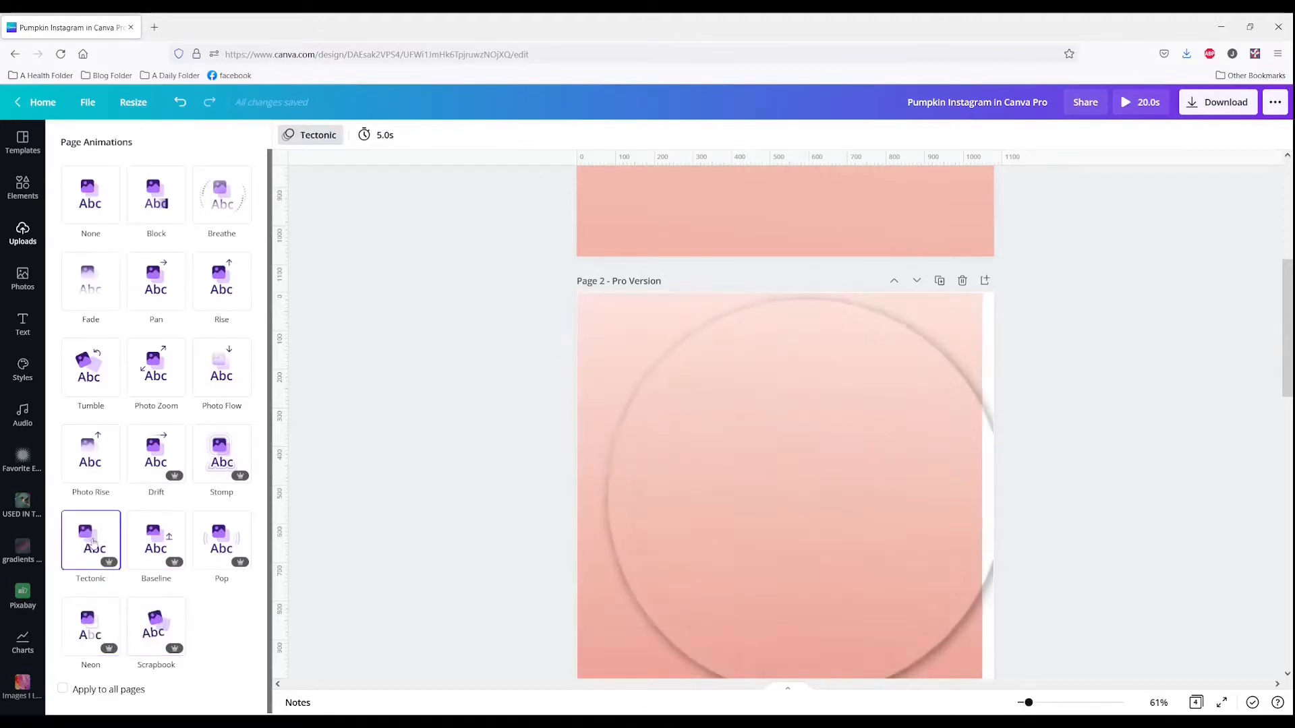
left_click(84, 474)
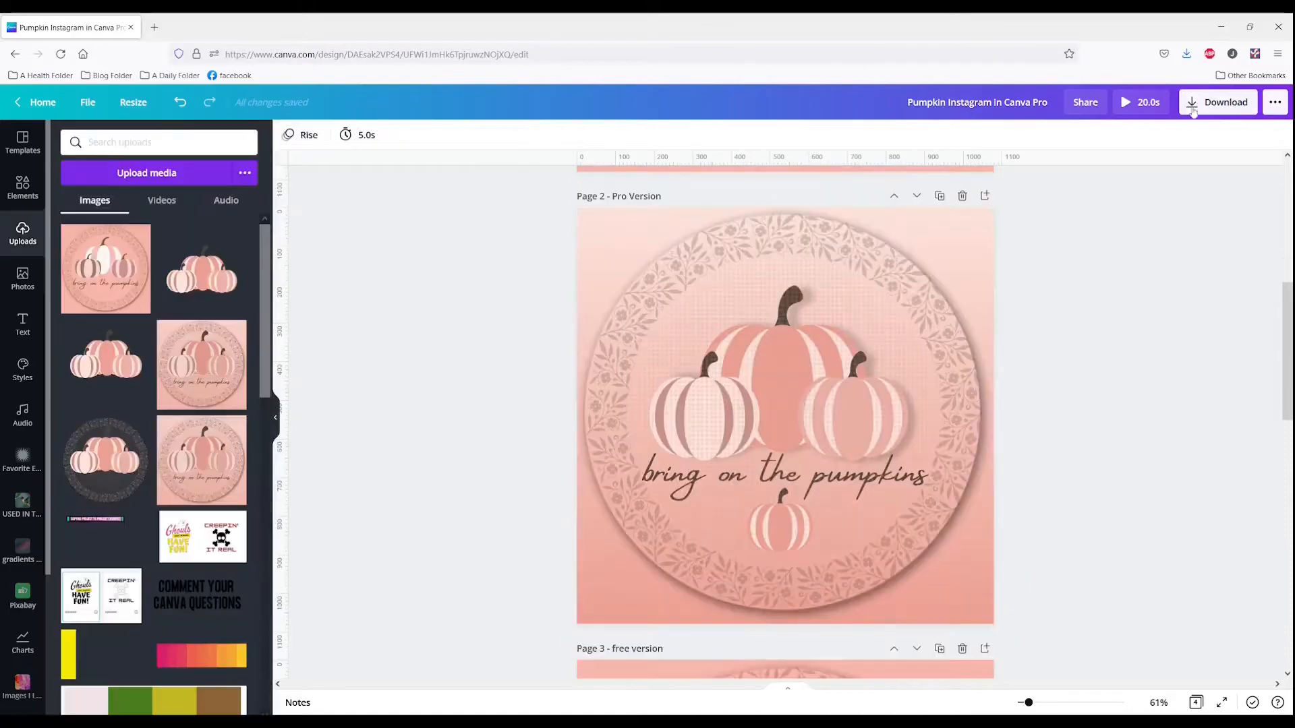
- Set the download file type for the animated page 2 to MP4 Video
left_click(1200, 108)
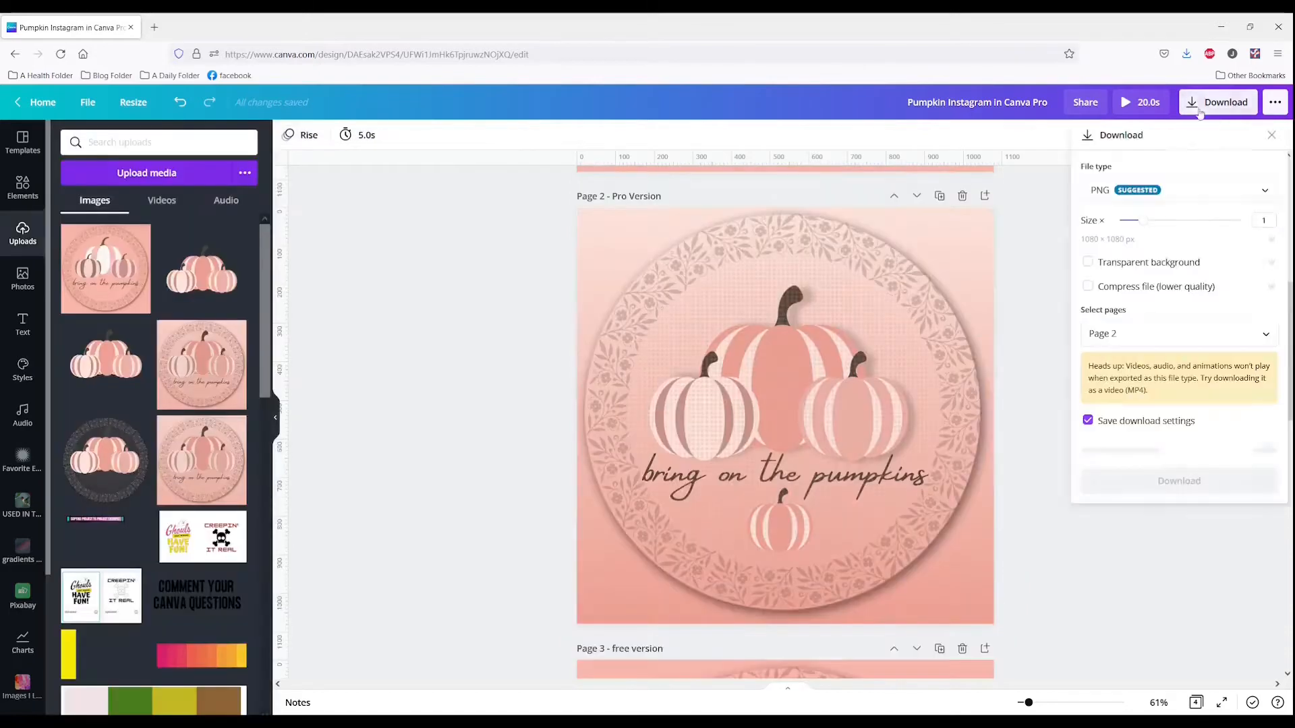
left_click(1191, 195)
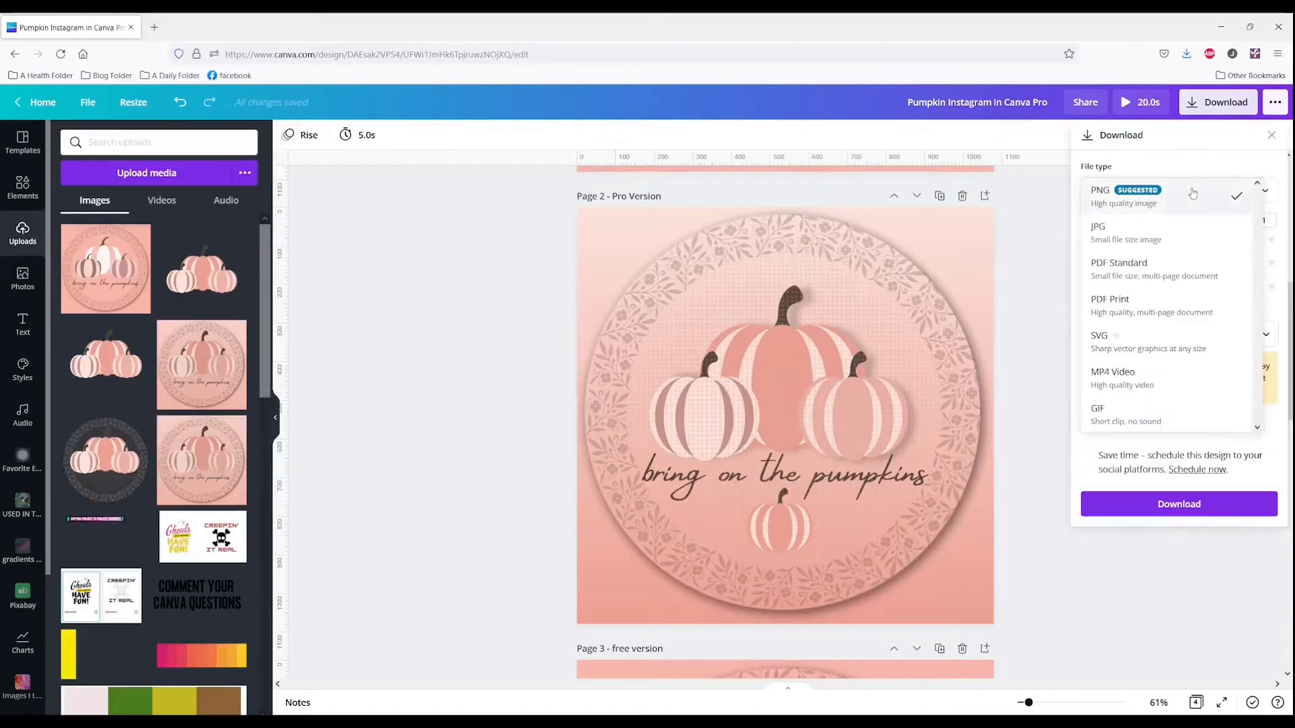
left_click(1136, 379)
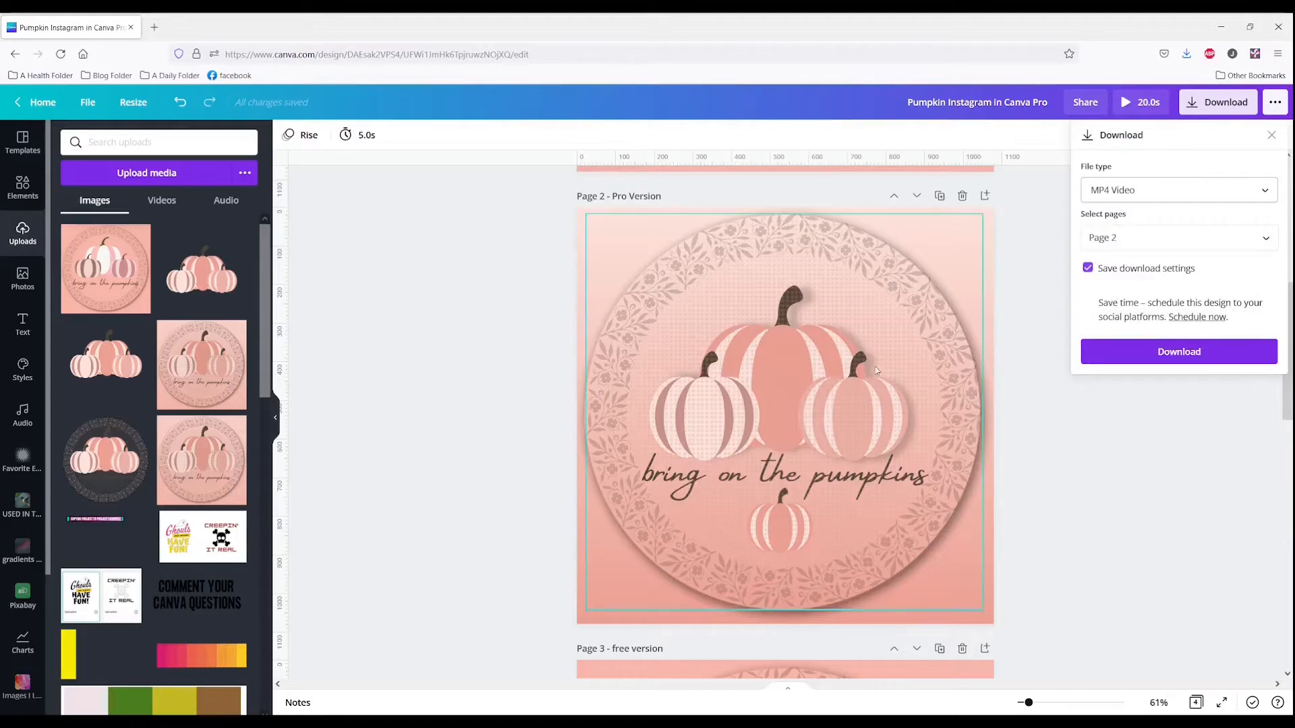
left_click(1100, 447)
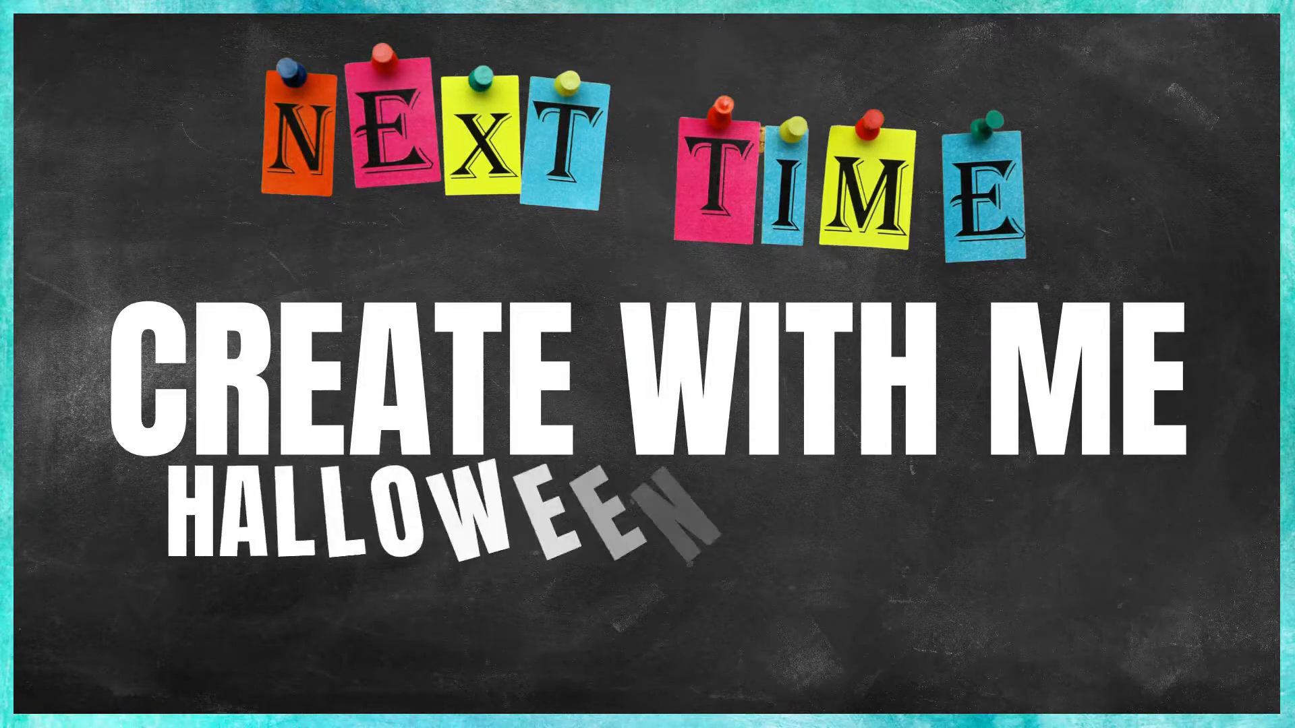